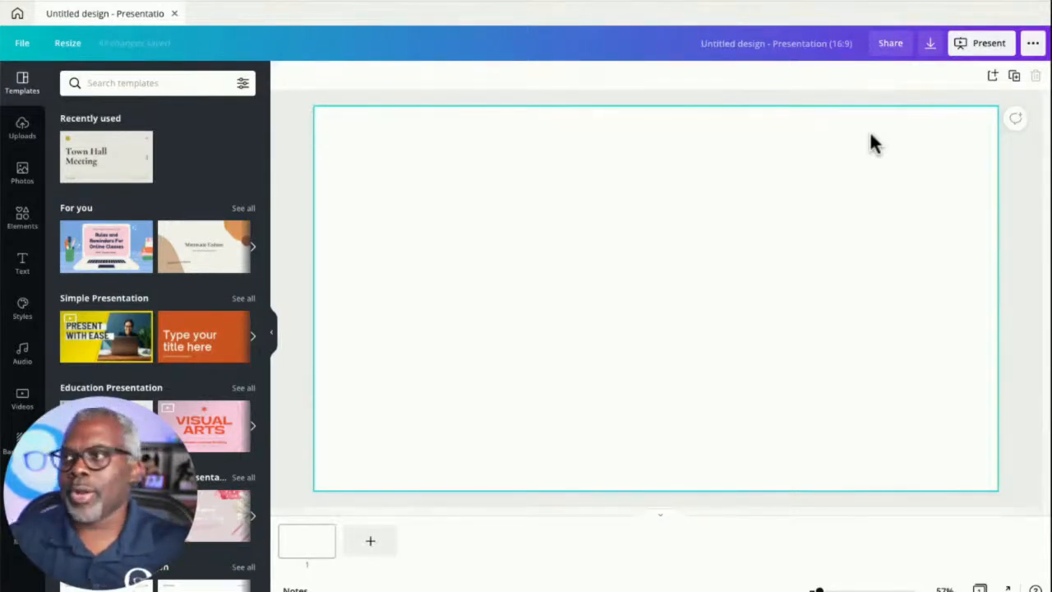
- Open the Elements panel and dismiss the donation notice
{"action": "left_click", "coordinate": [288, 137]}
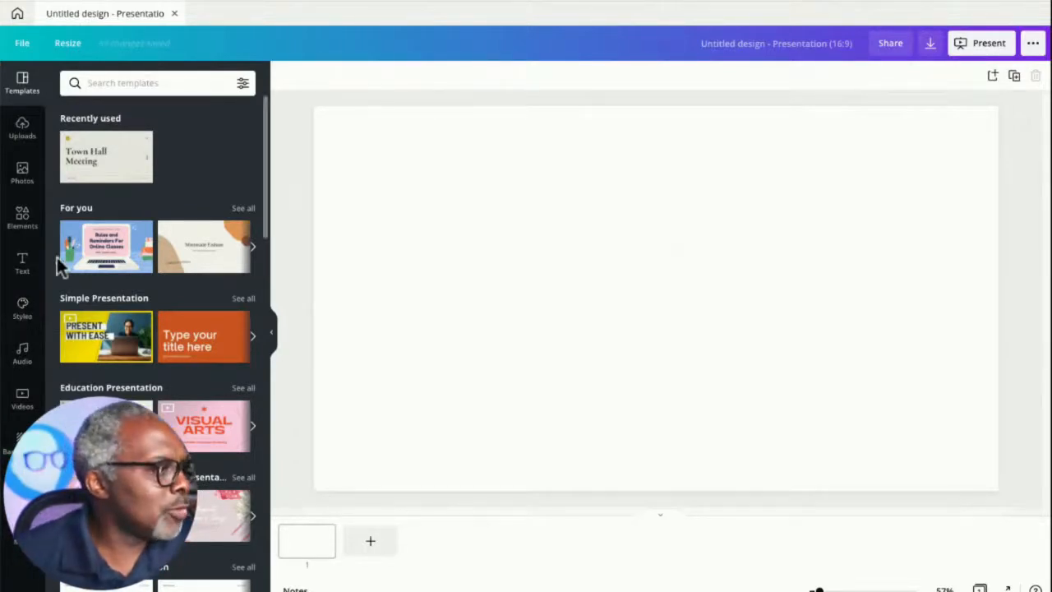
{"action": "left_click", "coordinate": [22, 218]}
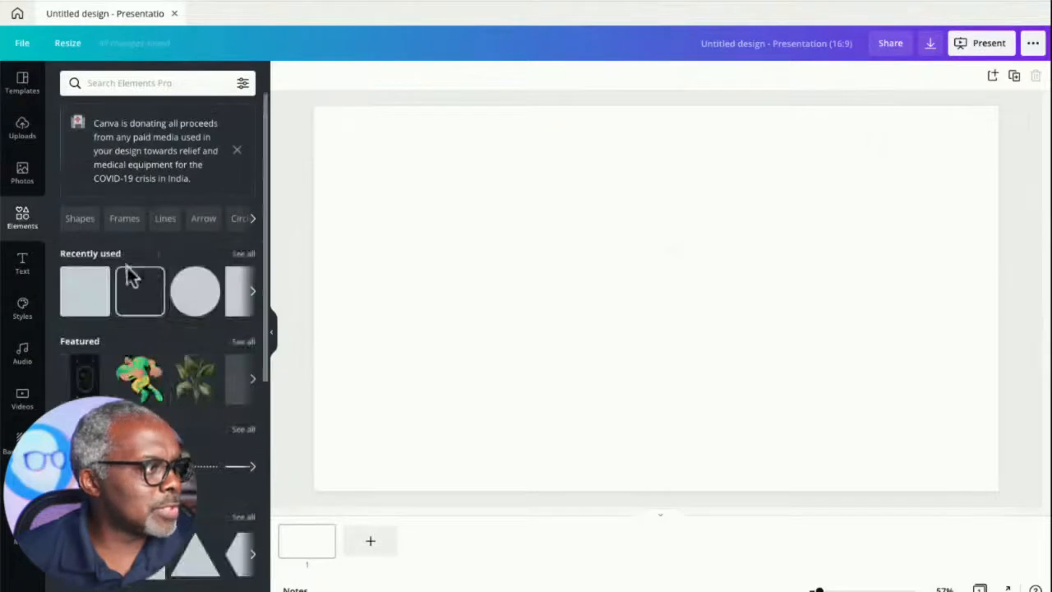
{"action": "left_click", "coordinate": [237, 150]}
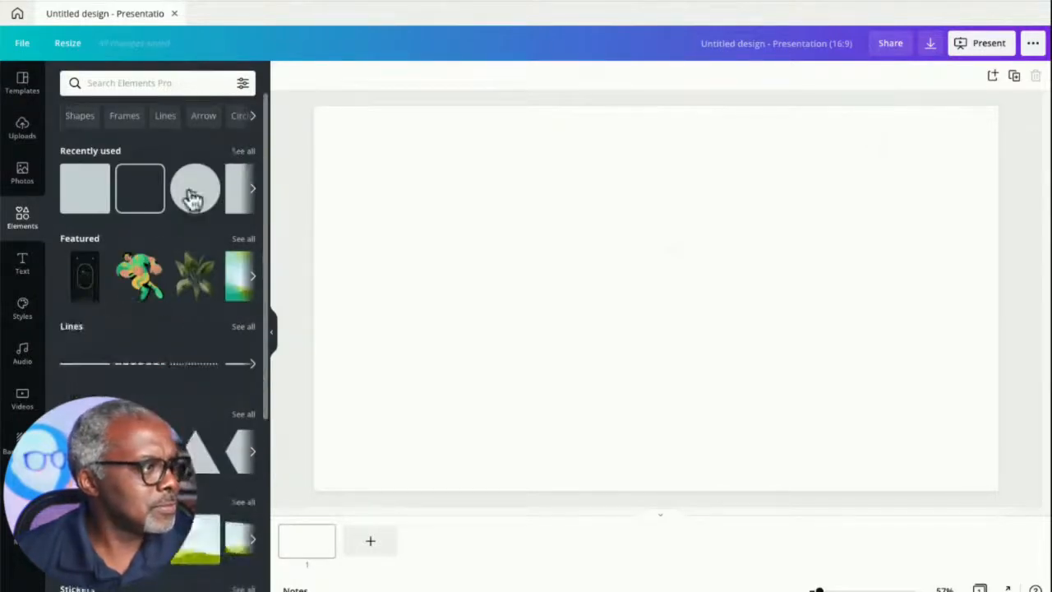
- Add a square shape, shorten it into a rectangle, and move it toward the slide's upper left
{"action": "left_click", "coordinate": [84, 210]}
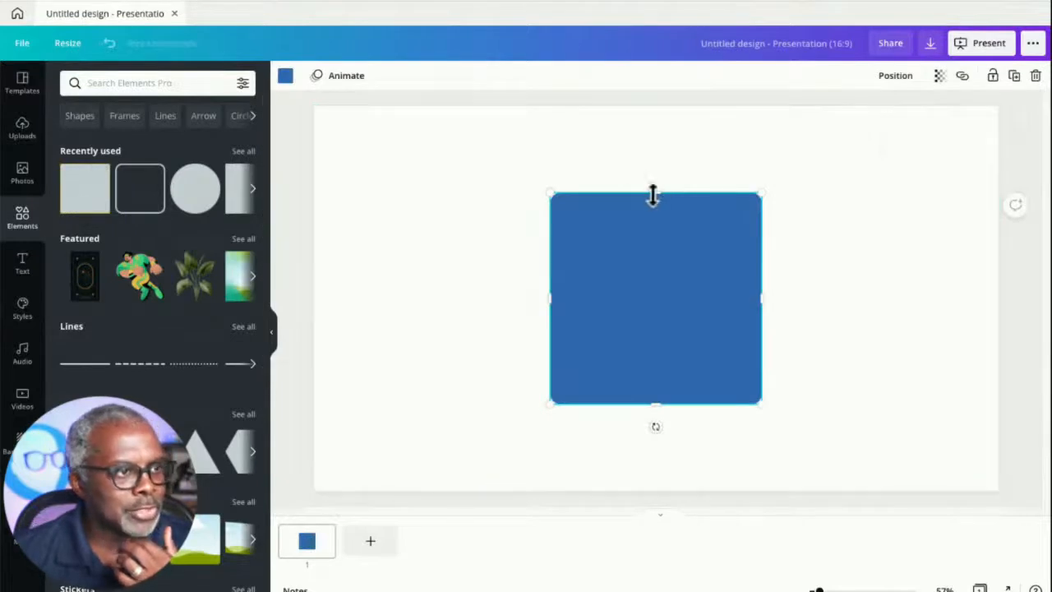
{"action": "left_click_drag", "start_coordinate": [655, 197], "coordinate": [658, 254]}
{"action": "left_click", "coordinate": [545, 300]}
{"action": "left_click", "coordinate": [604, 310]}
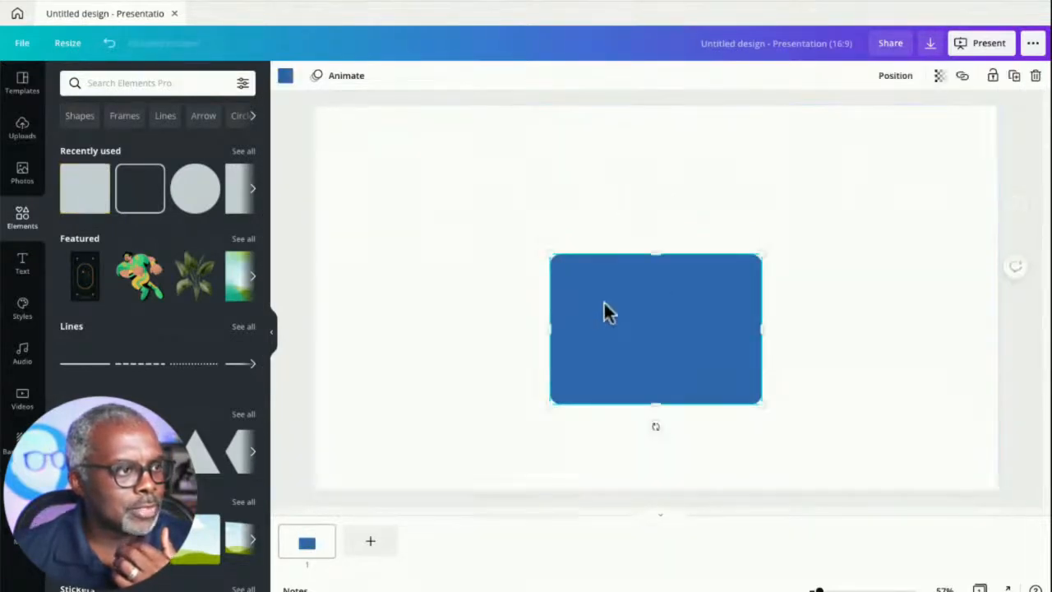
{"action": "left_click", "coordinate": [505, 311]}
{"action": "left_click_drag", "start_coordinate": [610, 310], "coordinate": [470, 216]}
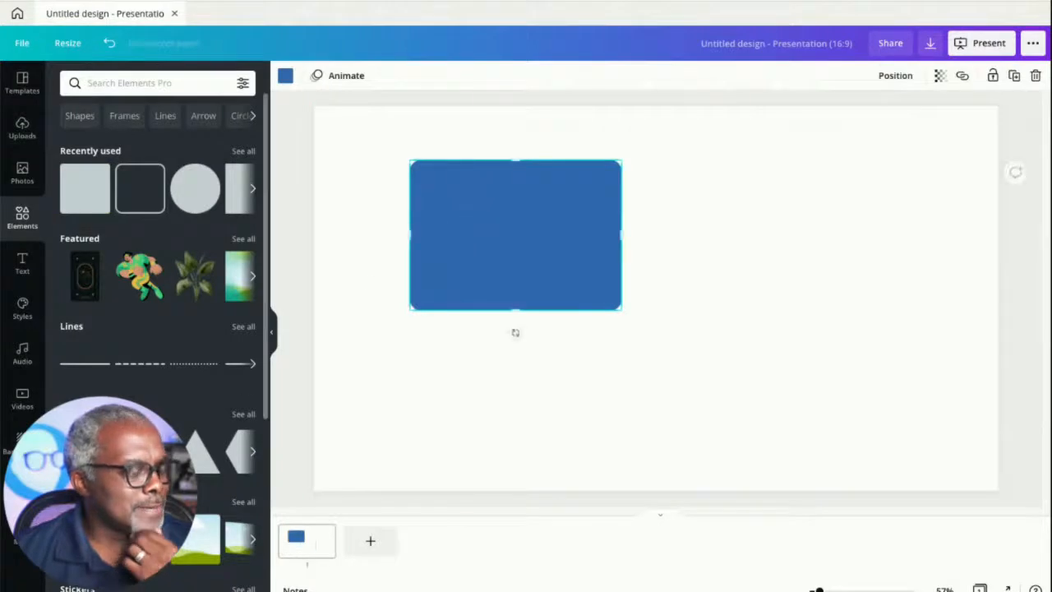
- Open the full Shapes collection and delete the rectangle from the slide
{"action": "left_click", "coordinate": [255, 456]}
{"action": "left_click", "coordinate": [256, 459]}
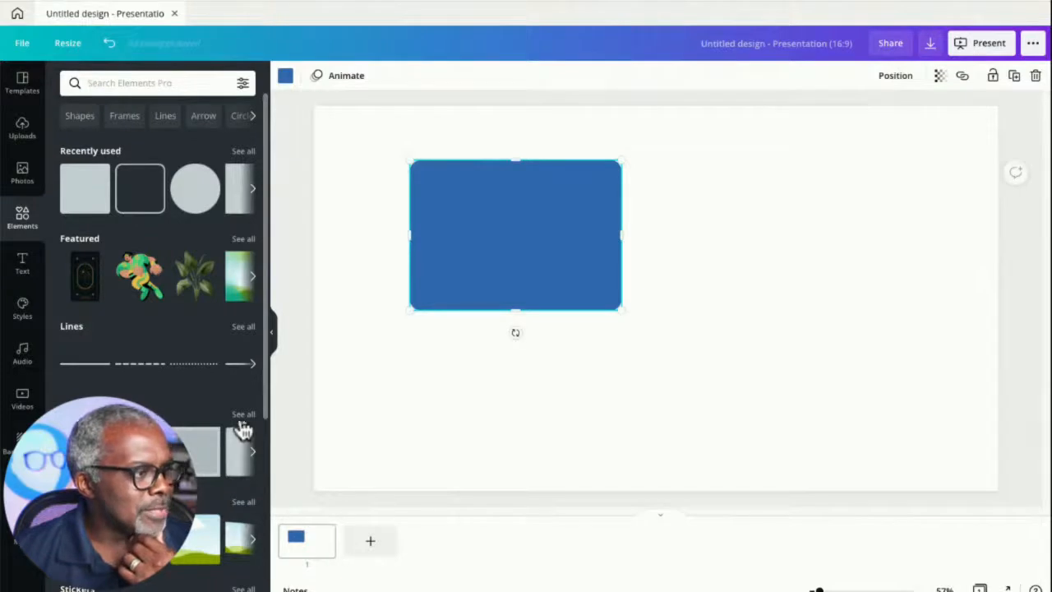
{"action": "left_click", "coordinate": [241, 416]}
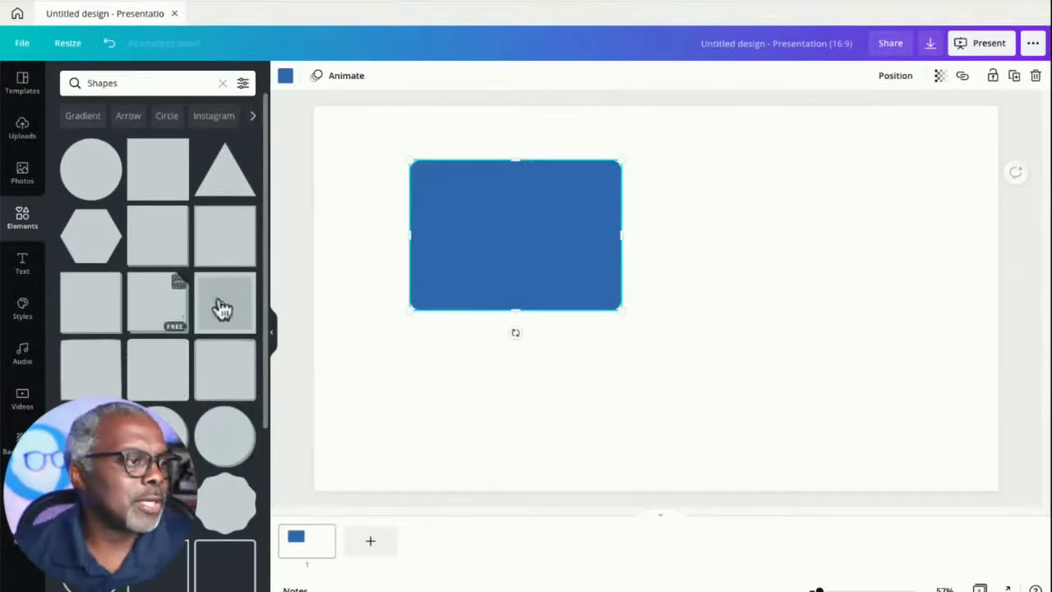
{"action": "key", "text": "Delete"}
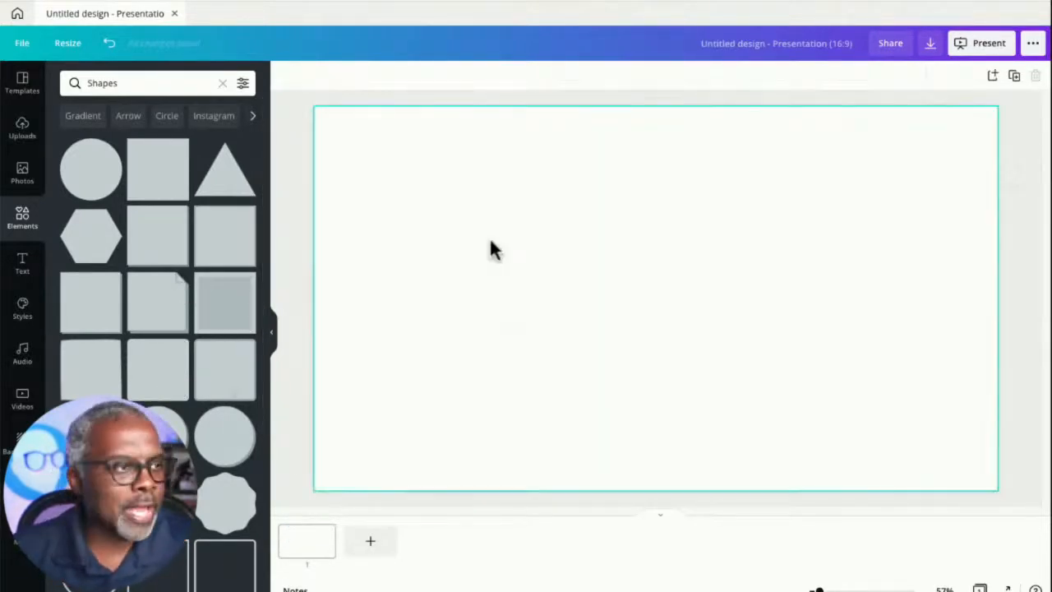
- Add a square and resize it into a thin horizontal bar near the slide's lower left
{"action": "left_click", "coordinate": [164, 179]}
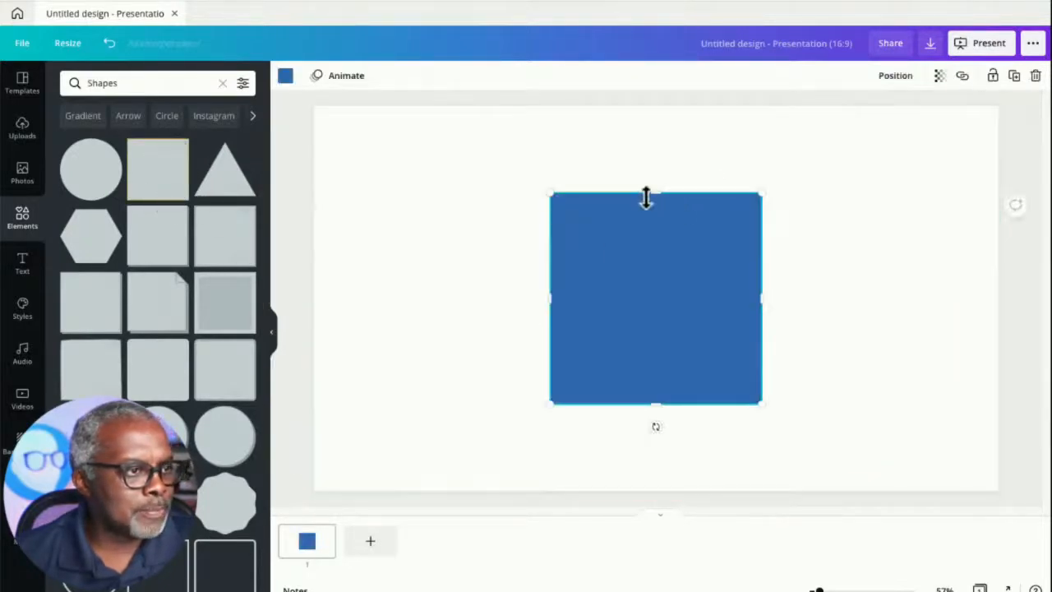
{"action": "left_click_drag", "start_coordinate": [654, 192], "coordinate": [441, 444]}
{"action": "left_click", "coordinate": [552, 345]}
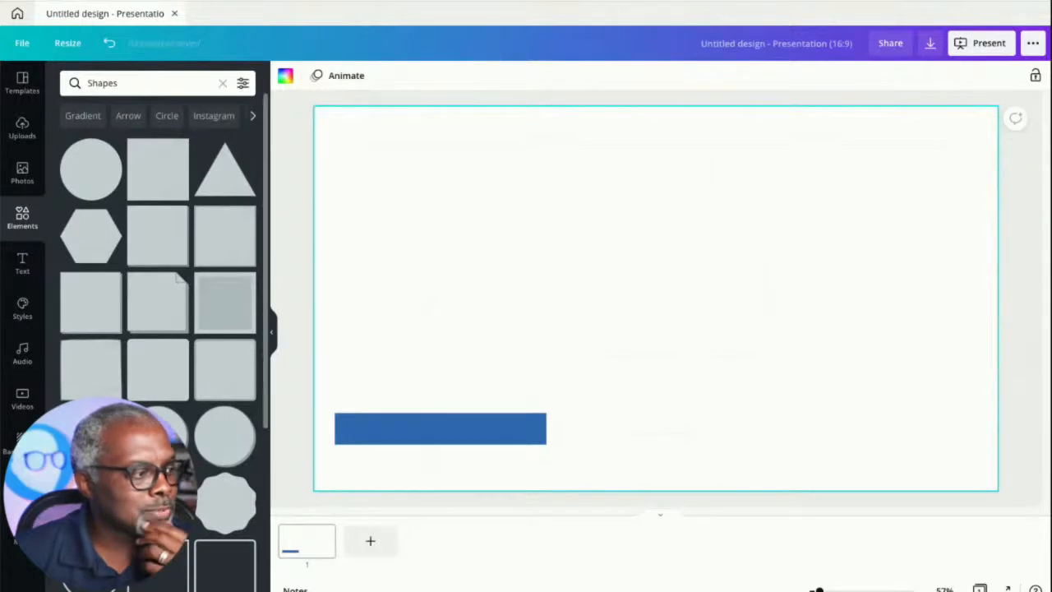
- Add a right triangle, shrink it to the bar's height, and place it against the bar's right end
{"action": "left_click", "coordinate": [158, 503]}
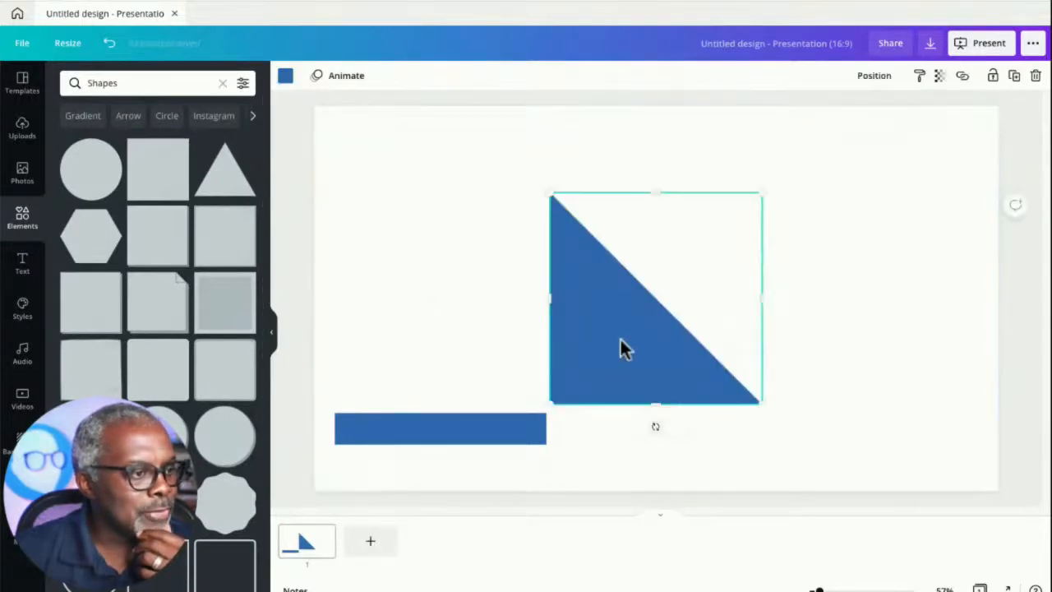
{"action": "left_click_drag", "start_coordinate": [549, 192], "coordinate": [622, 291]}
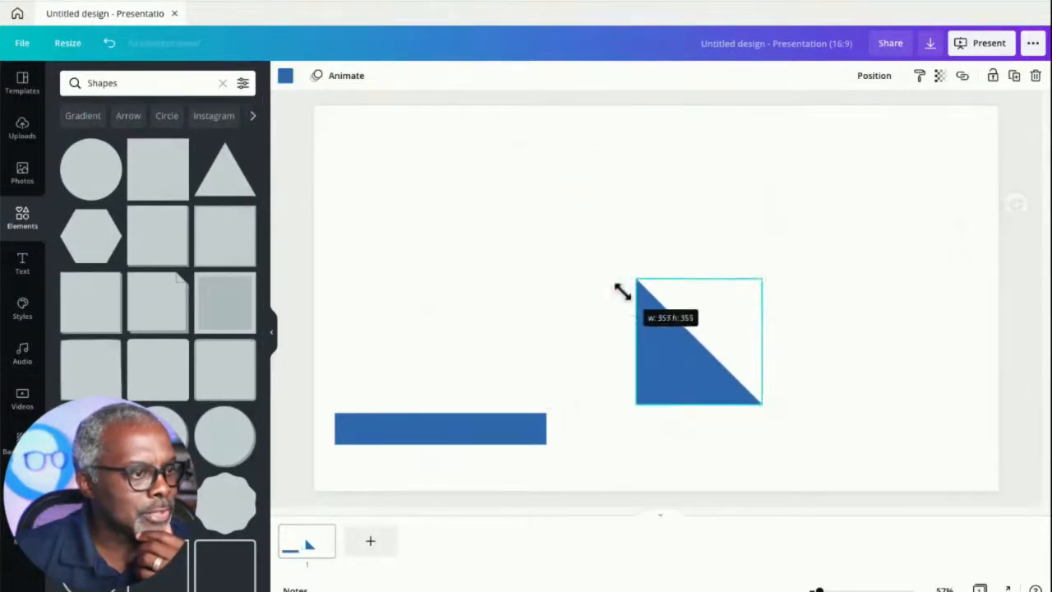
{"action": "left_click_drag", "start_coordinate": [674, 354], "coordinate": [537, 392]}
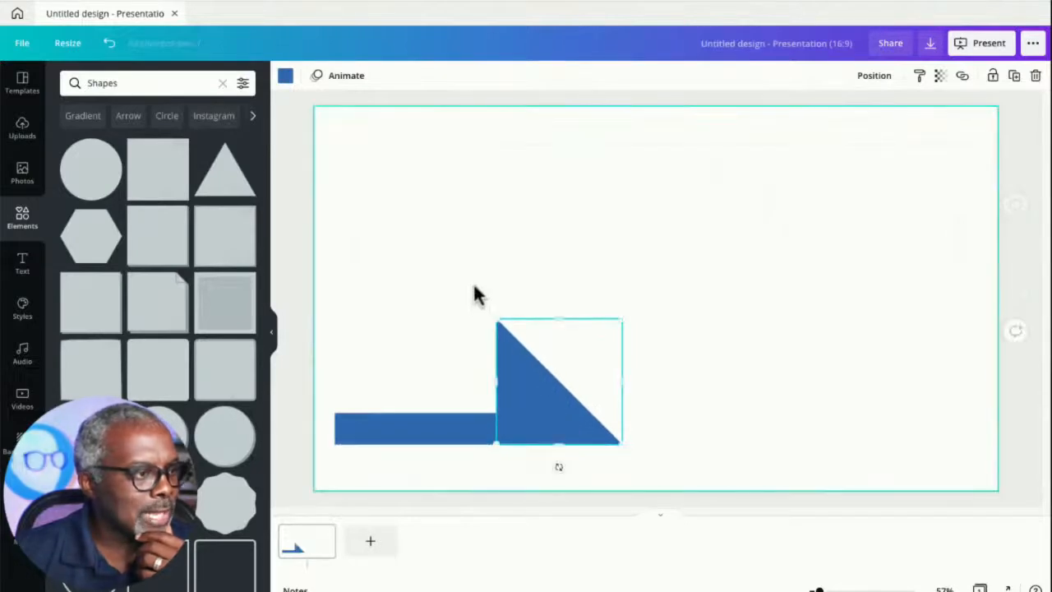
{"action": "left_click_drag", "start_coordinate": [493, 317], "coordinate": [555, 441]}
{"action": "left_click", "coordinate": [459, 338]}
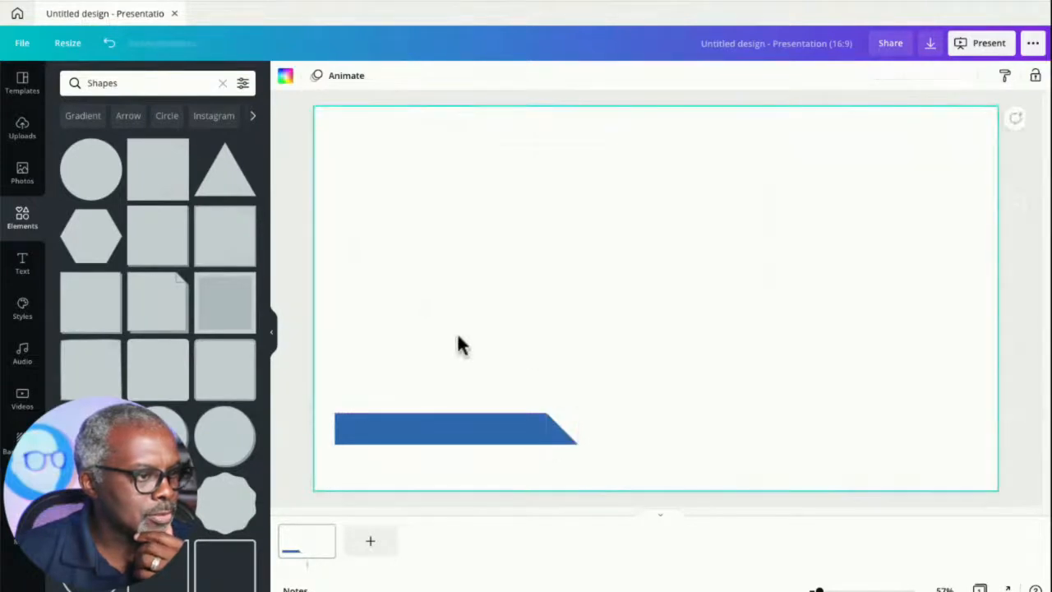
- Nudge the triangle left to close the gap with the bar
{"action": "left_click", "coordinate": [561, 440]}
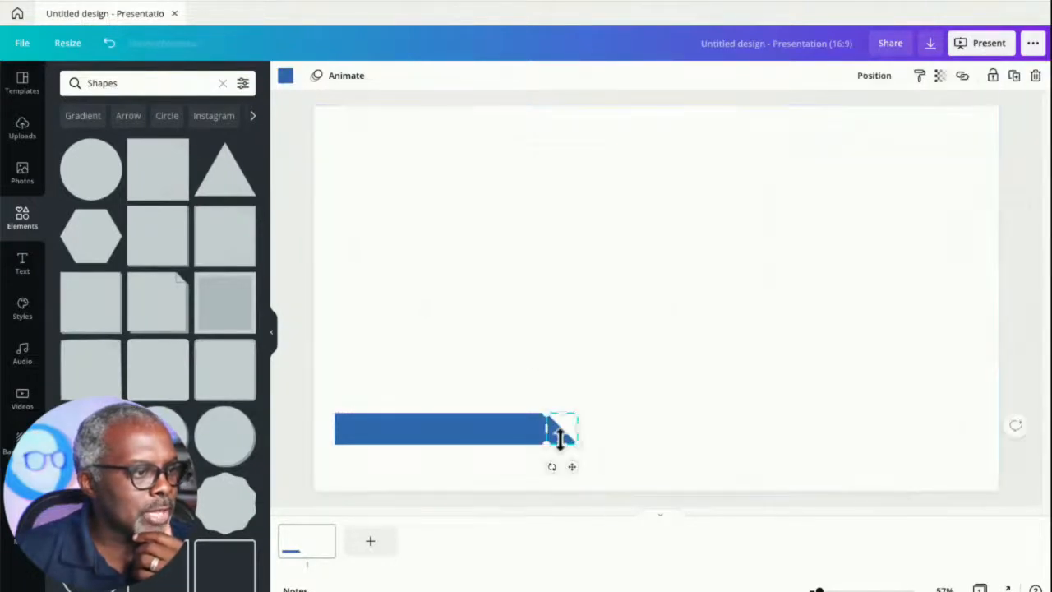
{"action": "key", "text": "Left"}
{"action": "key", "text": "Left"}
{"action": "key", "text": "Left"}
{"action": "key", "text": "Left"}
{"action": "key", "text": "Left"}
{"action": "key", "text": "Left"}
{"action": "key", "text": "Left"}
{"action": "key", "text": "Left"}
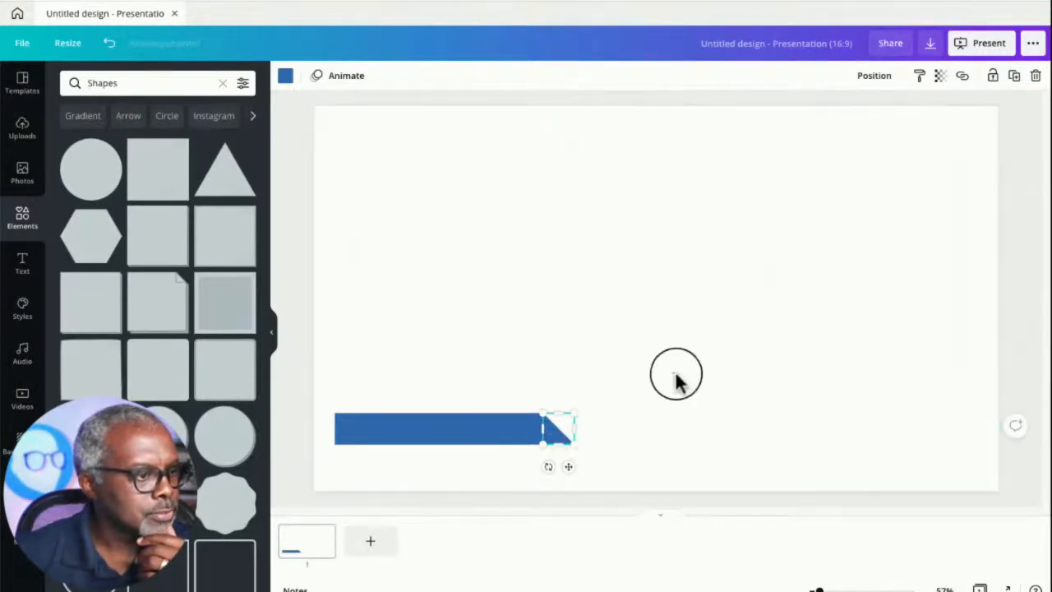
{"action": "left_click", "coordinate": [677, 378]}
{"action": "left_click", "coordinate": [552, 435]}
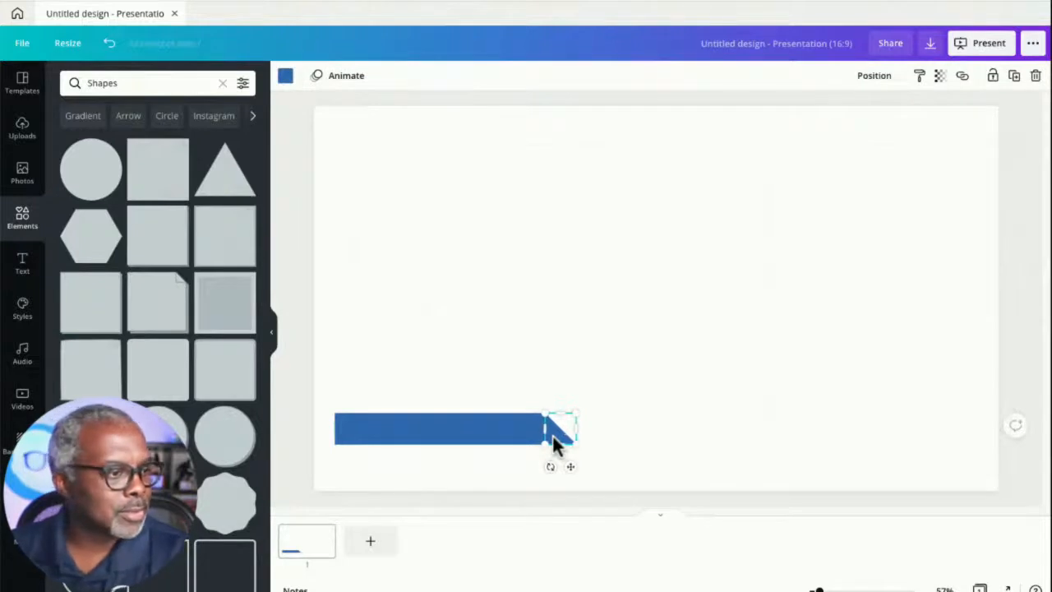
{"action": "left_click", "coordinate": [649, 417]}
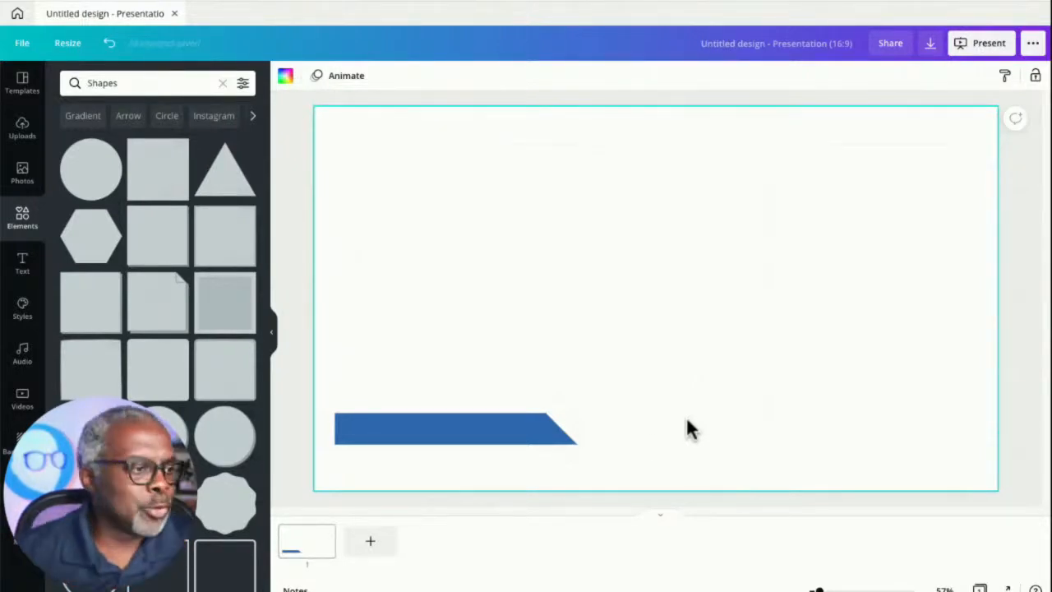
- Group the bar and triangle, and move the group toward the slide's centre
{"action": "left_click_drag", "start_coordinate": [468, 394], "coordinate": [593, 450]}
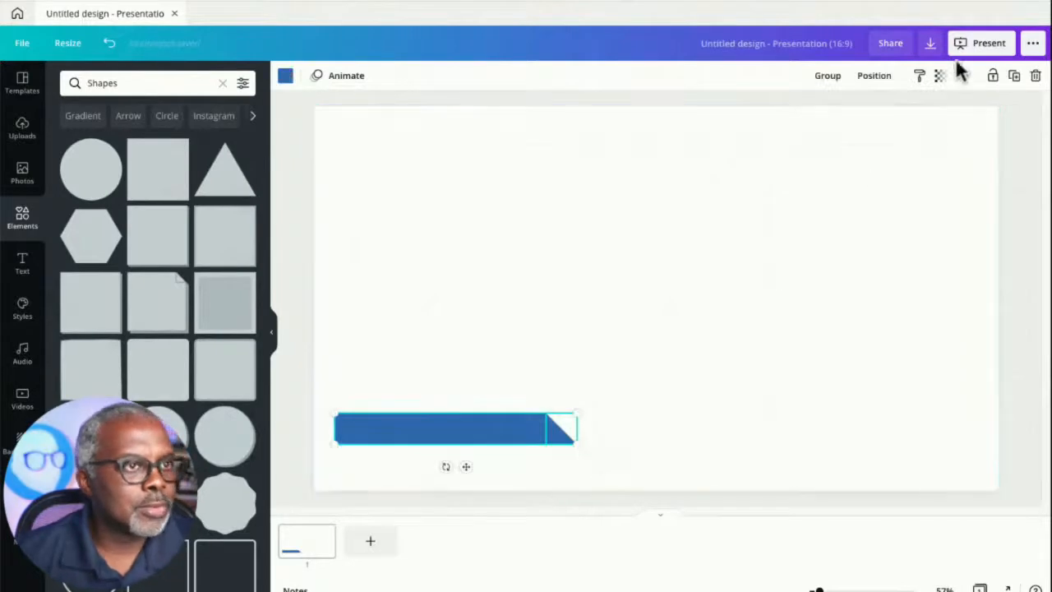
{"action": "left_click", "coordinate": [816, 79]}
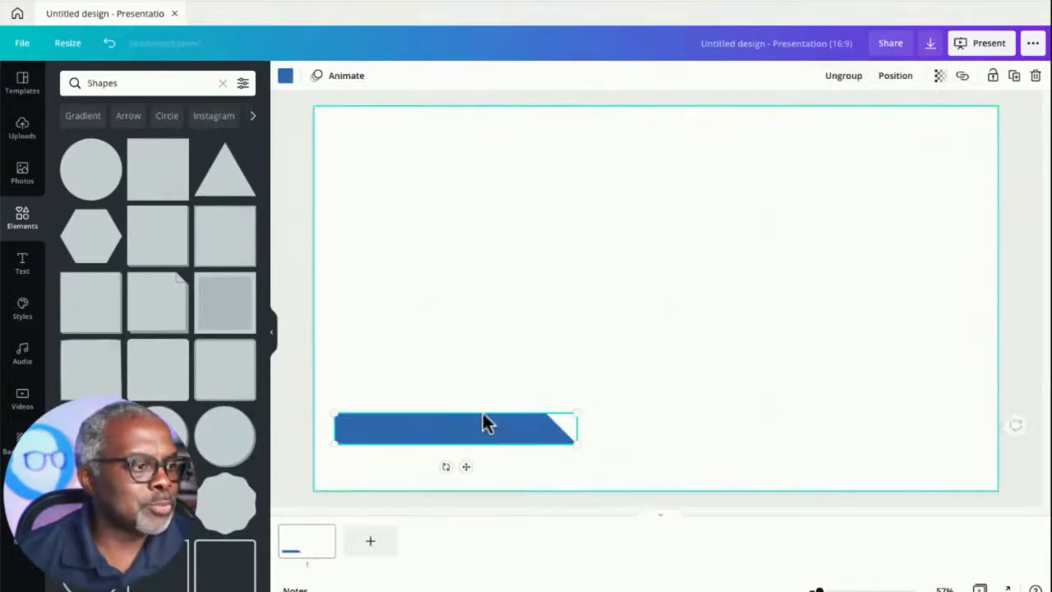
{"action": "left_click_drag", "start_coordinate": [469, 442], "coordinate": [595, 330]}
{"action": "left_click", "coordinate": [596, 483]}
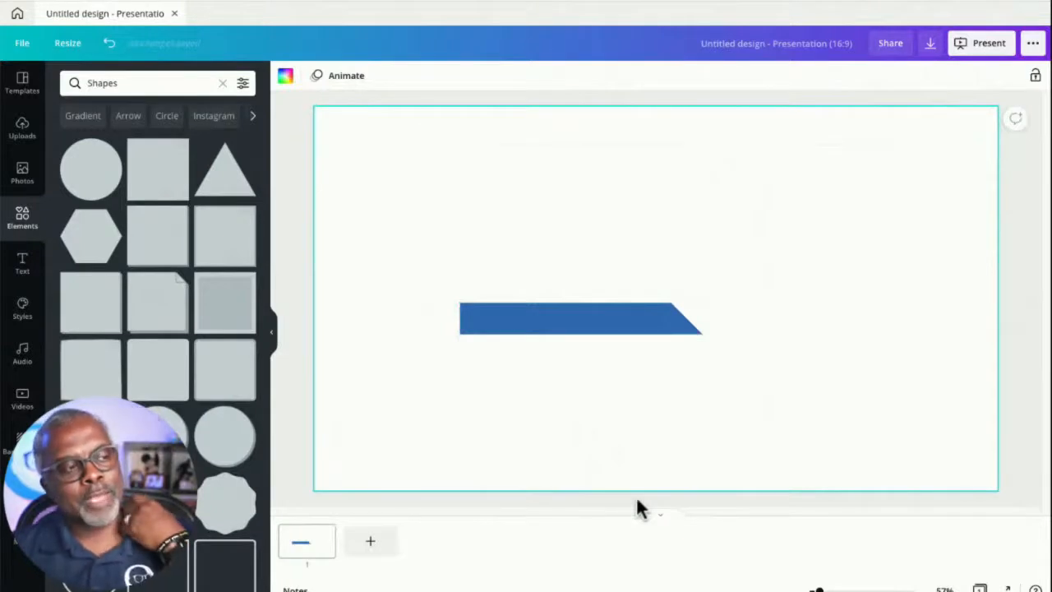
- Add another right triangle, shrink it to the bar's height, and colour it white
{"action": "left_click", "coordinate": [213, 565]}
{"action": "left_click_drag", "start_coordinate": [549, 346], "coordinate": [436, 281]}
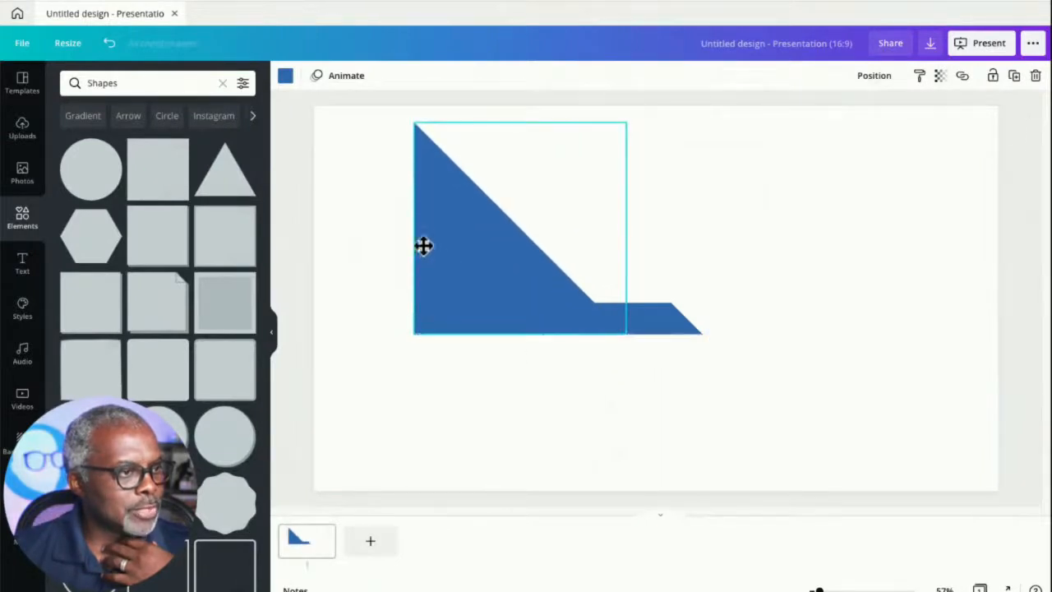
{"action": "left_click_drag", "start_coordinate": [413, 122], "coordinate": [565, 333]}
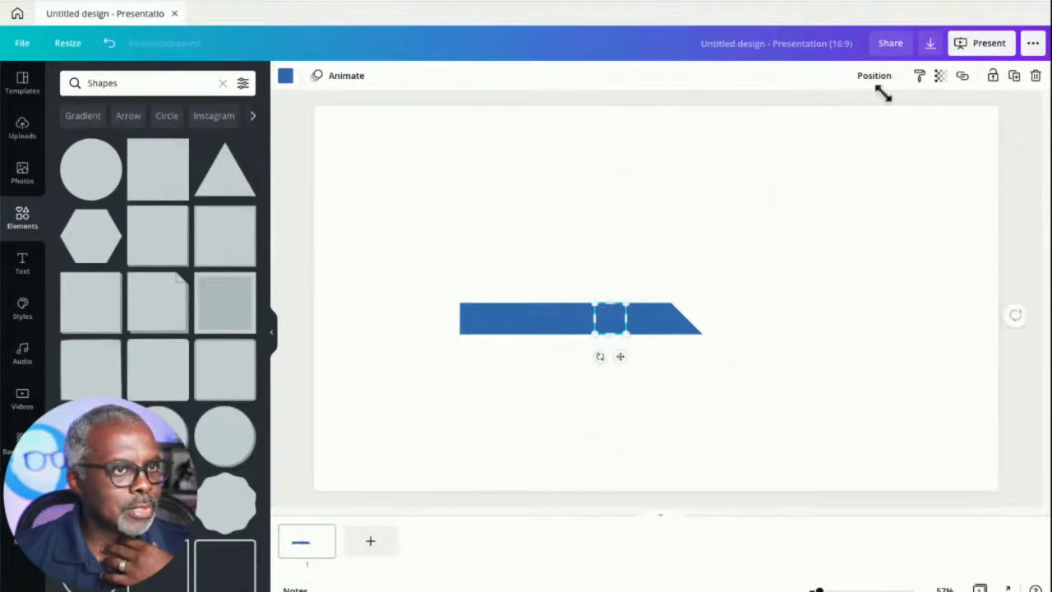
{"action": "left_click", "coordinate": [285, 76]}
{"action": "left_click", "coordinate": [141, 148]}
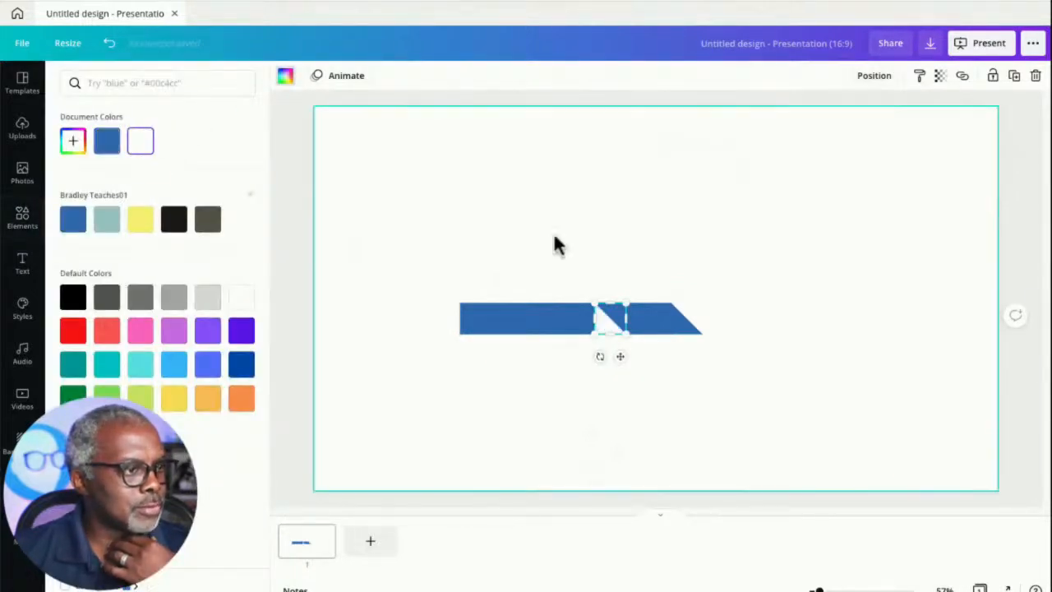
- Move the white triangle onto the bar's left end
{"action": "left_click", "coordinate": [587, 327]}
{"action": "left_click", "coordinate": [606, 322]}
{"action": "left_click_drag", "start_coordinate": [607, 324], "coordinate": [473, 322]}
{"action": "left_click", "coordinate": [432, 228]}
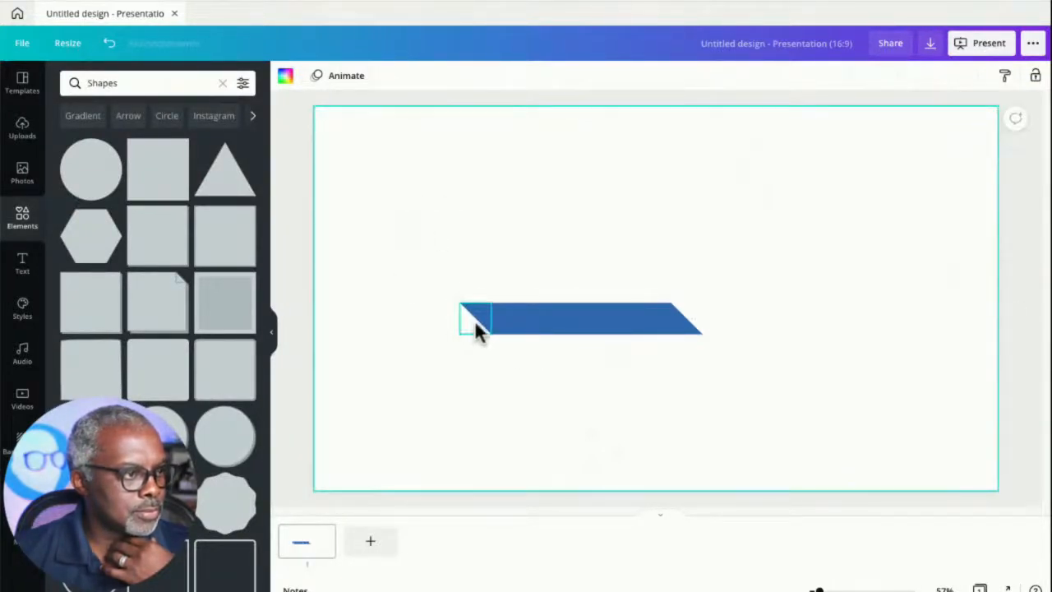
- Align the white triangle so it cuts the bar's left corner into a slant
{"action": "left_click", "coordinate": [473, 323]}
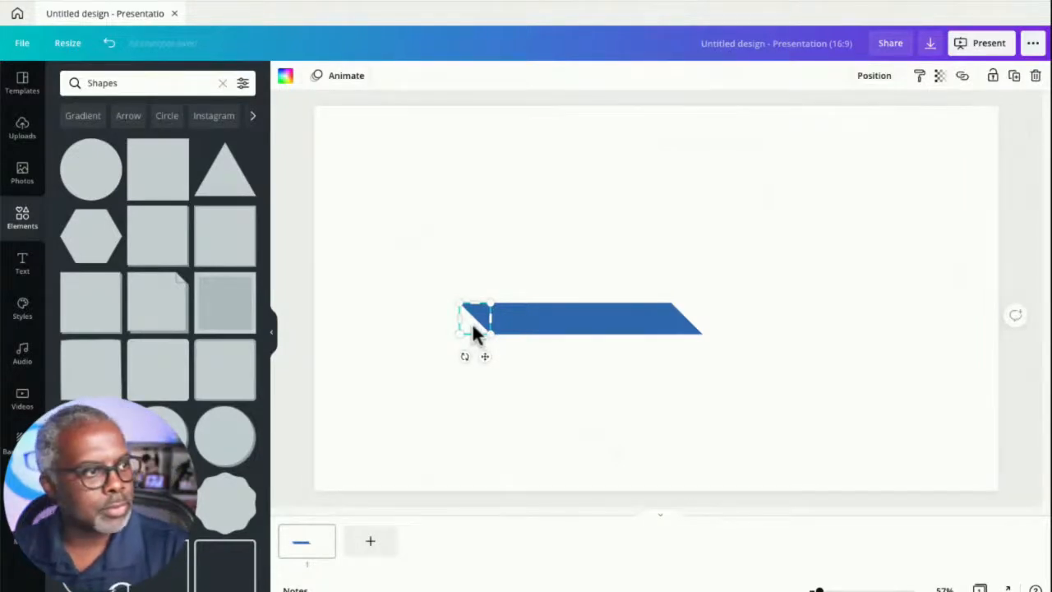
{"action": "left_click", "coordinate": [429, 241]}
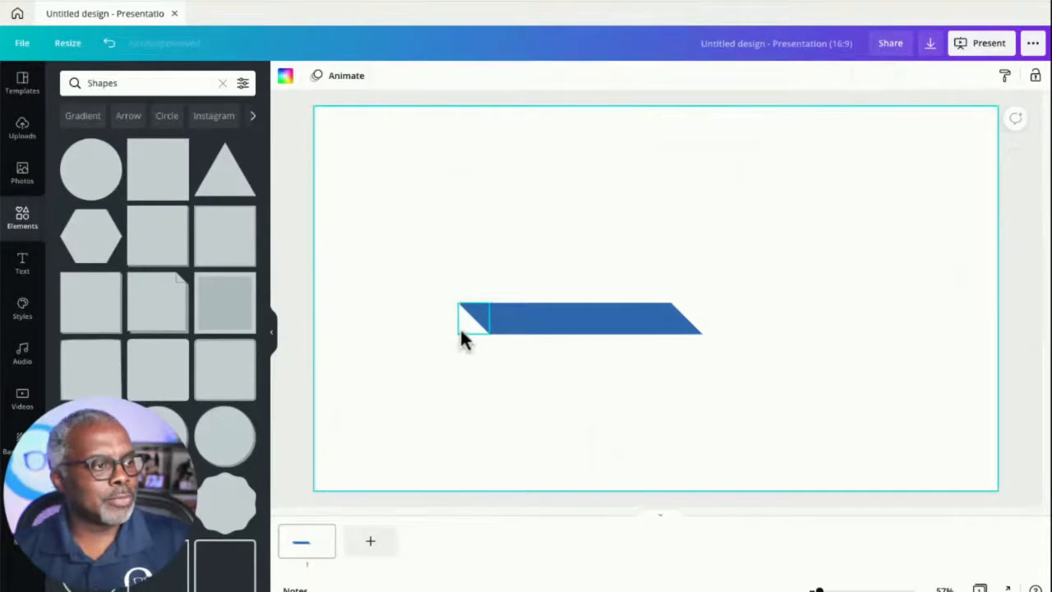
{"action": "left_click", "coordinate": [461, 333]}
{"action": "mouse_move", "coordinate": [459, 332]}
{"action": "left_mouse_down"}
{"action": "mouse_move", "coordinate": [446, 341]}
{"action": "mouse_move", "coordinate": [472, 326]}
{"action": "left_mouse_up"}
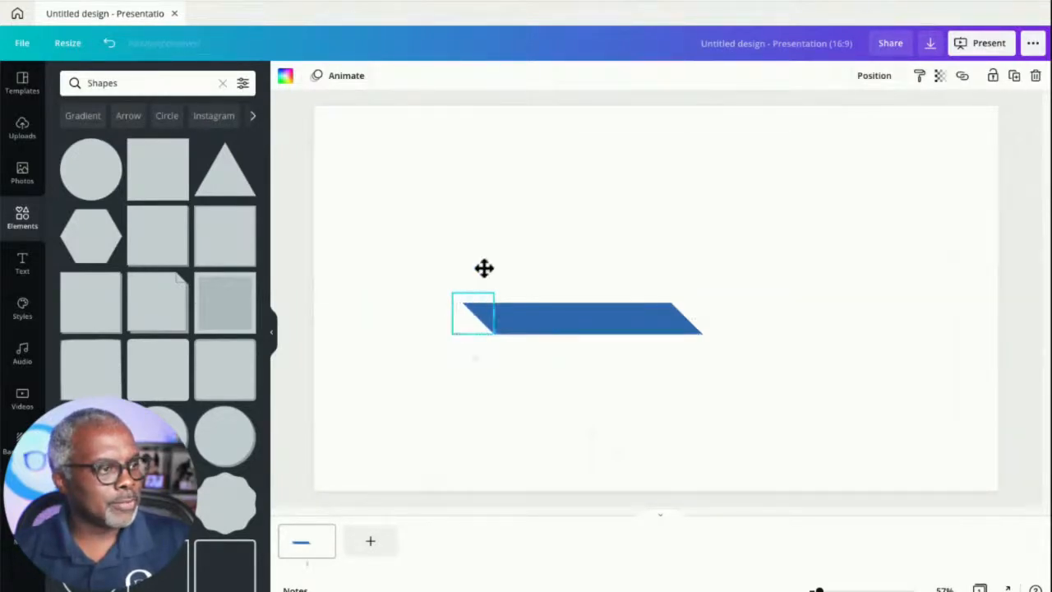
{"action": "left_click", "coordinate": [498, 232]}
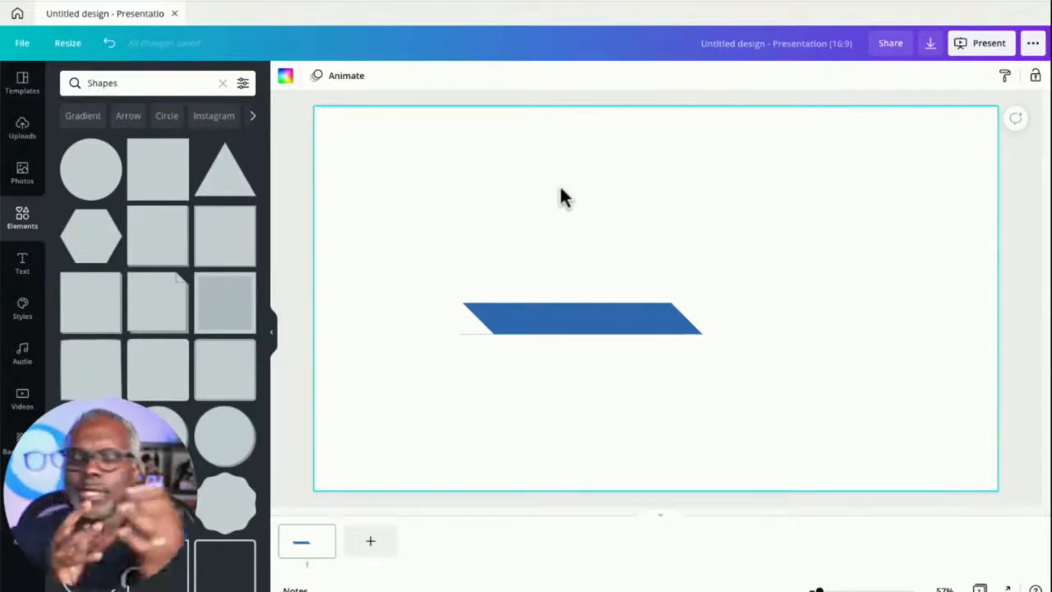
- Select everything on the slide and delete it
{"action": "left_click_drag", "start_coordinate": [432, 266], "coordinate": [770, 386]}
{"action": "key", "text": "Delete"}
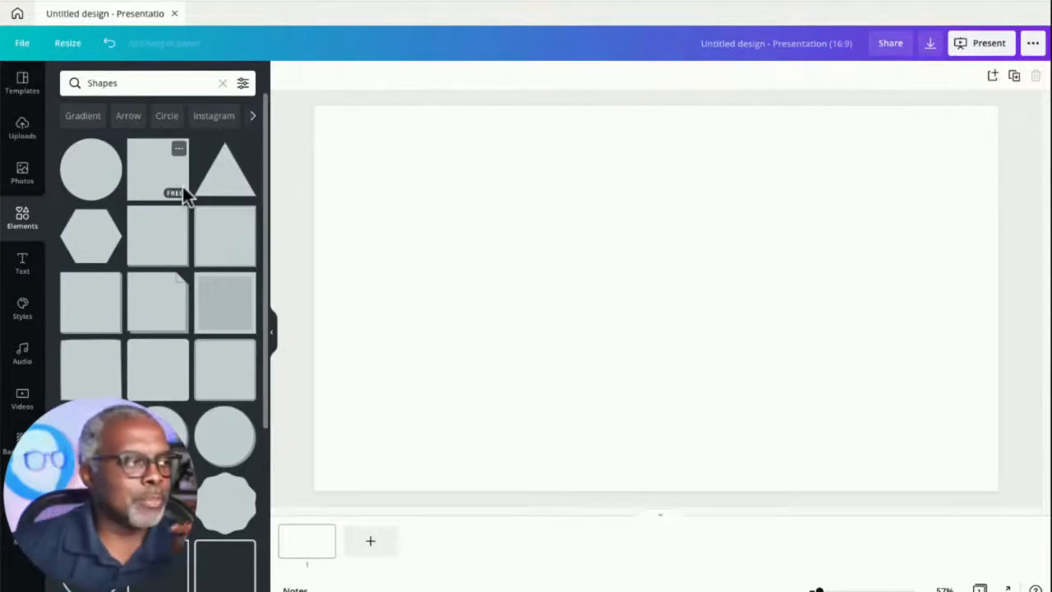
- Add a square and resize it into a horizontal bar in the slide's lower left
{"action": "left_click", "coordinate": [162, 199]}
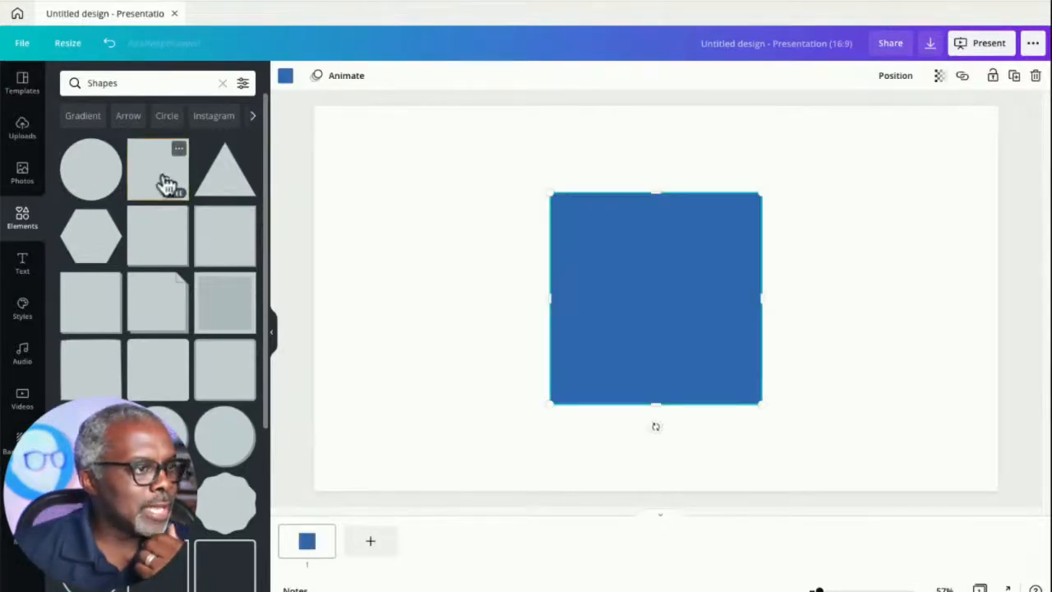
{"action": "left_click_drag", "start_coordinate": [654, 194], "coordinate": [510, 387]}
{"action": "left_click", "coordinate": [581, 294]}
{"action": "left_click", "coordinate": [502, 254]}
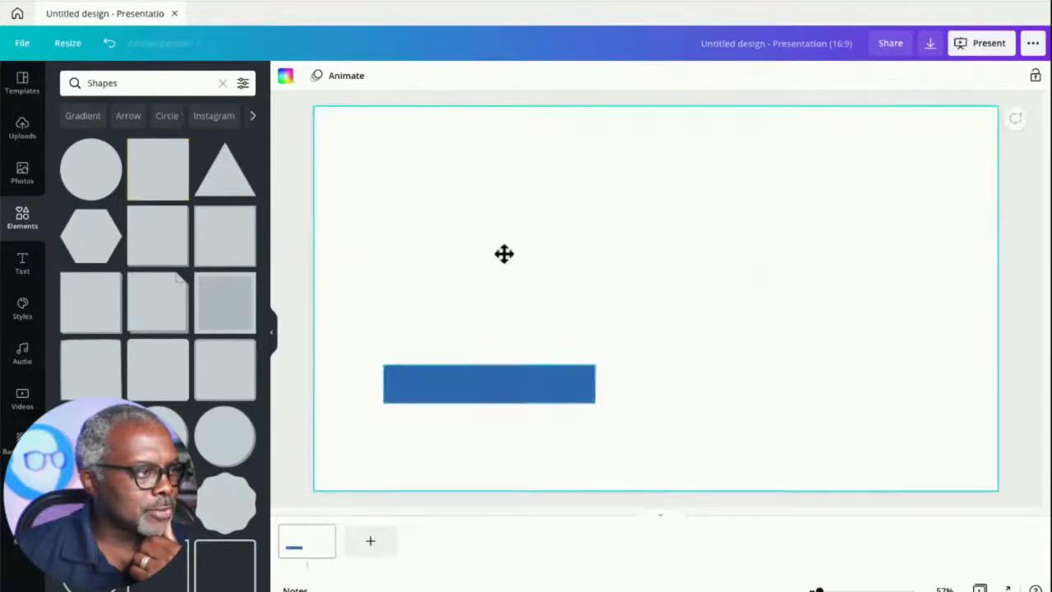
- Add a circle sized to the bar's height at the bar's right end to round it off
{"action": "left_click", "coordinate": [101, 176]}
{"action": "left_click_drag", "start_coordinate": [622, 276], "coordinate": [570, 296]}
{"action": "left_click_drag", "start_coordinate": [654, 196], "coordinate": [599, 384]}
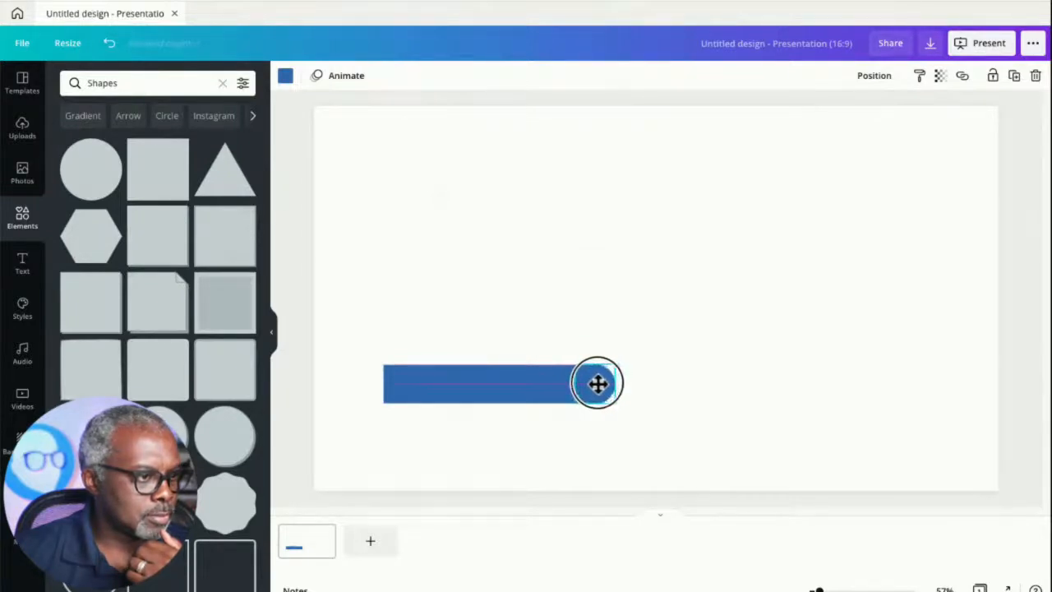
{"action": "left_click", "coordinate": [498, 305]}
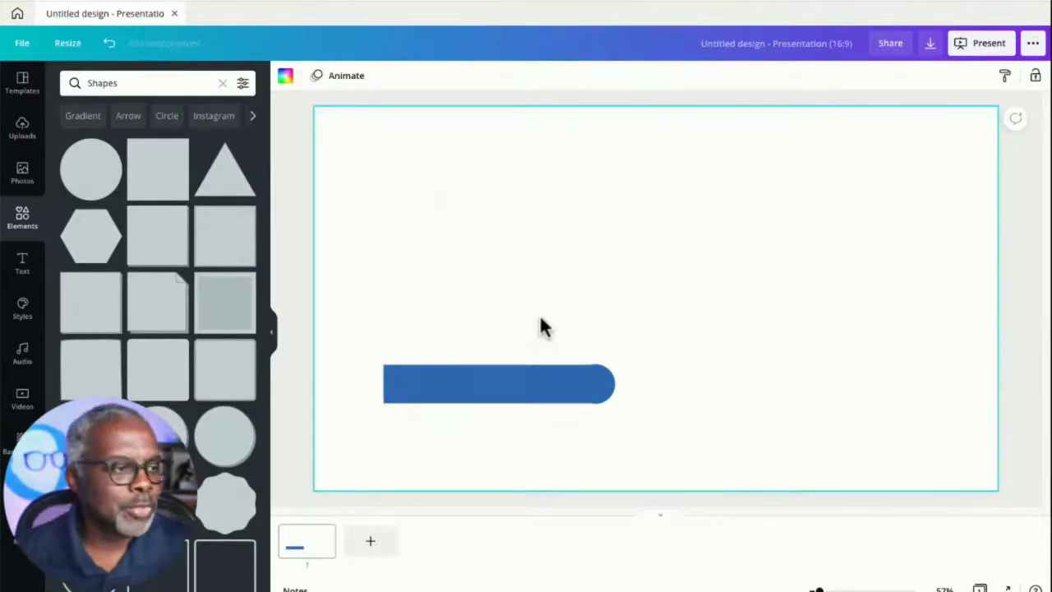
- Recolour the circle at the bar's right end white to cut a rounded notch into the bar
{"action": "left_click", "coordinate": [595, 381]}
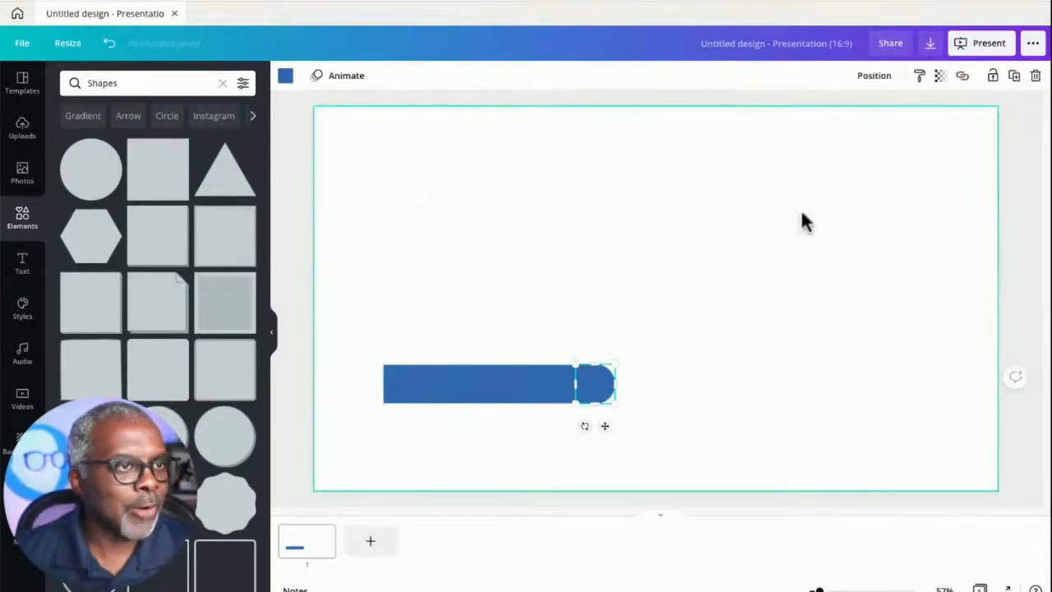
{"action": "left_click", "coordinate": [285, 76]}
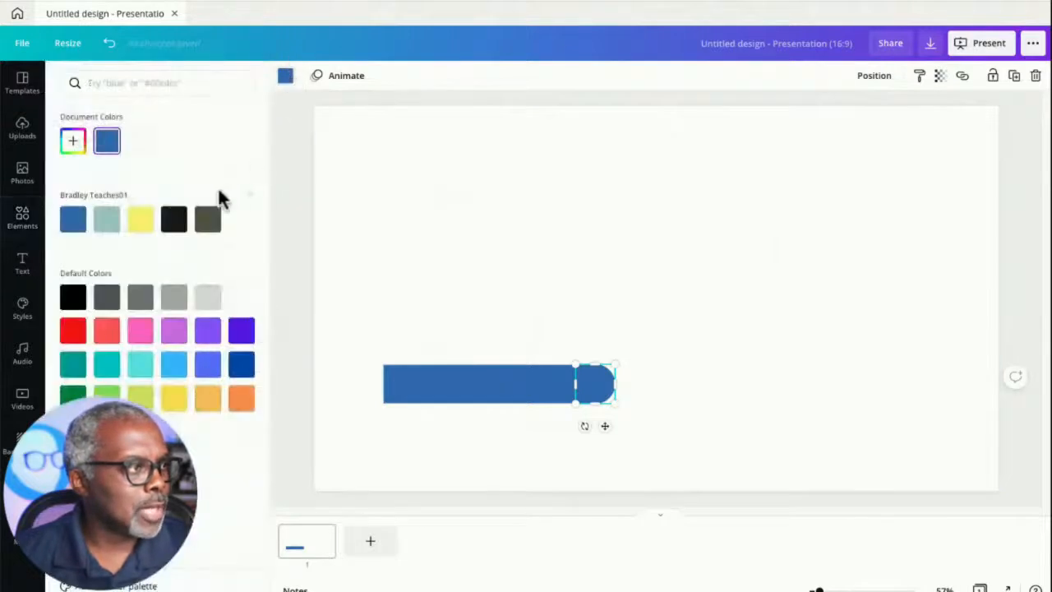
{"action": "left_click", "coordinate": [139, 140]}
{"action": "left_click", "coordinate": [505, 259]}
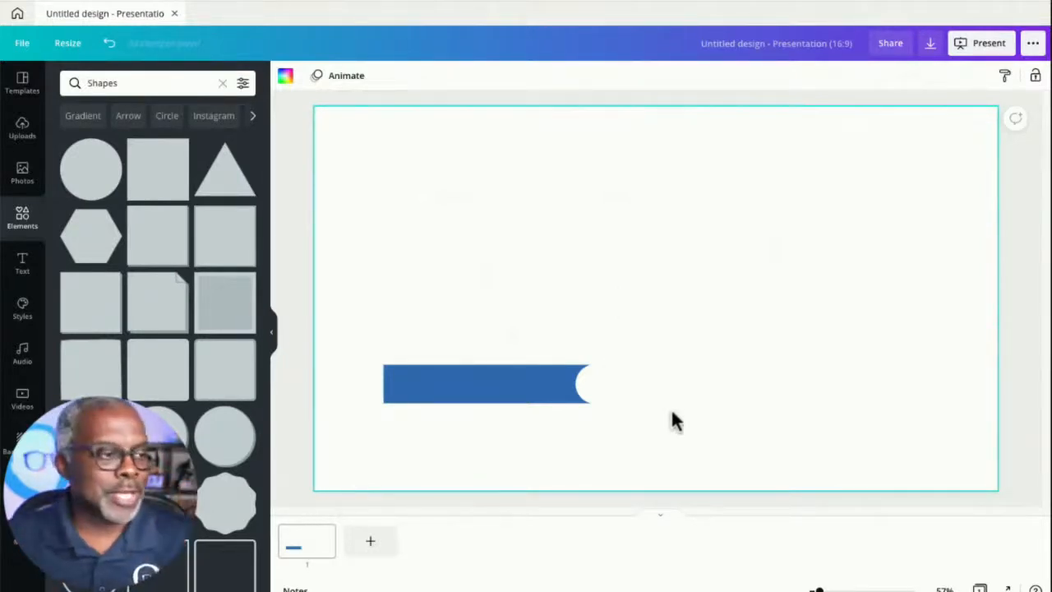
- Select the bar and circle together and delete them to clear the slide
{"action": "left_click_drag", "start_coordinate": [347, 317], "coordinate": [695, 485]}
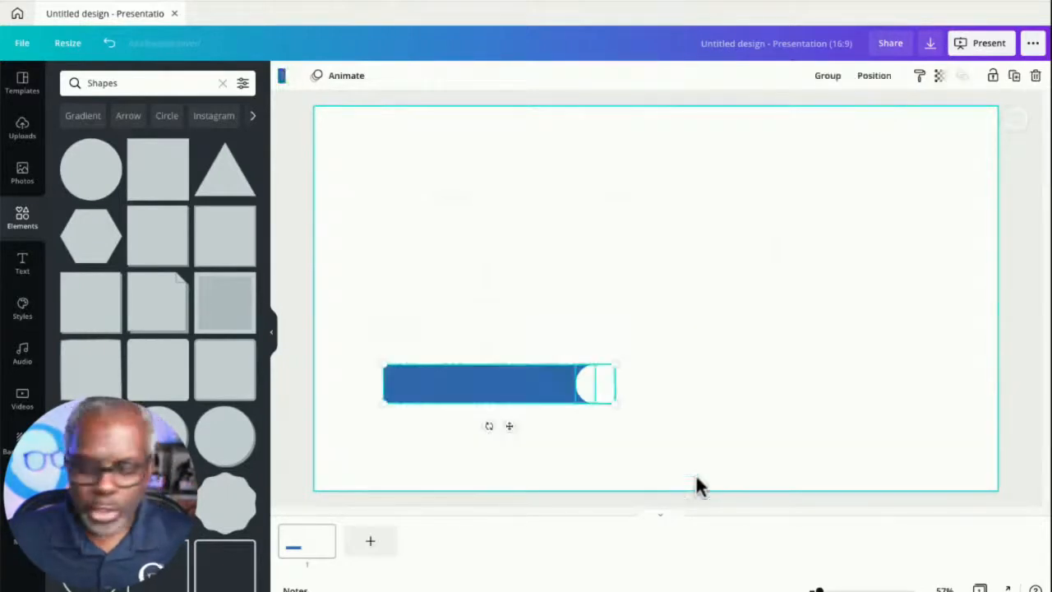
{"action": "key", "text": "Delete"}
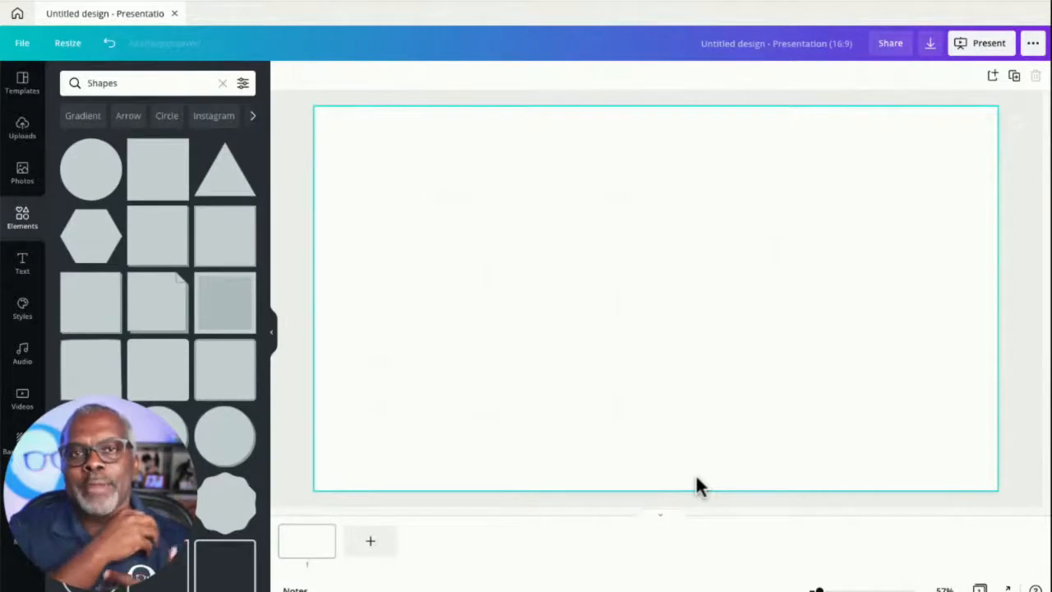
{"action": "left_click", "coordinate": [301, 238]}
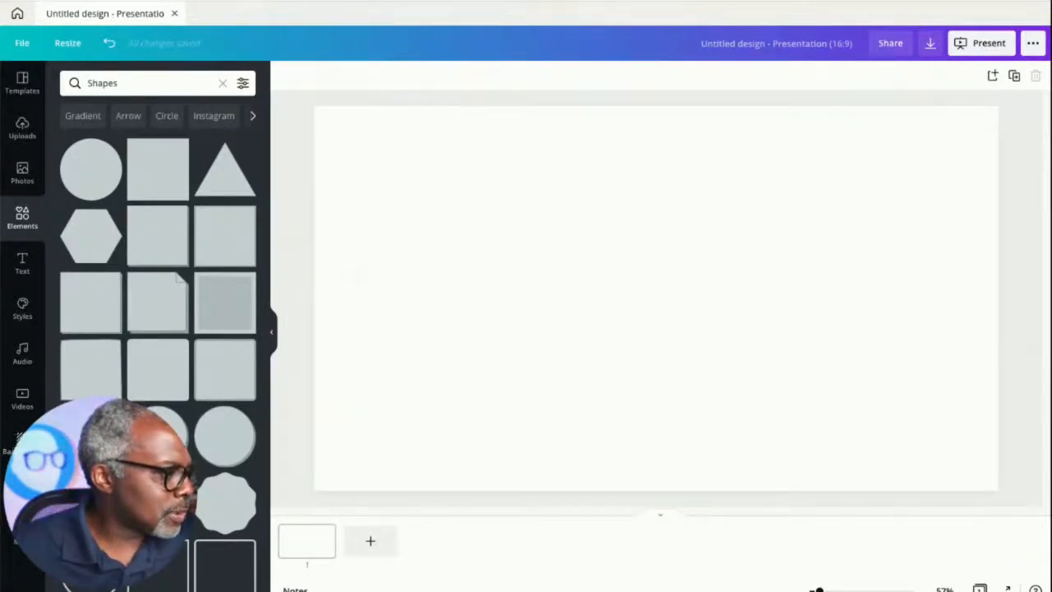
- Place the Restream preview screenshot from the Screens folder so it fills the whole slide, and lock it
{"action": "left_click", "coordinate": [15, 544]}
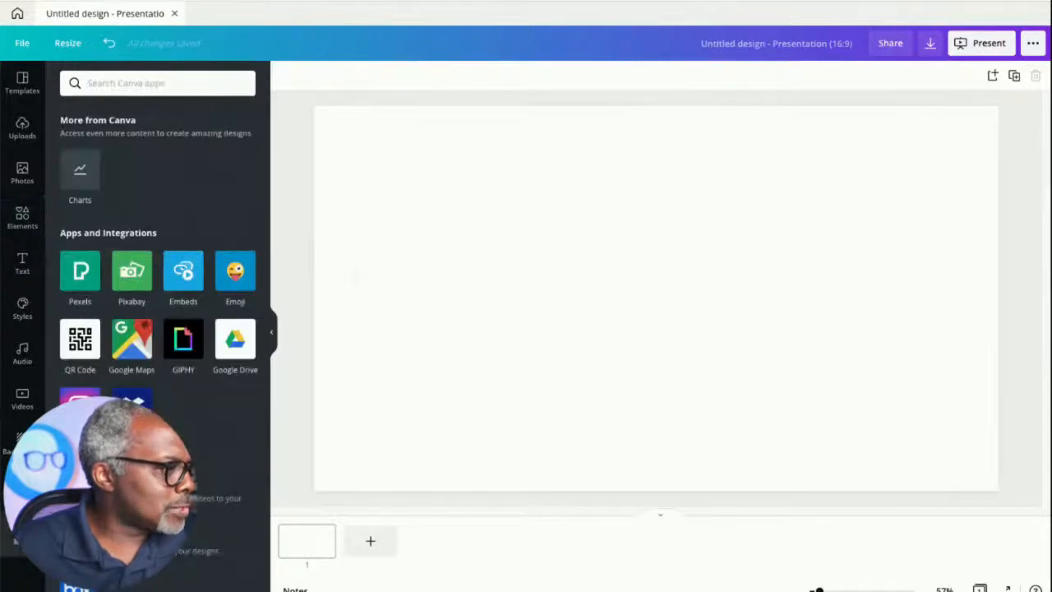
{"action": "left_click", "coordinate": [20, 494]}
{"action": "scroll", "coordinate": [222, 460], "scroll_direction": "down", "scroll_amount": 1}
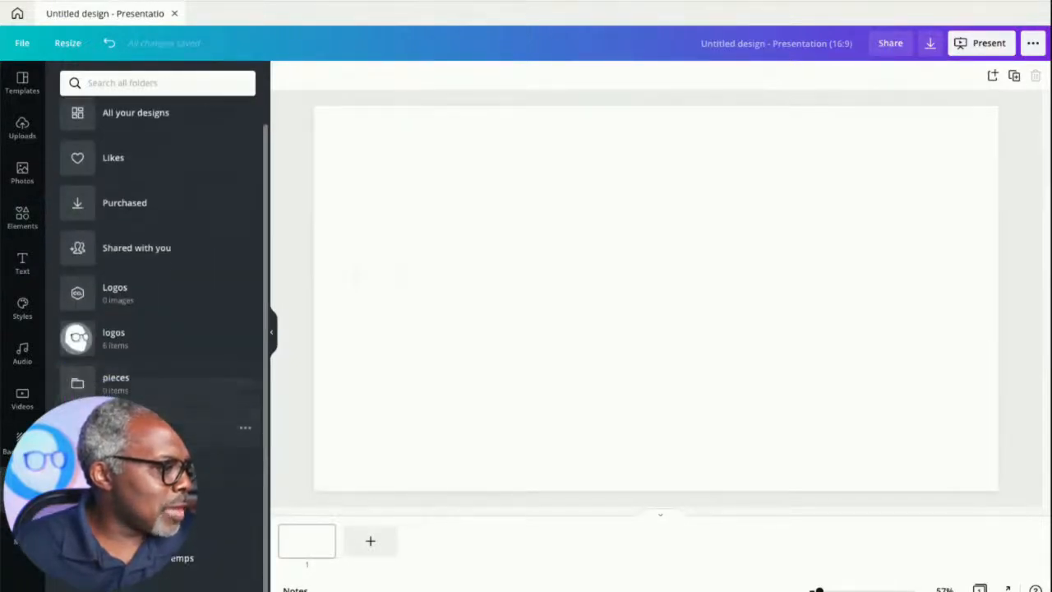
{"action": "left_click", "coordinate": [218, 518]}
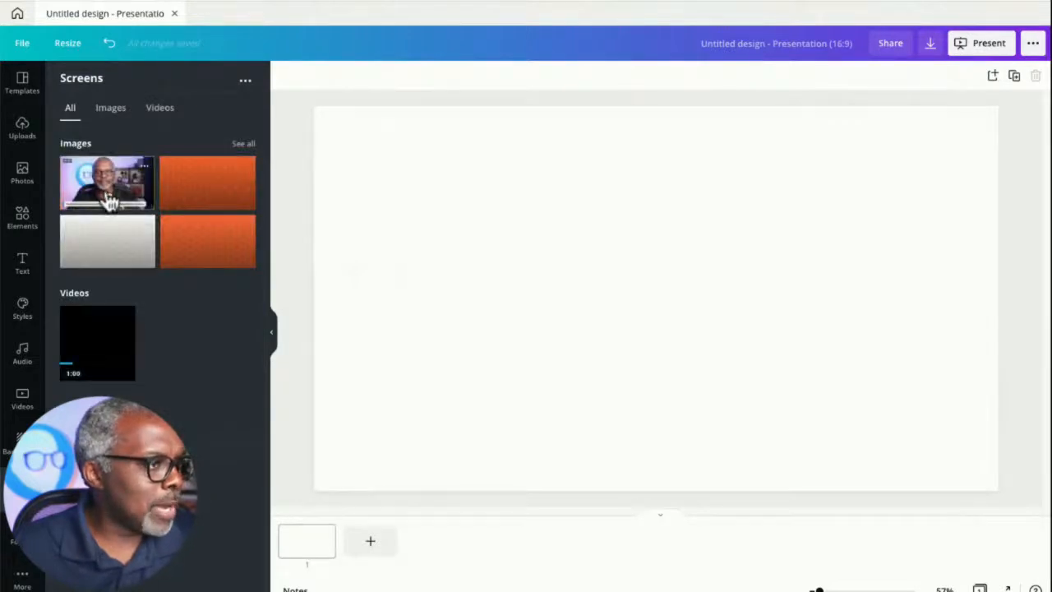
{"action": "left_click", "coordinate": [108, 202]}
{"action": "left_click_drag", "start_coordinate": [530, 251], "coordinate": [430, 188]}
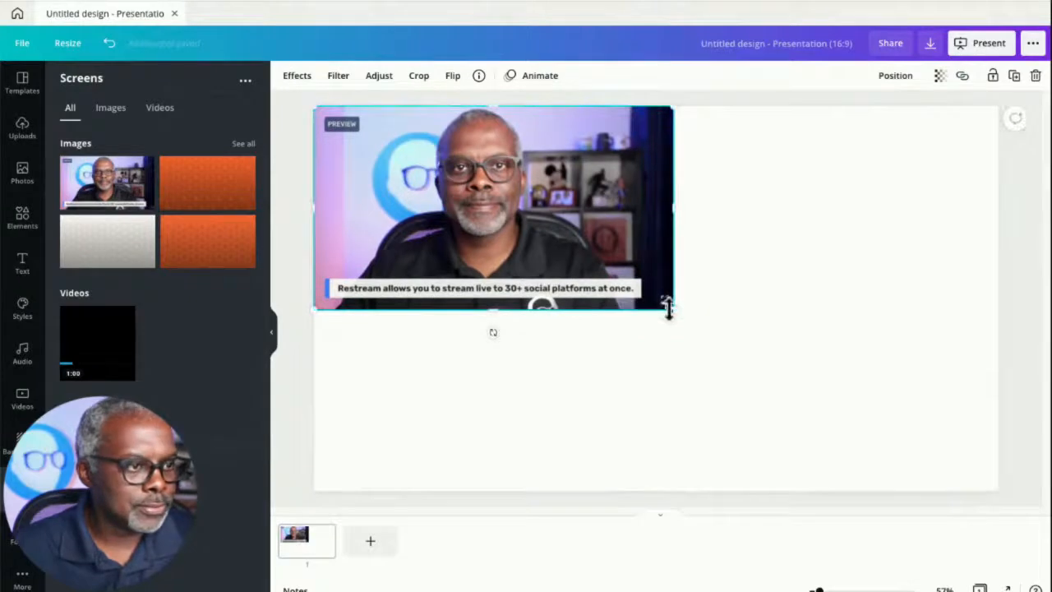
{"action": "left_click_drag", "start_coordinate": [668, 306], "coordinate": [1001, 482]}
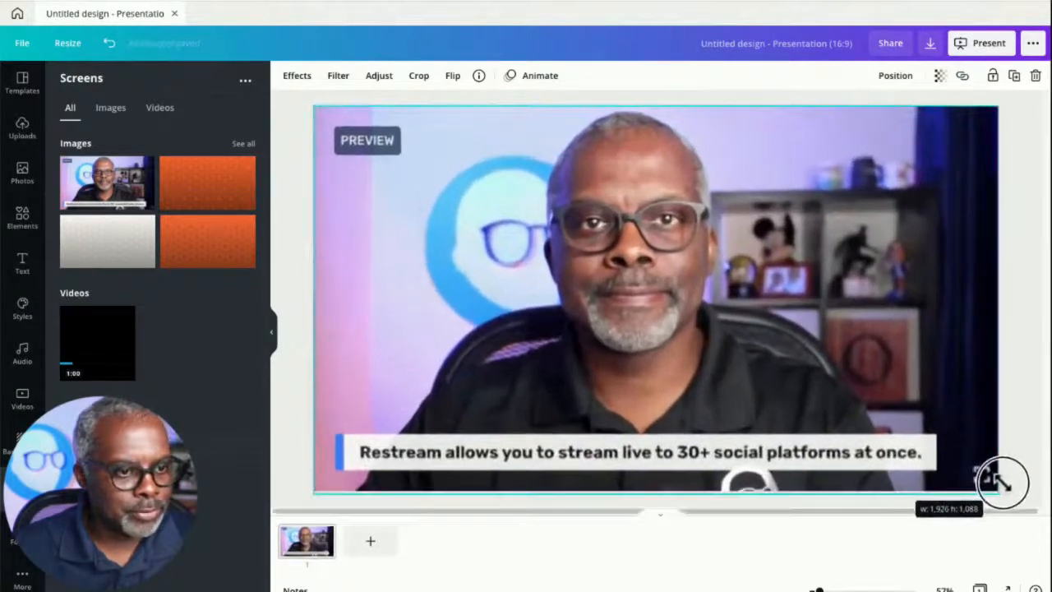
{"action": "left_click", "coordinate": [993, 76]}
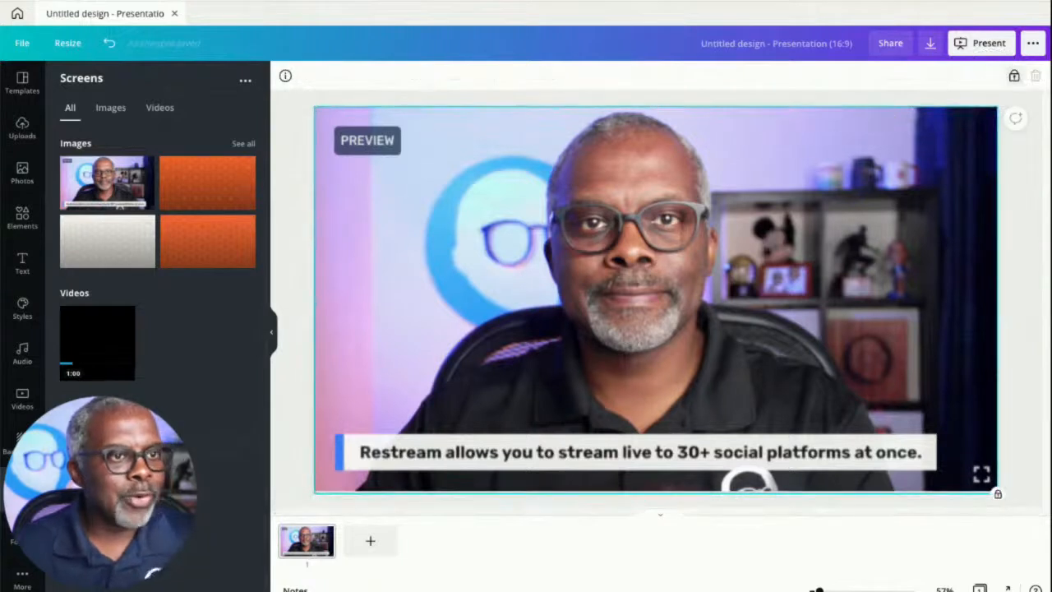
{"action": "left_click", "coordinate": [1021, 230]}
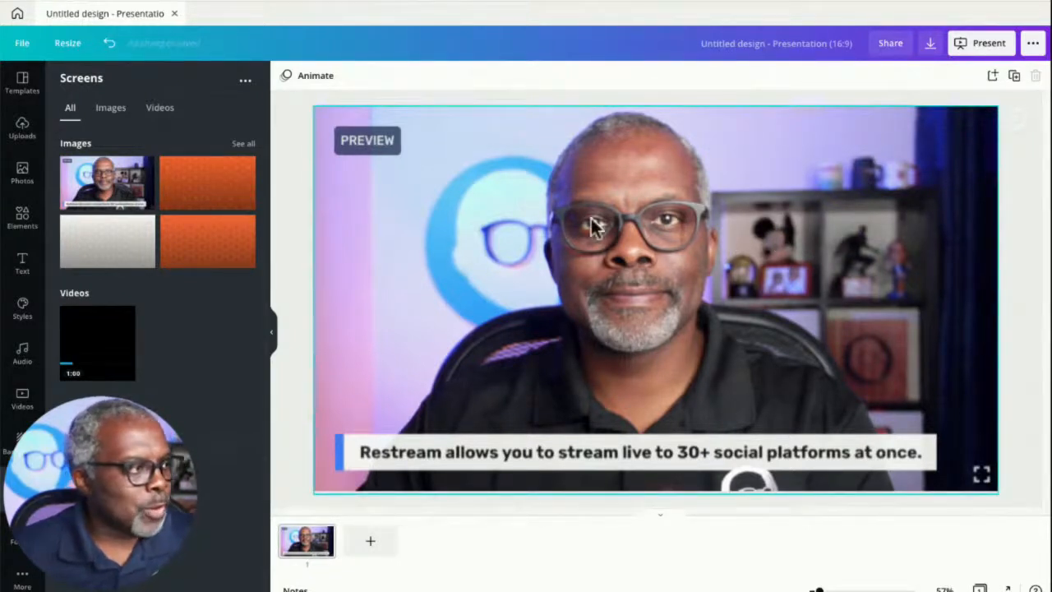
- Add a square and resize it into a thin full-height bar along the slide's left edge
{"action": "left_click", "coordinate": [22, 218]}
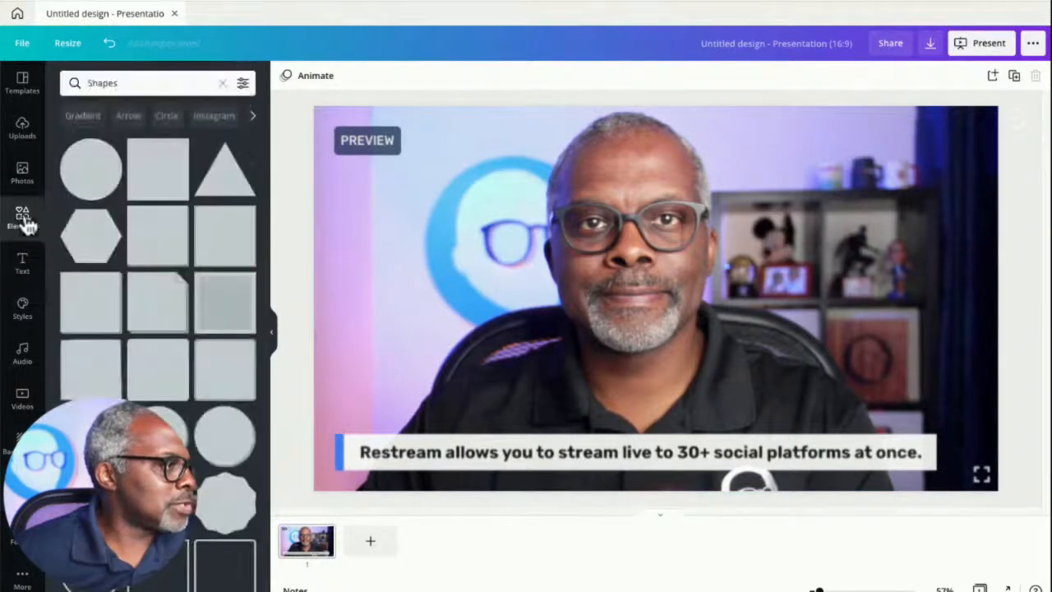
{"action": "left_click", "coordinate": [154, 189]}
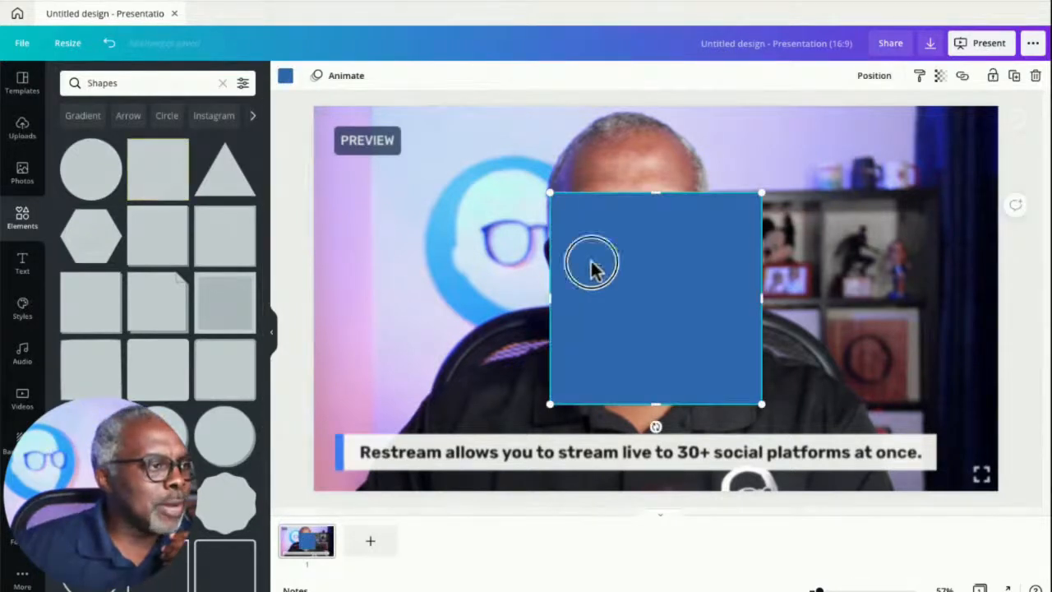
{"action": "left_click_drag", "start_coordinate": [592, 271], "coordinate": [355, 177]}
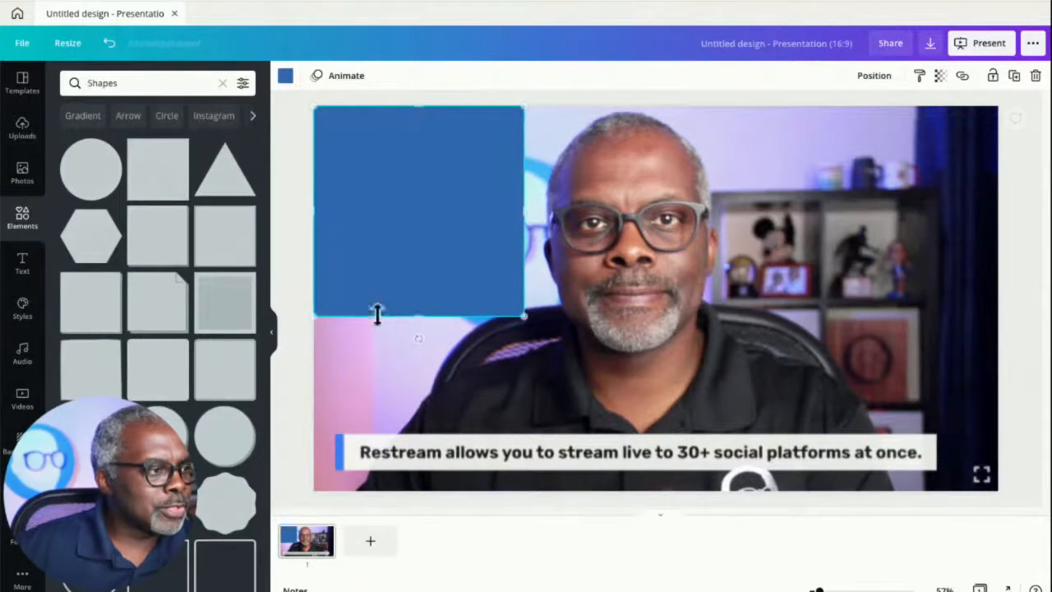
{"action": "left_click_drag", "start_coordinate": [418, 312], "coordinate": [411, 491]}
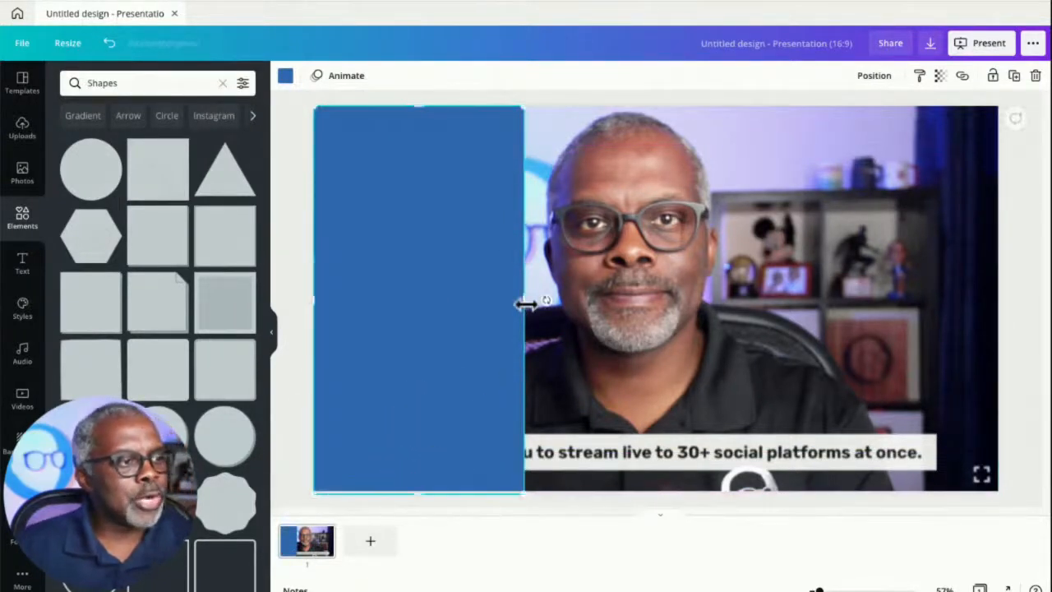
{"action": "left_click_drag", "start_coordinate": [517, 302], "coordinate": [351, 330]}
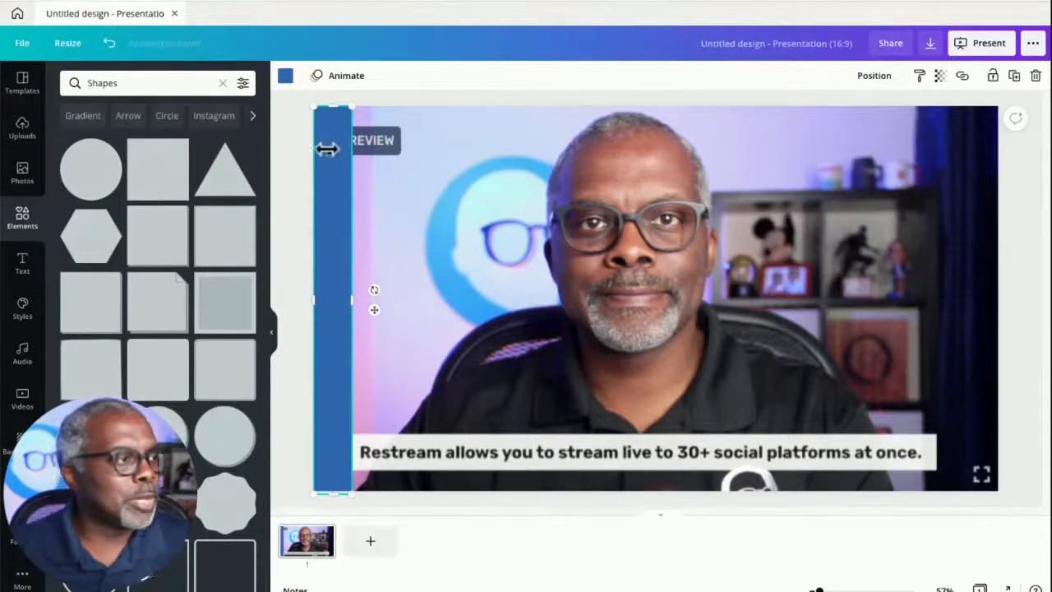
- Duplicate the left bar and place the copy along the slide's right edge
{"action": "left_click", "coordinate": [293, 116]}
{"action": "left_click", "coordinate": [327, 147]}
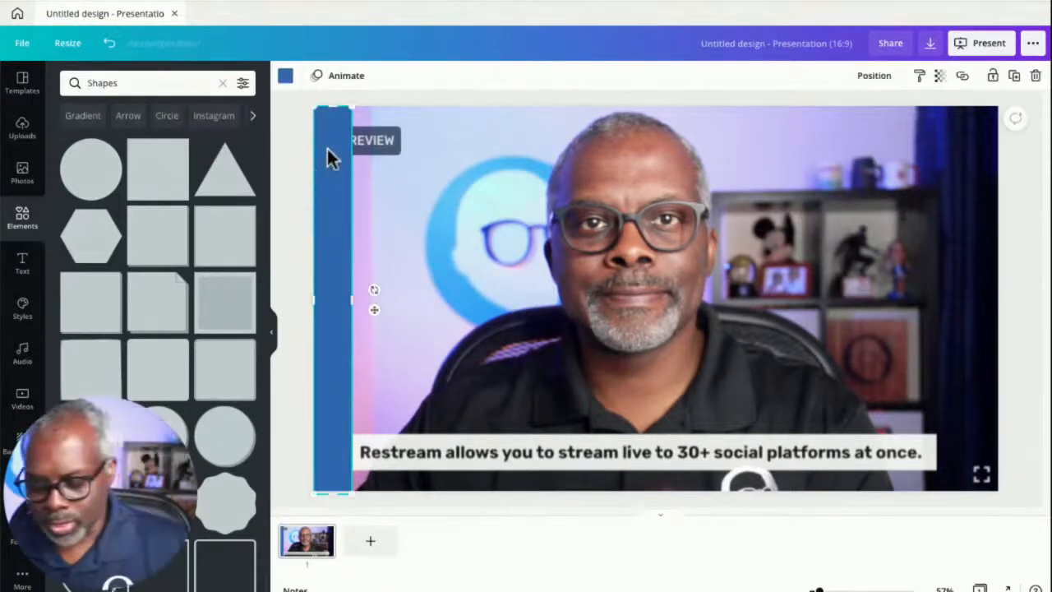
{"action": "left_click_drag", "start_coordinate": [326, 146], "coordinate": [981, 254]}
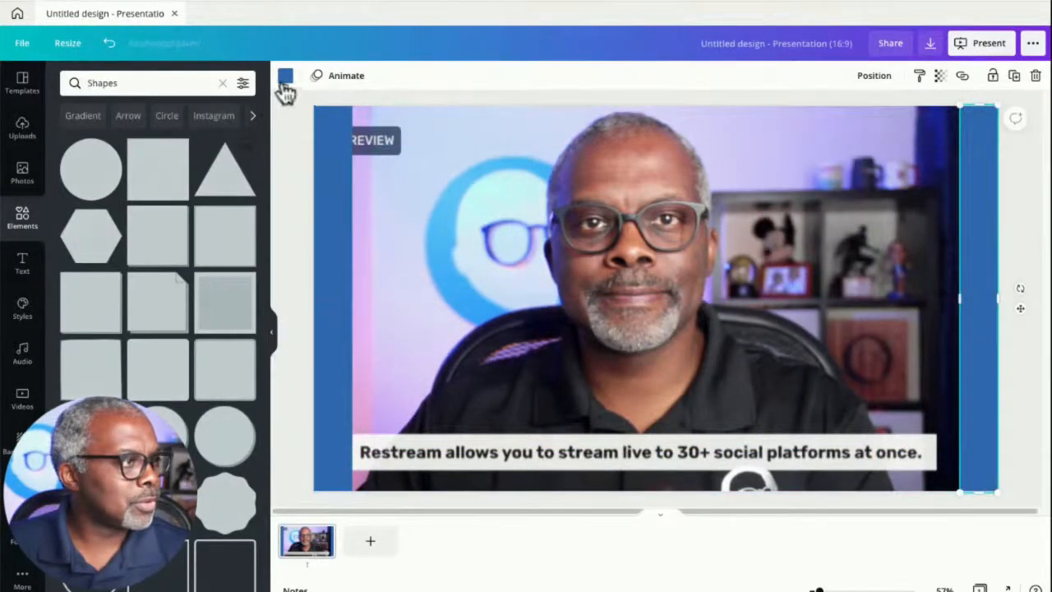
- Paste another bar, rotate it horizontal, and stretch it across the slide's top edge
{"action": "left_click", "coordinate": [326, 164]}
{"action": "key", "text": "super+v"}
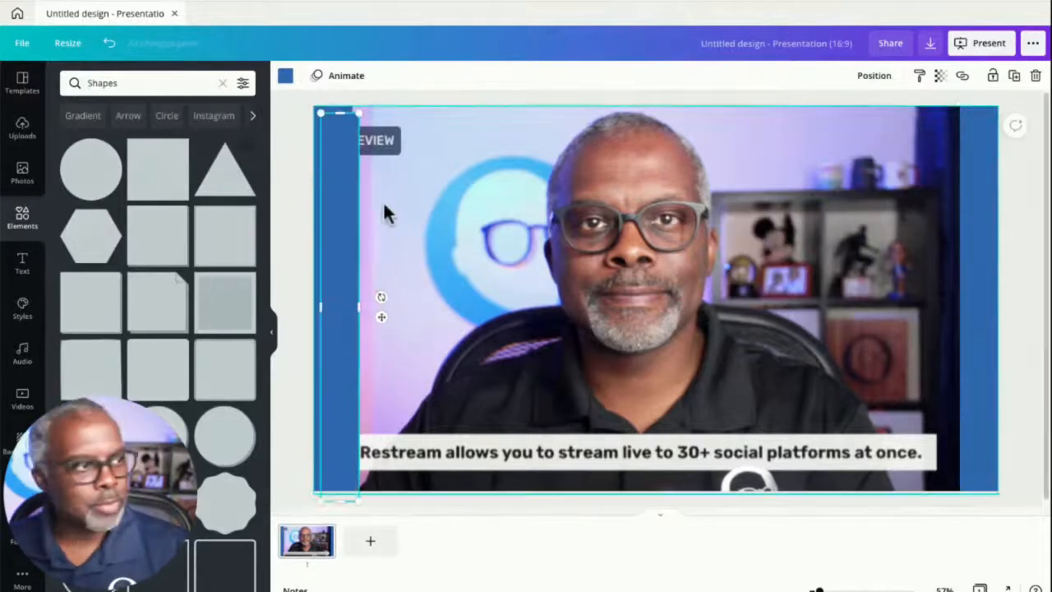
{"action": "left_click_drag", "start_coordinate": [343, 229], "coordinate": [612, 205]}
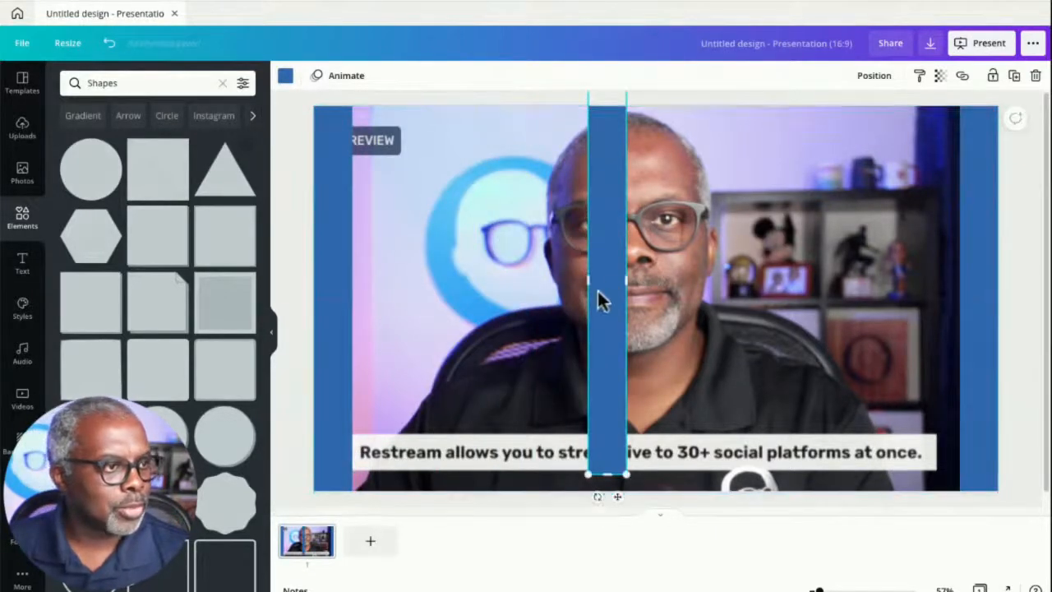
{"action": "left_click_drag", "start_coordinate": [596, 499], "coordinate": [418, 124]}
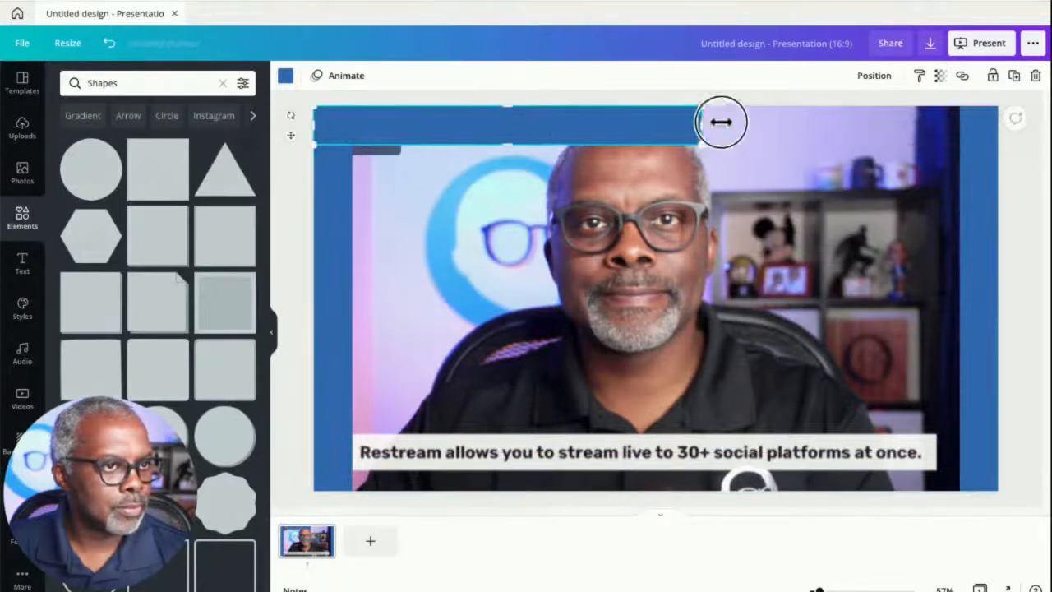
{"action": "left_click_drag", "start_coordinate": [703, 125], "coordinate": [998, 125]}
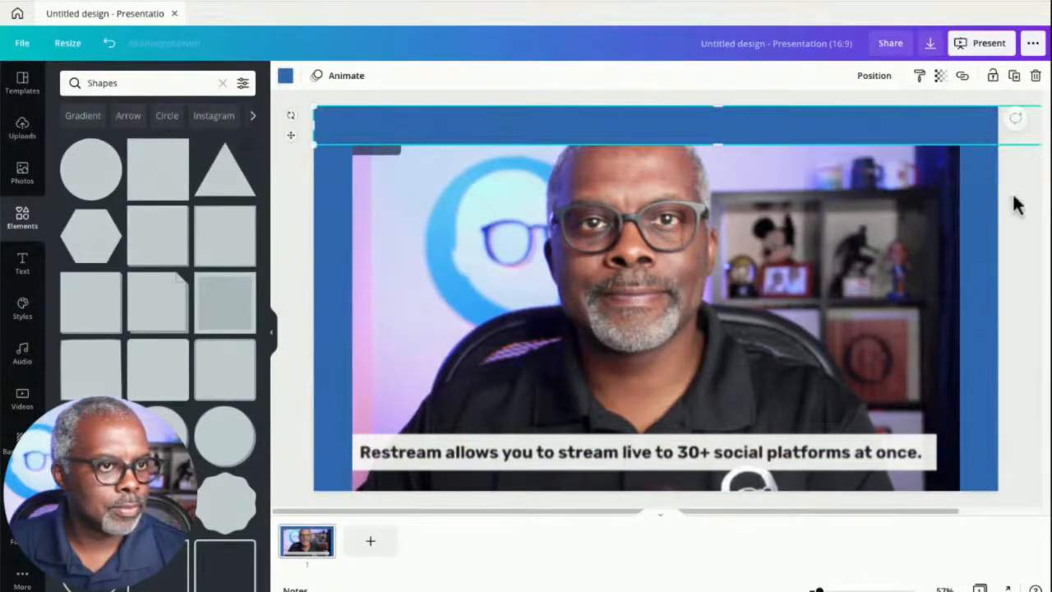
- Place a copy of the horizontal bar along the slide's bottom edge to complete the frame
{"action": "left_click", "coordinate": [1011, 202]}
{"action": "left_click", "coordinate": [833, 136]}
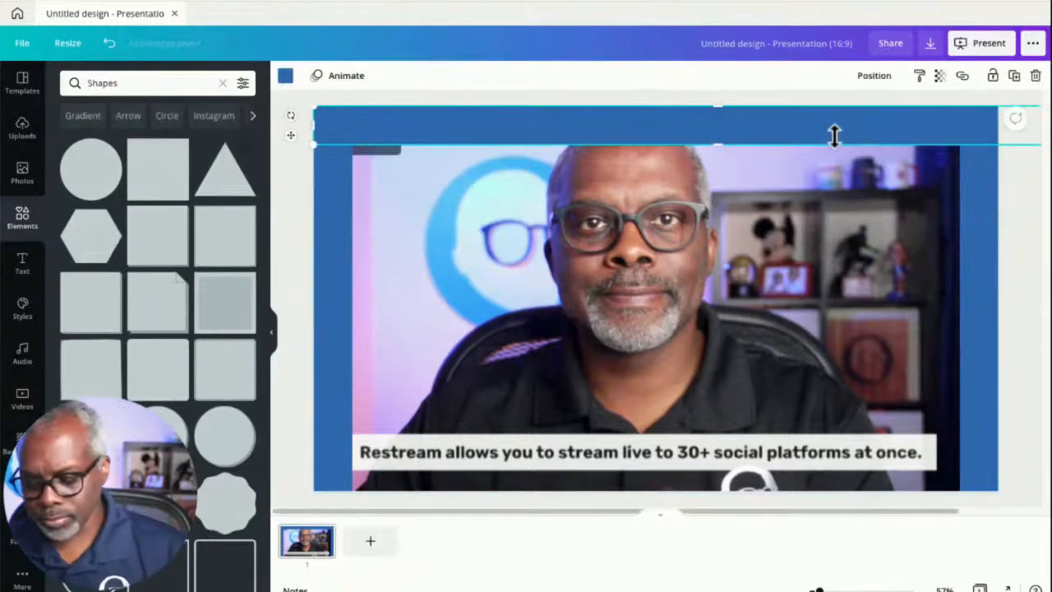
{"action": "left_click_drag", "start_coordinate": [833, 136], "coordinate": [745, 469]}
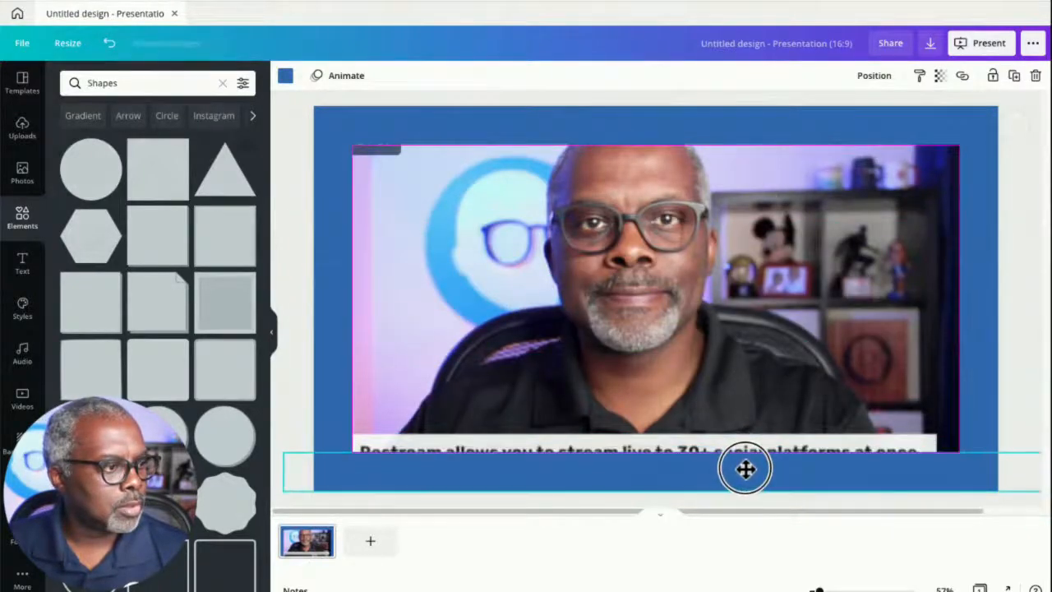
{"action": "left_click", "coordinate": [1021, 336]}
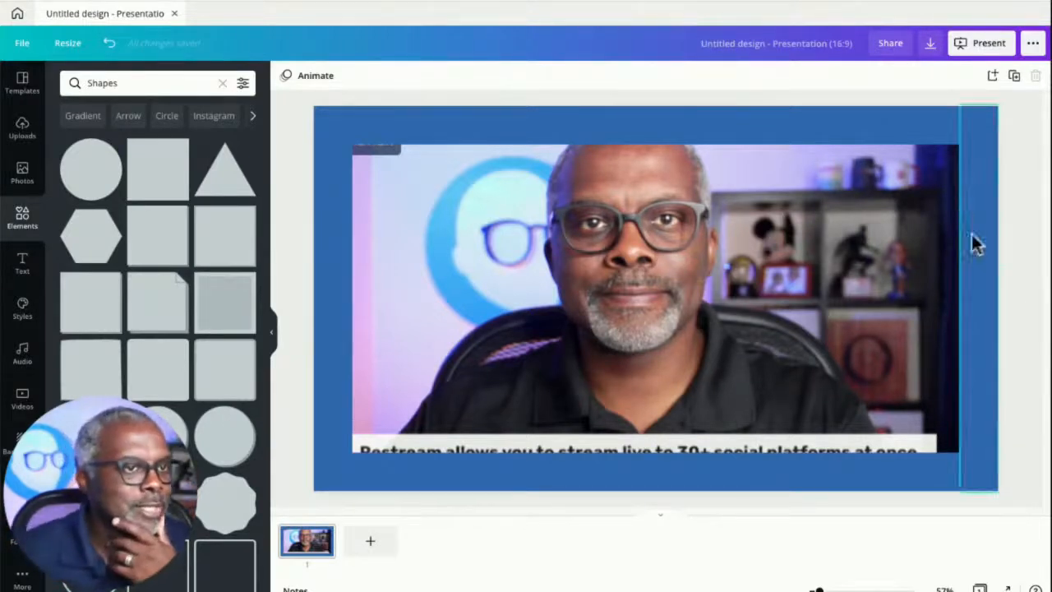
- Tilt the top bar so it slants downward to the right and colour it red
{"action": "left_click", "coordinate": [411, 141]}
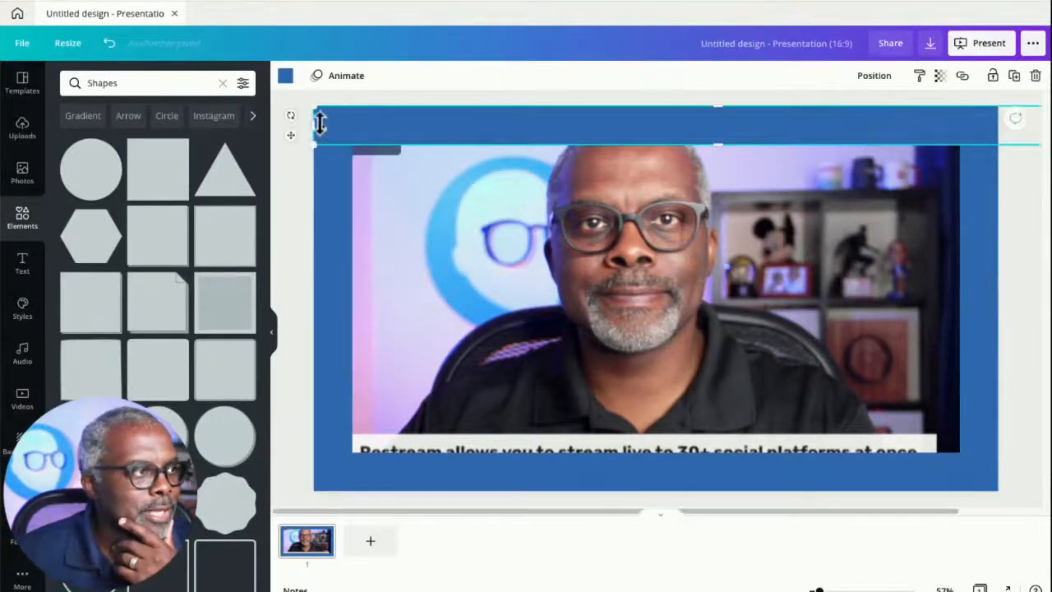
{"action": "left_click_drag", "start_coordinate": [291, 115], "coordinate": [304, 82]}
{"action": "left_click_drag", "start_coordinate": [723, 115], "coordinate": [732, 75]}
{"action": "left_click_drag", "start_coordinate": [734, 147], "coordinate": [742, 111]}
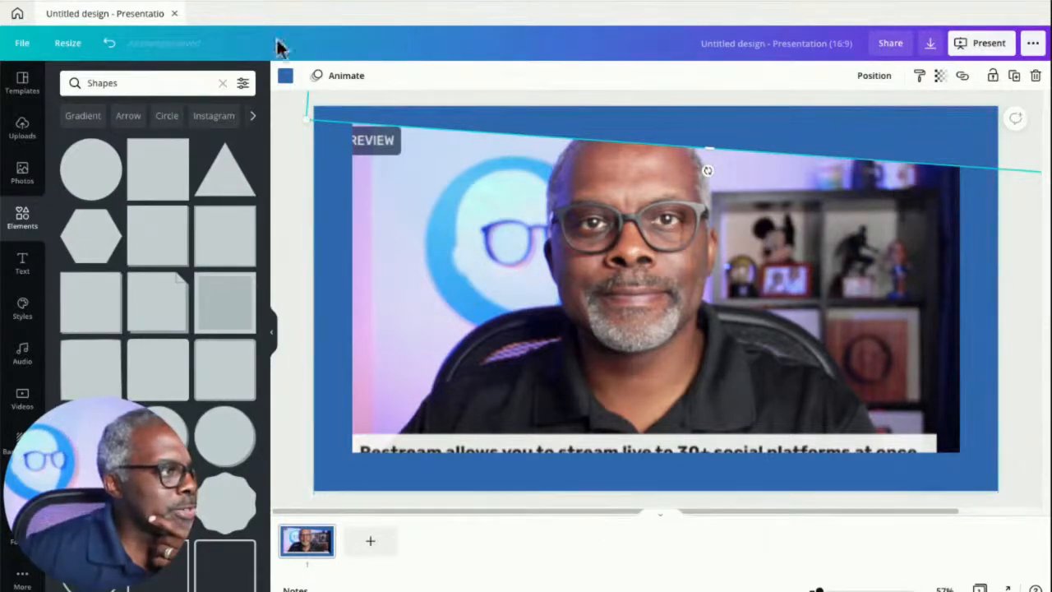
{"action": "left_click", "coordinate": [285, 76]}
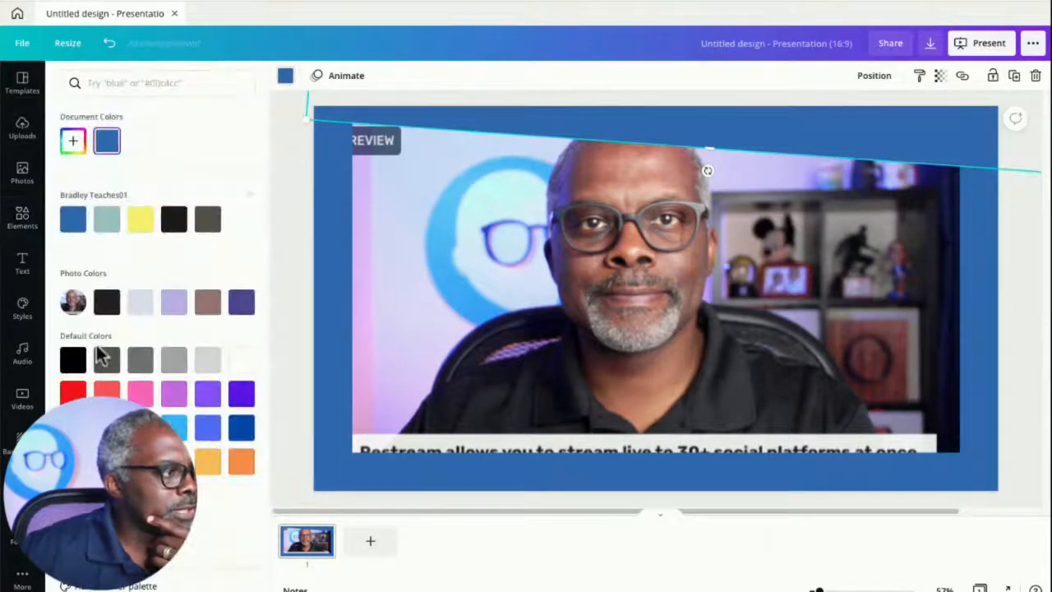
{"action": "left_click", "coordinate": [73, 392]}
- Narrow the left edge bar to a thinner strip
{"action": "left_click", "coordinate": [316, 220]}
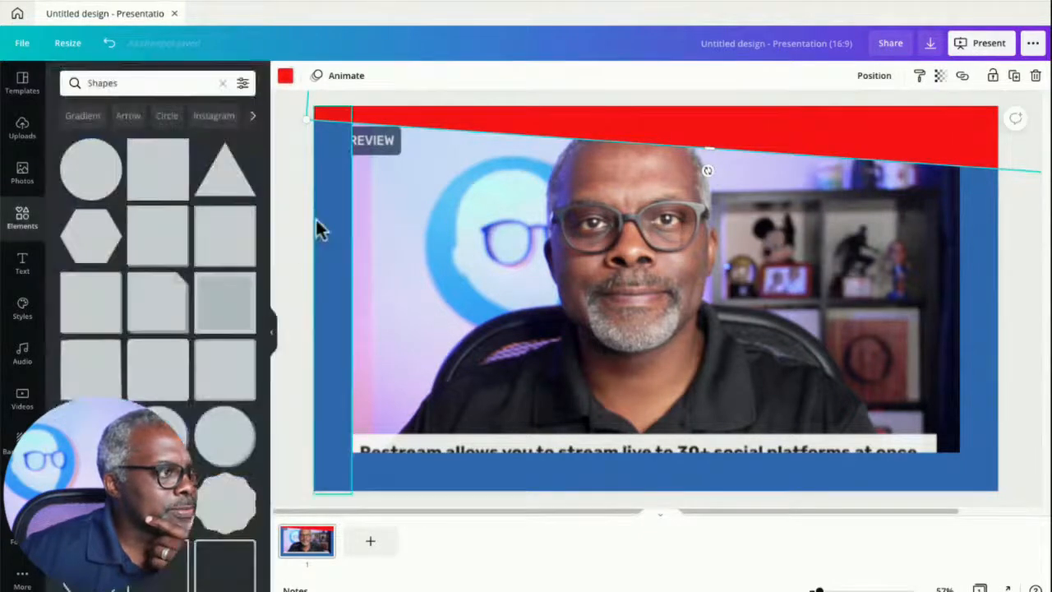
{"action": "left_click_drag", "start_coordinate": [355, 296], "coordinate": [333, 302]}
{"action": "left_click_drag", "start_coordinate": [336, 301], "coordinate": [333, 301]}
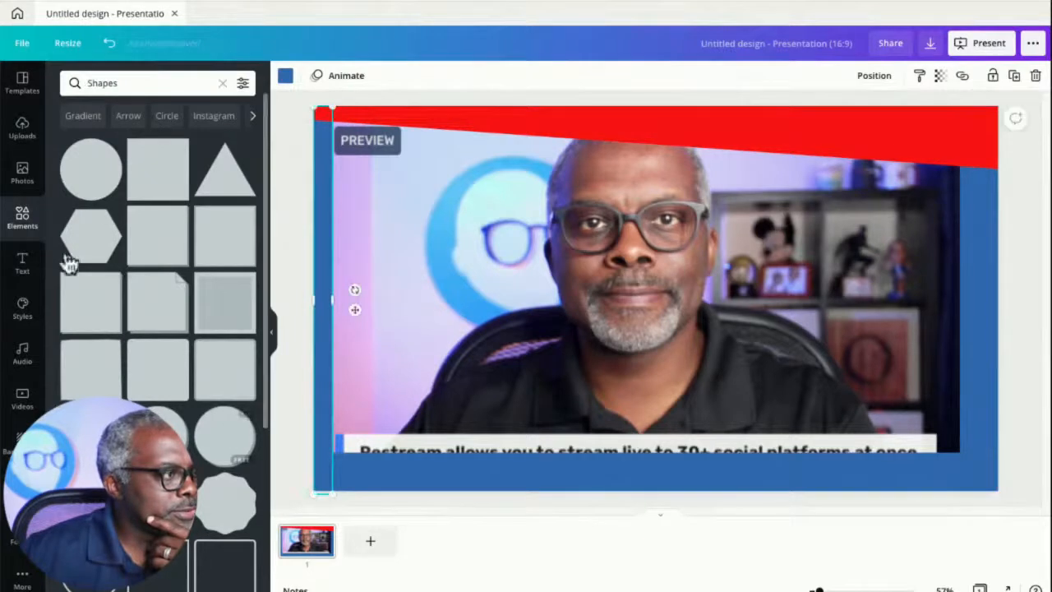
- Heighten the bottom bar, tilt it so it rises to the right, and colour it green
{"action": "left_click", "coordinate": [433, 483]}
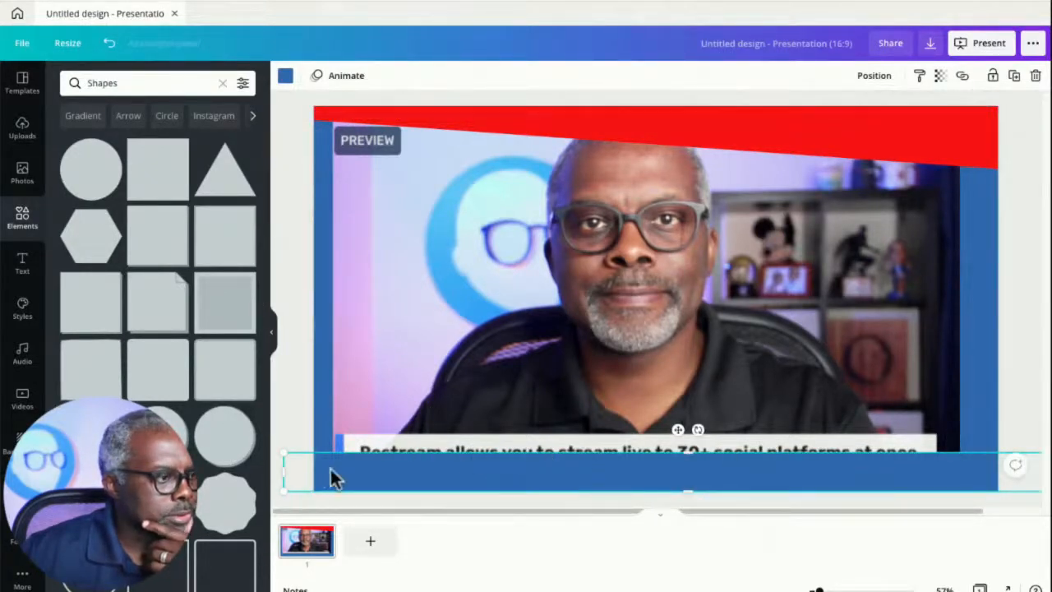
{"action": "left_click_drag", "start_coordinate": [700, 430], "coordinate": [695, 384]}
{"action": "left_click_drag", "start_coordinate": [690, 491], "coordinate": [359, 479]}
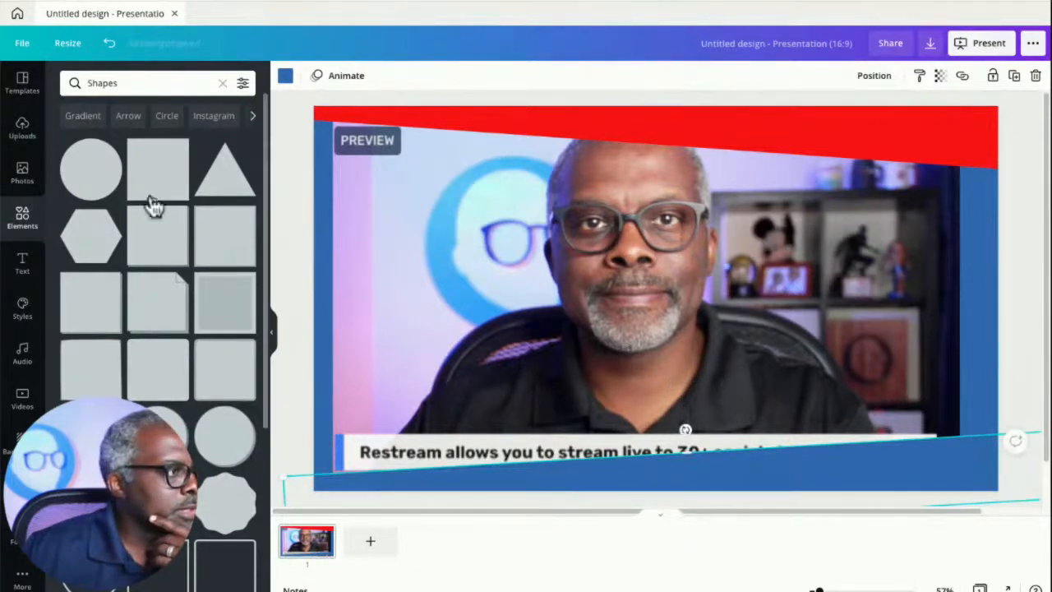
{"action": "left_click", "coordinate": [285, 75]}
{"action": "left_click", "coordinate": [106, 461]}
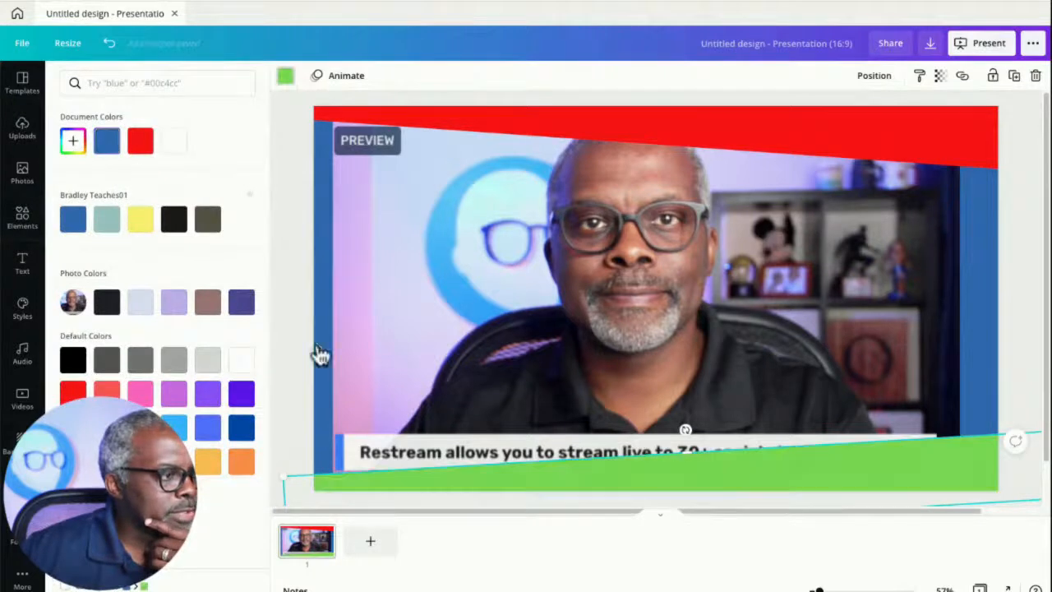
- Narrow the right edge bar to a thin strip and colour it light blue
{"action": "left_click", "coordinate": [285, 327]}
{"action": "left_click", "coordinate": [971, 312]}
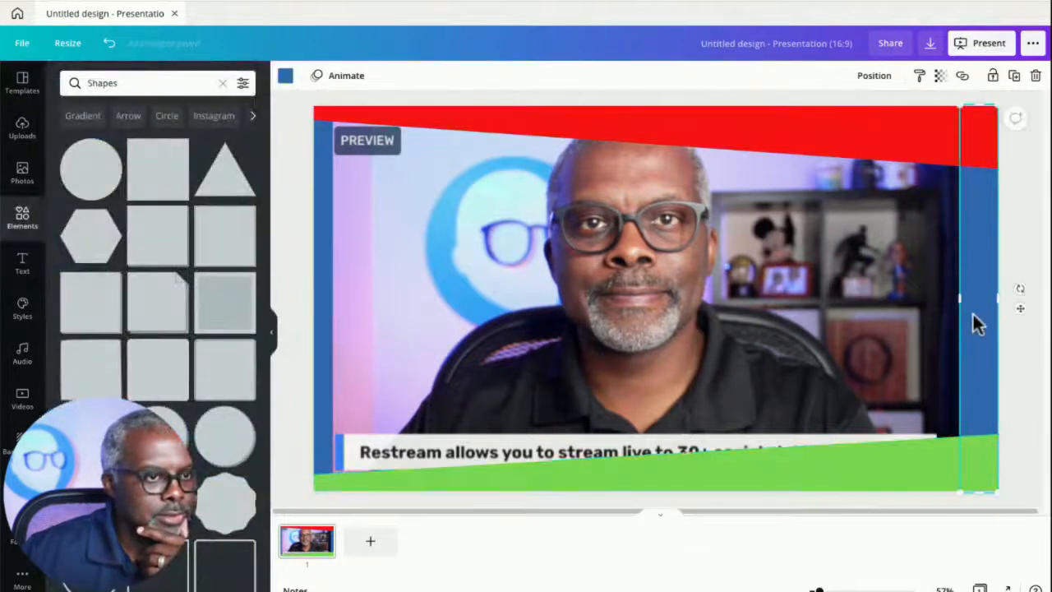
{"action": "left_click_drag", "start_coordinate": [960, 299], "coordinate": [978, 294]}
{"action": "left_click", "coordinate": [285, 77]}
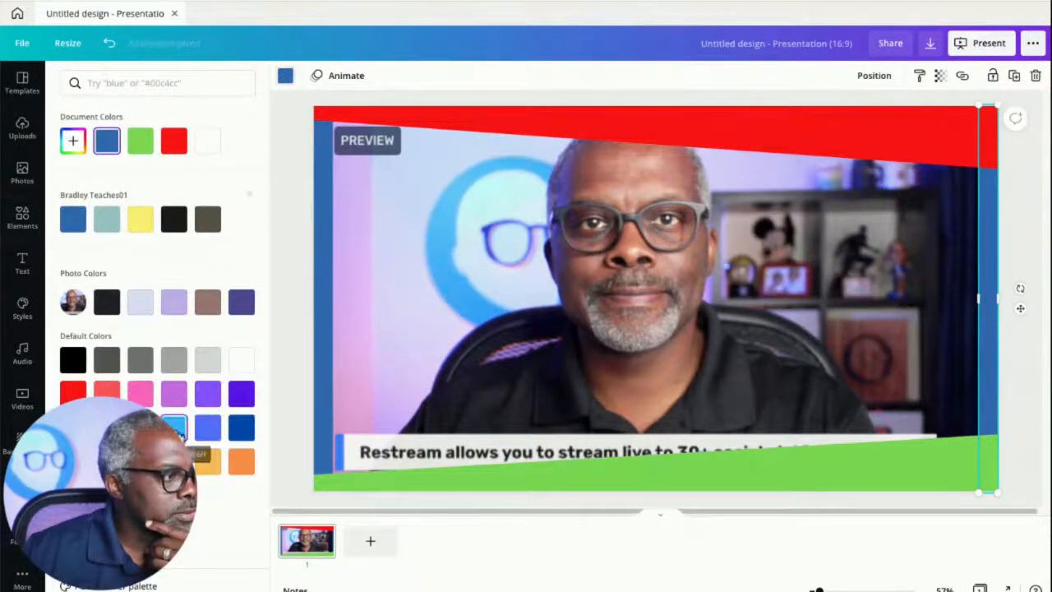
{"action": "left_click", "coordinate": [175, 427]}
{"action": "left_click", "coordinate": [284, 233]}
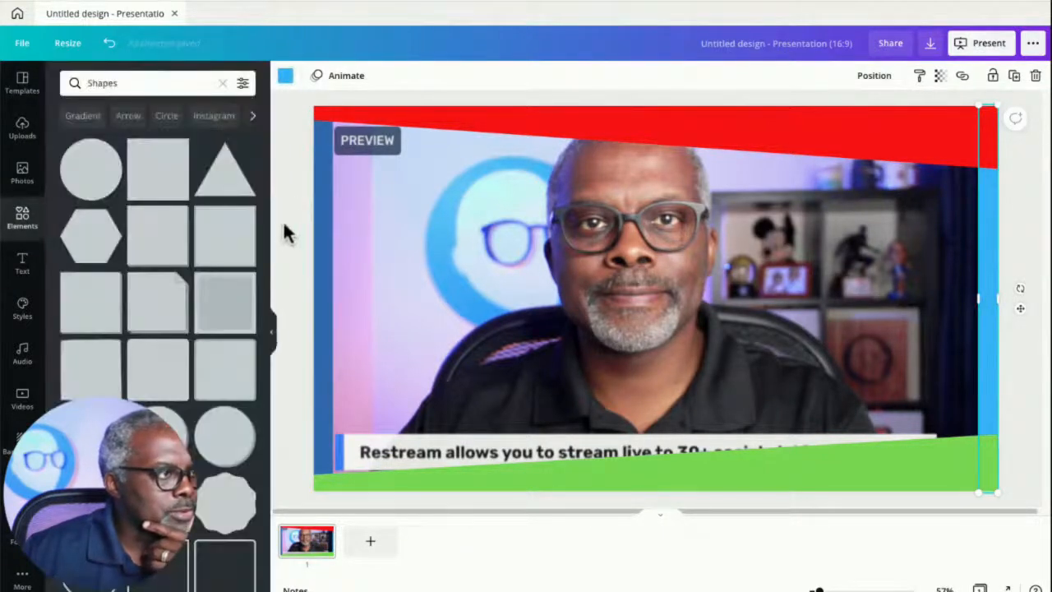
- Unlock the video preview screenshot and delete it from the slide
{"action": "left_click", "coordinate": [648, 282]}
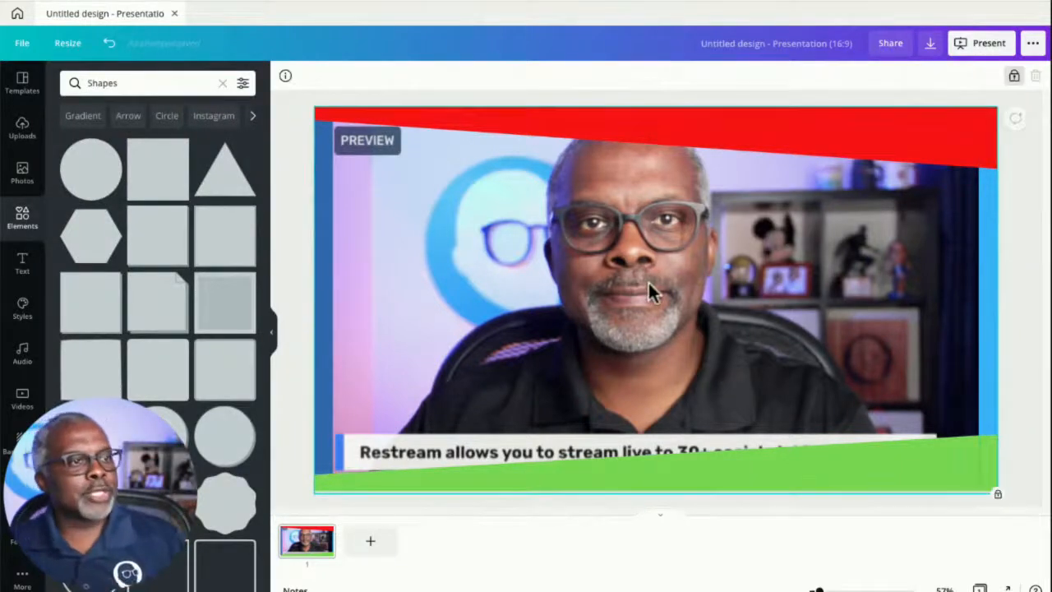
{"action": "left_click", "coordinate": [1013, 76]}
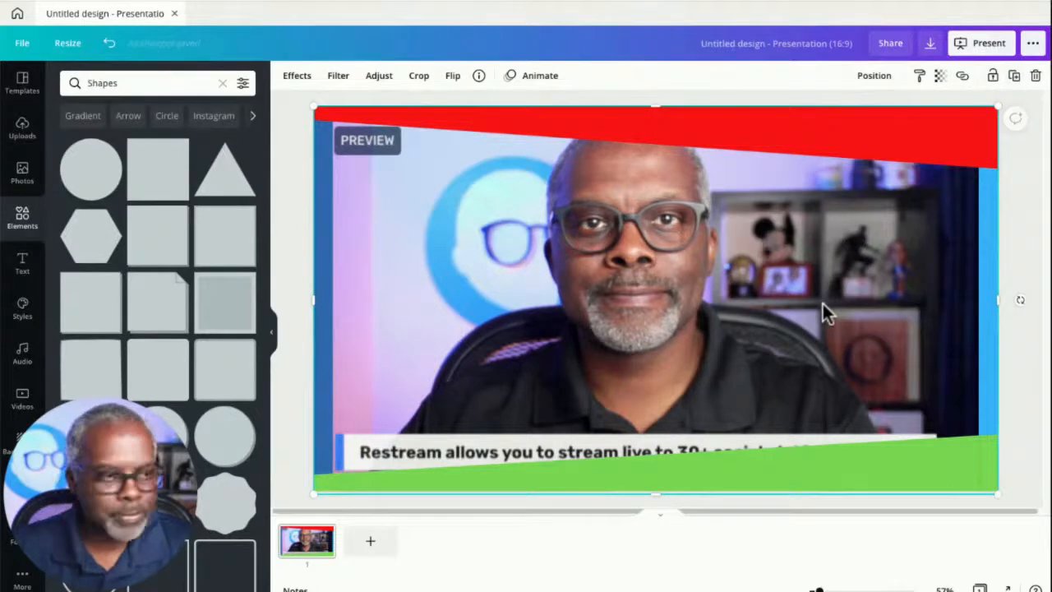
{"action": "key", "text": "Delete"}
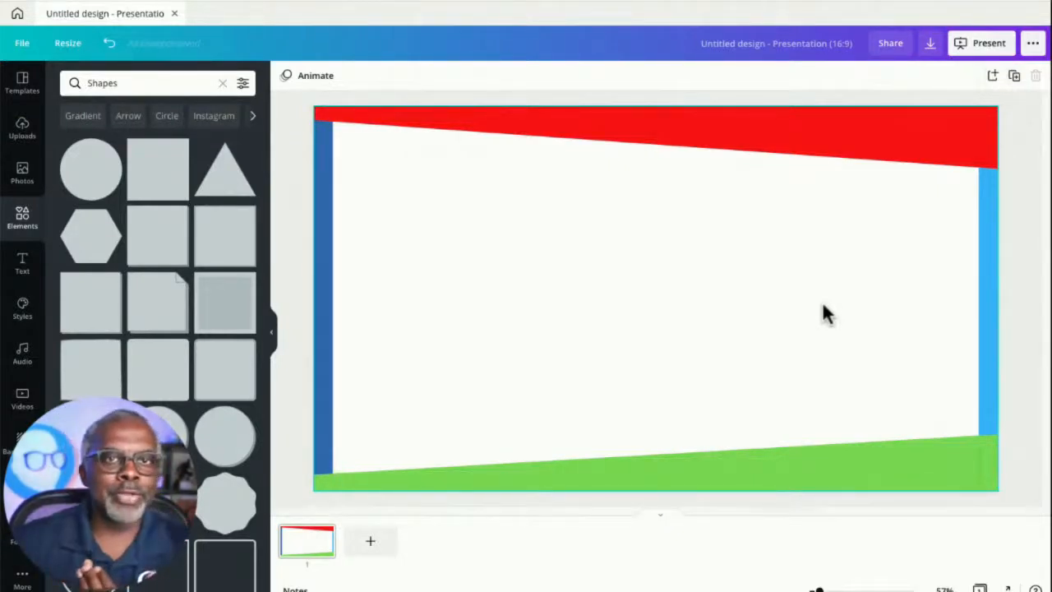
- Fill the slide background with black from the brand palette
{"action": "left_click", "coordinate": [535, 326]}
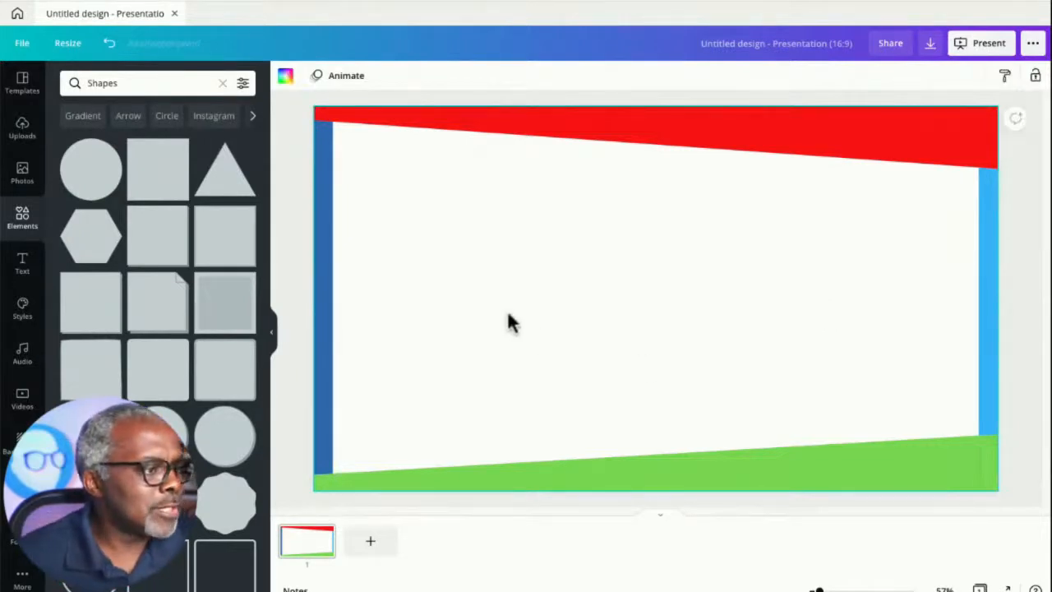
{"action": "left_click", "coordinate": [284, 123]}
{"action": "left_click", "coordinate": [417, 286]}
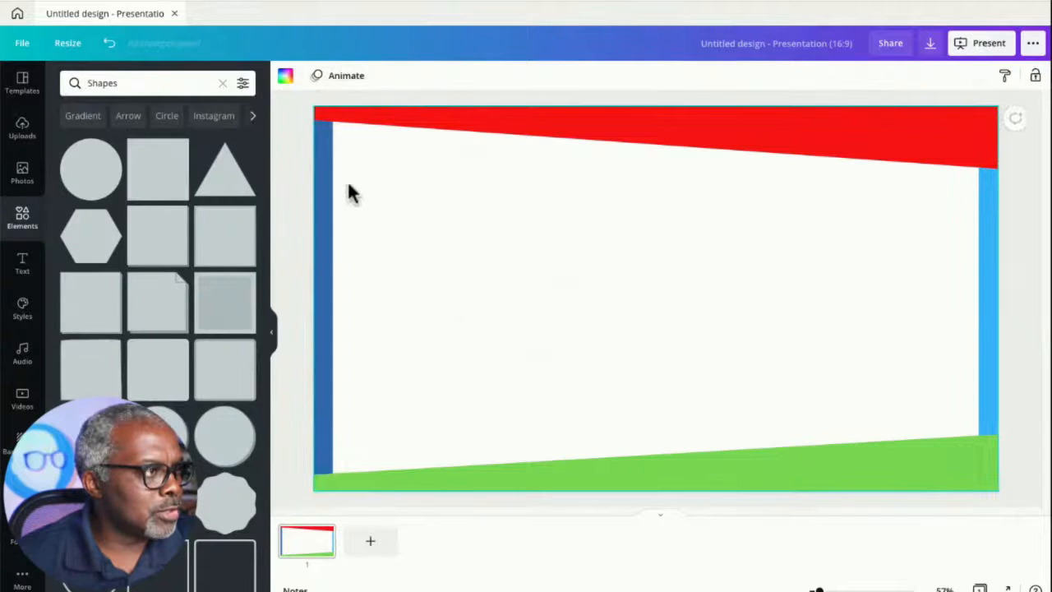
{"action": "left_click", "coordinate": [286, 76]}
{"action": "left_click", "coordinate": [175, 220]}
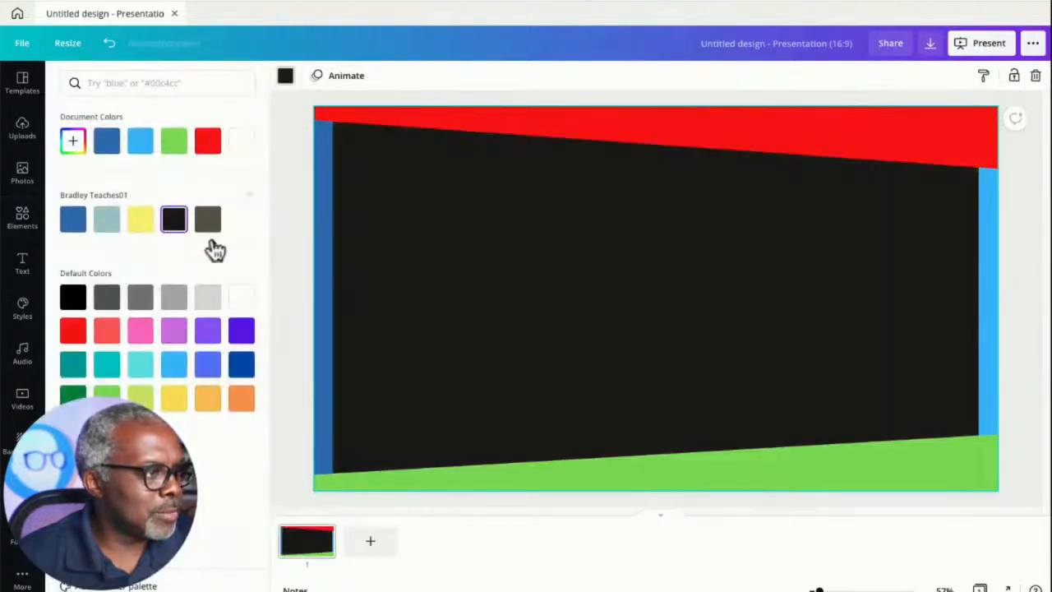
{"action": "left_click", "coordinate": [290, 233]}
{"action": "left_click", "coordinate": [290, 233]}
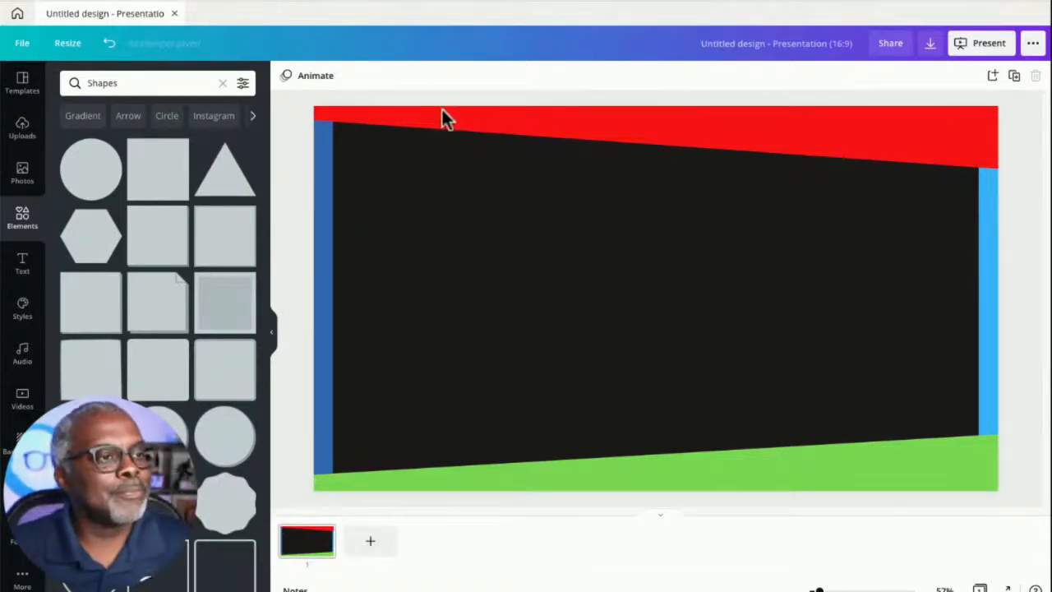
- Download the slide as a JPG with the quality slider at maximum
{"action": "left_click", "coordinate": [925, 45]}
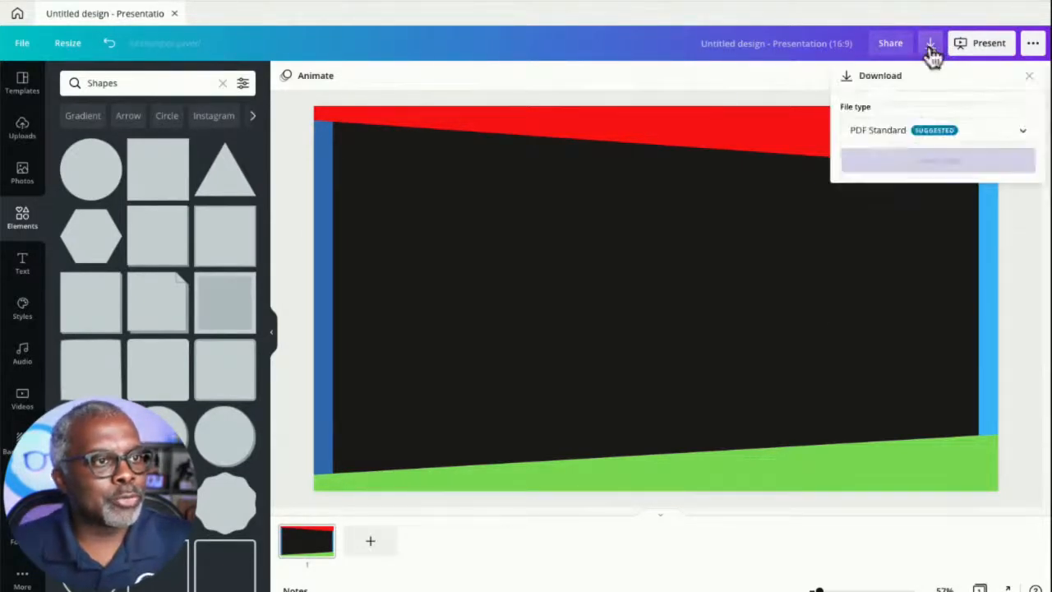
{"action": "left_click", "coordinate": [1025, 137]}
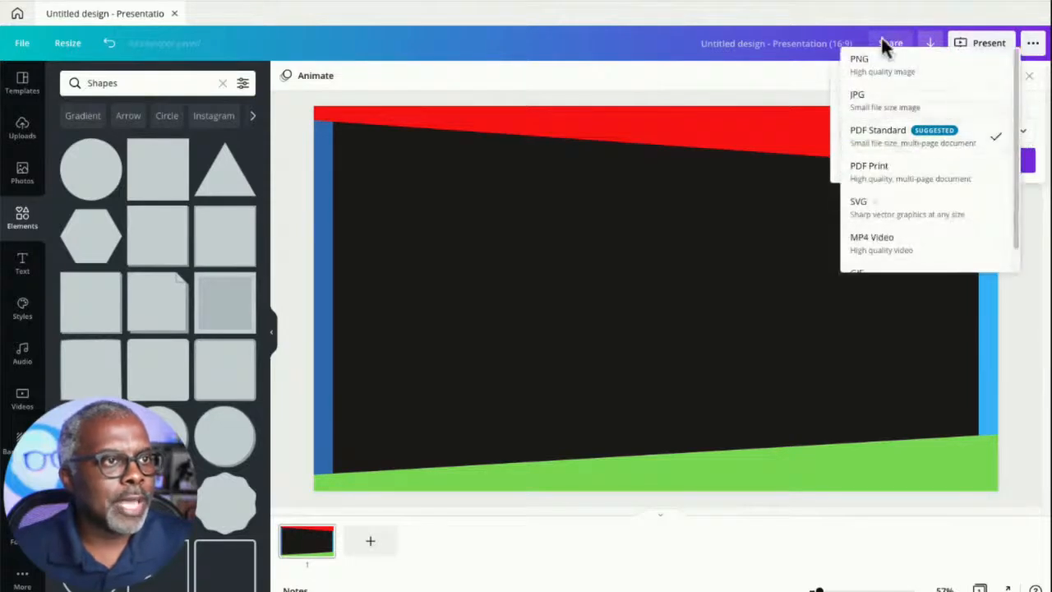
{"action": "left_click", "coordinate": [867, 113]}
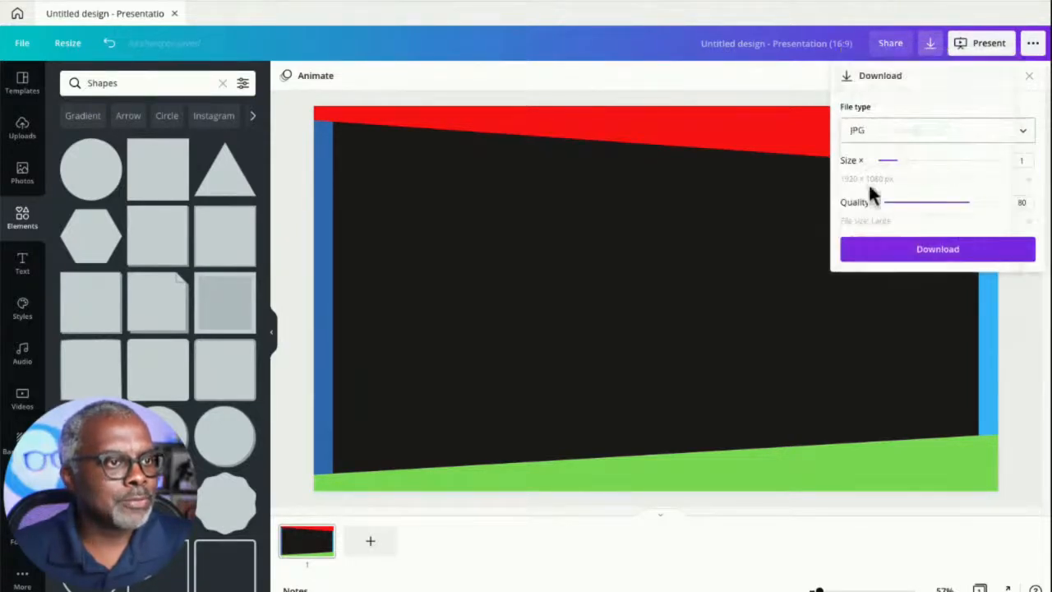
{"action": "left_click_drag", "start_coordinate": [970, 203], "coordinate": [1037, 211]}
{"action": "left_click", "coordinate": [955, 252]}
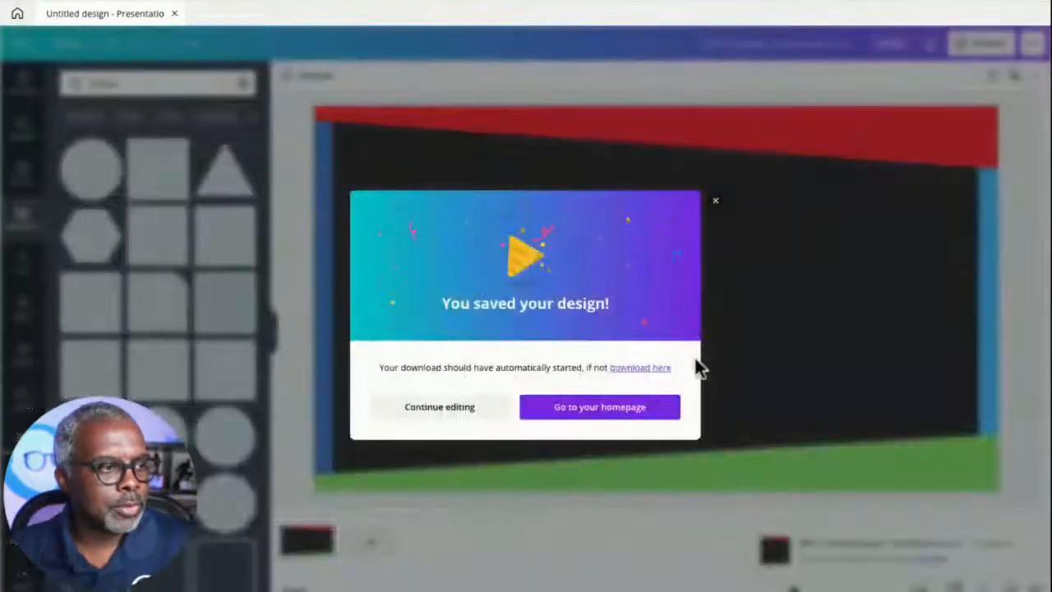
- Save the download as Untitled design.jpg in Downloads and close the confirmation
{"action": "left_click", "coordinate": [643, 370]}
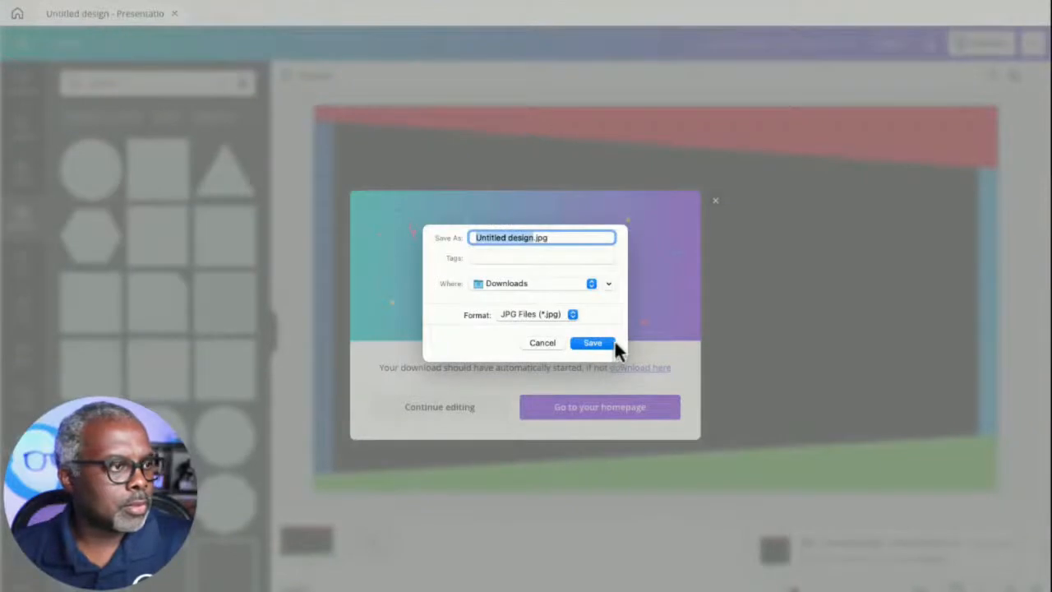
{"action": "left_click", "coordinate": [593, 342]}
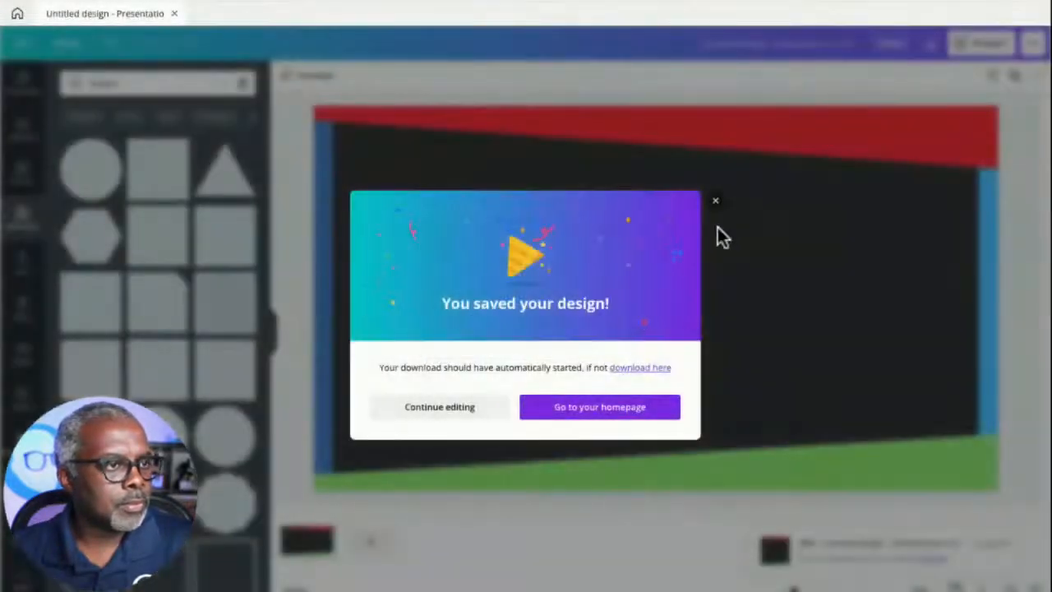
{"action": "left_click", "coordinate": [713, 200]}
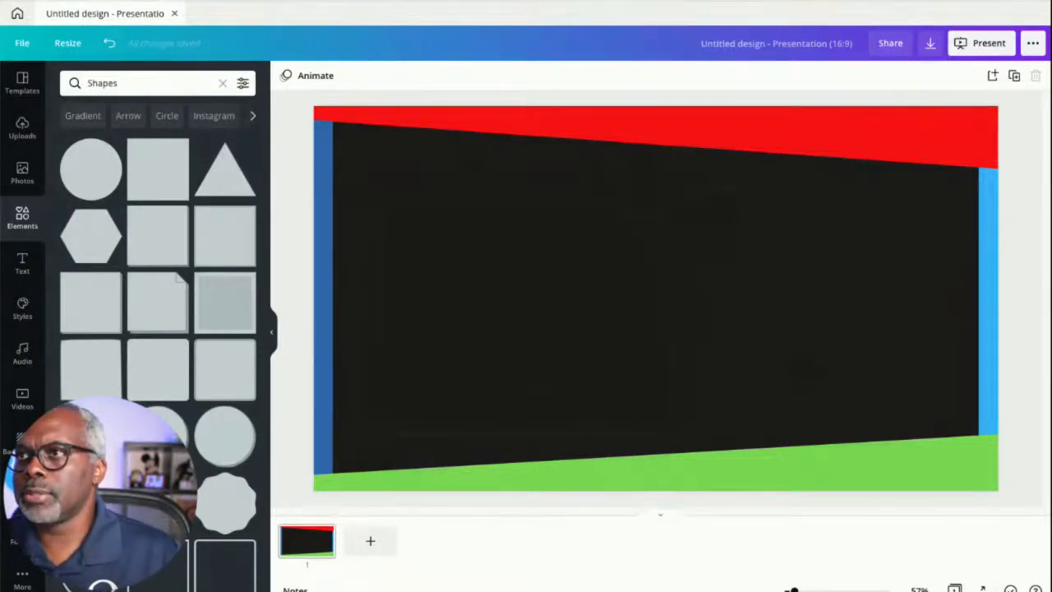
- Switch to Photopea in the browser and open the downloaded JPG in it
{"action": "left_click_drag", "start_coordinate": [1037, 329], "coordinate": [330, 1]}
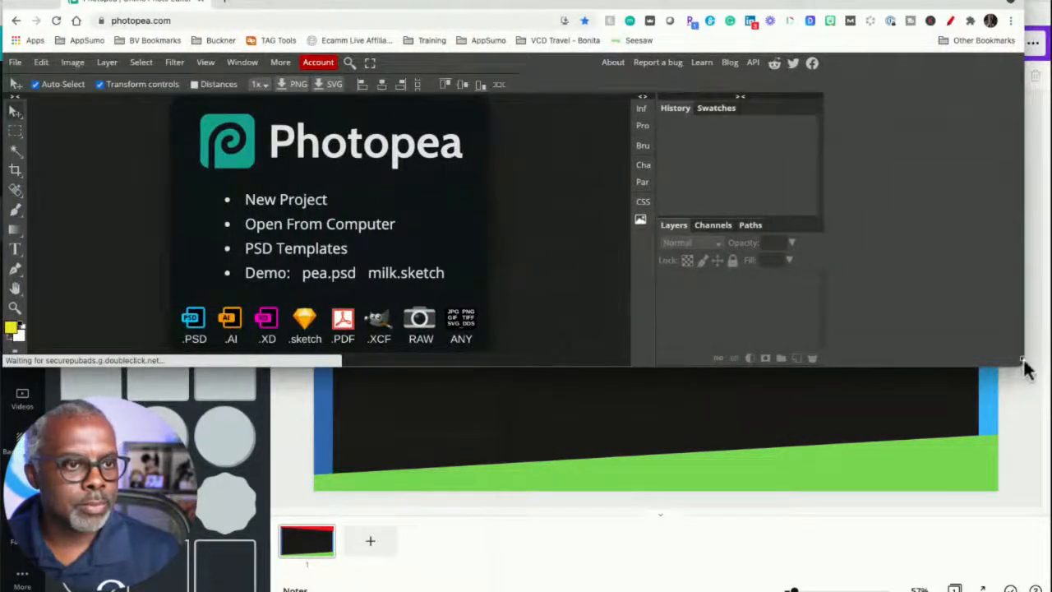
{"action": "left_click_drag", "start_coordinate": [1023, 369], "coordinate": [1042, 589]}
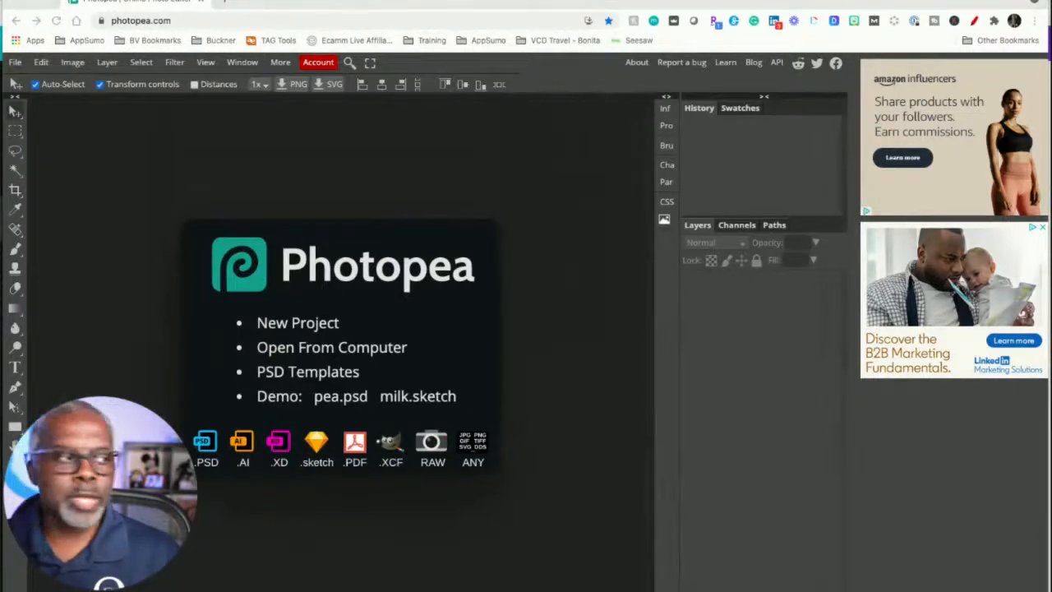
{"action": "left_click_drag", "start_coordinate": [1050, 263], "coordinate": [324, 327]}
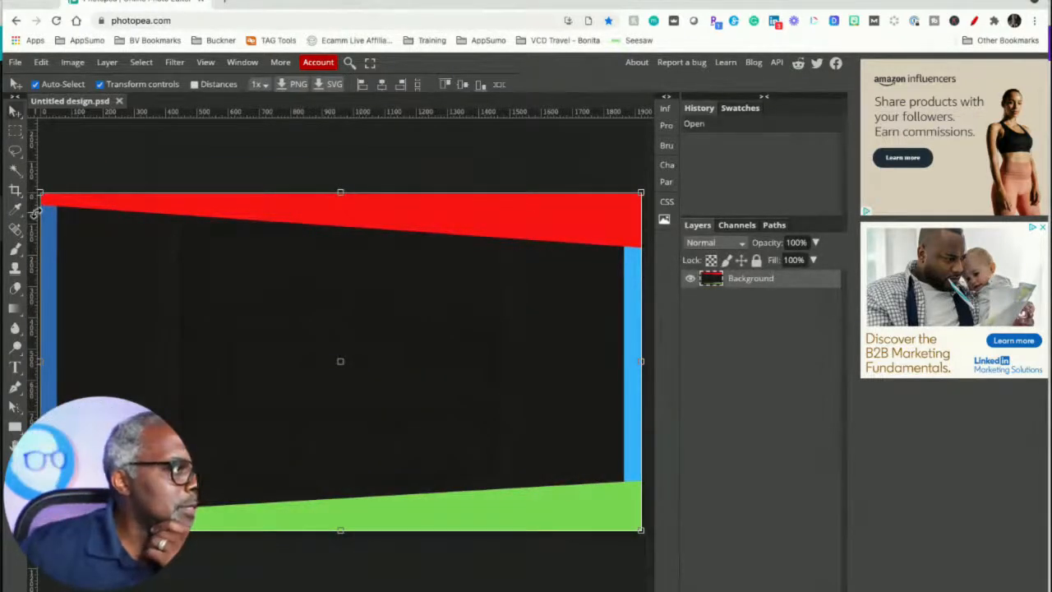
- Select the black centre with the Magic Wand and delete it to make it transparent
{"action": "left_click", "coordinate": [15, 173]}
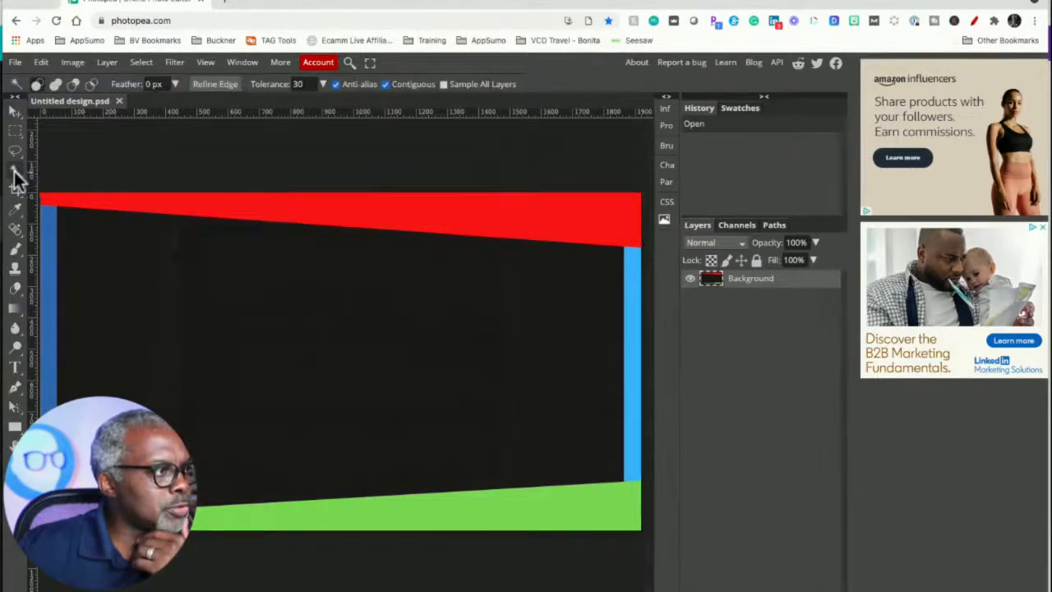
{"action": "left_click", "coordinate": [234, 285]}
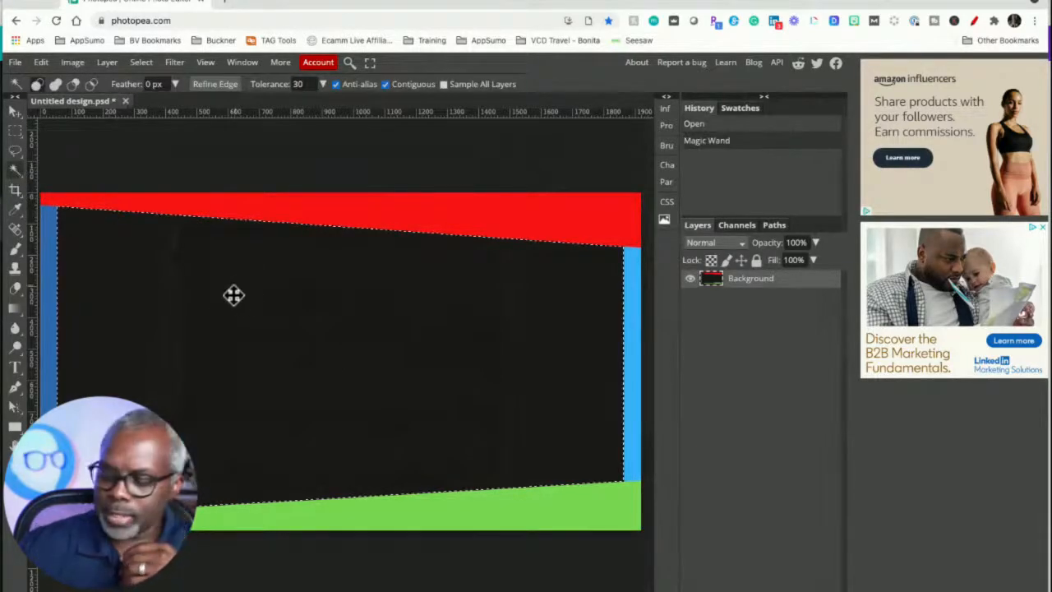
{"action": "key", "text": "Delete"}
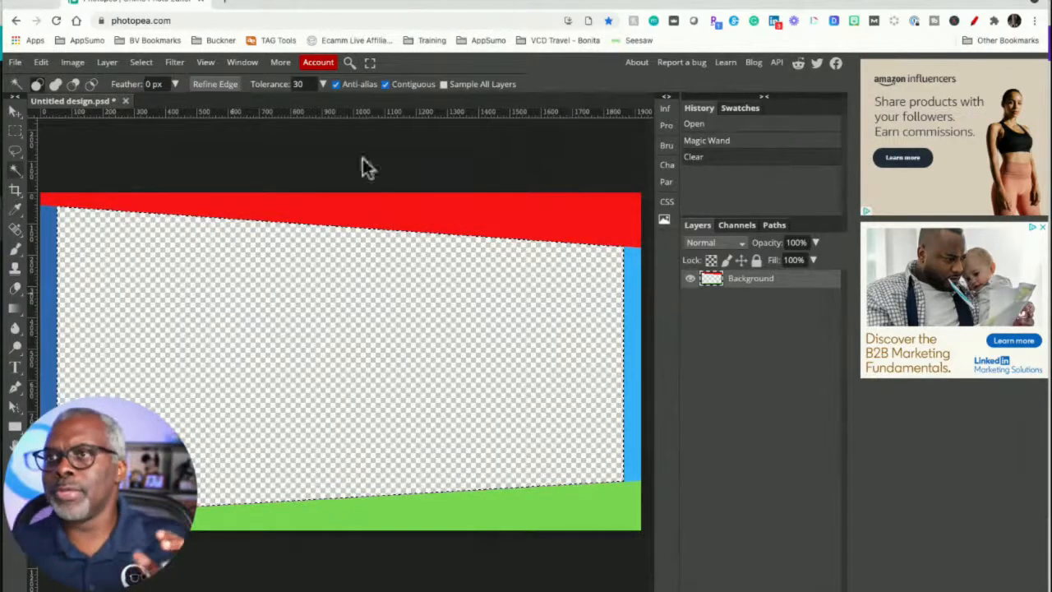
- Export the frame as a 1920 x 1080 PNG
{"action": "left_click", "coordinate": [252, 160]}
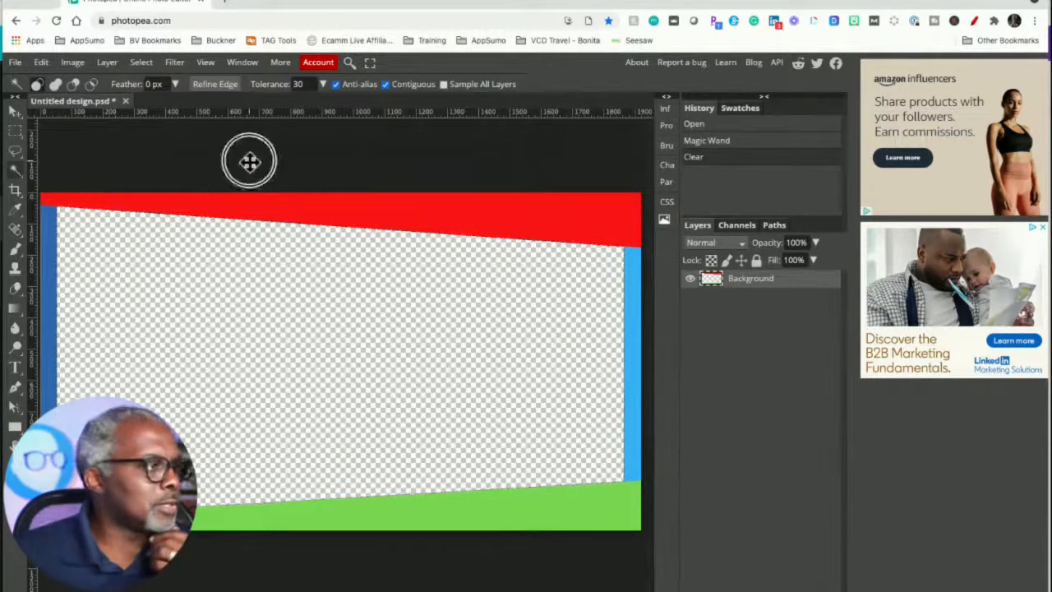
{"action": "left_click", "coordinate": [15, 64]}
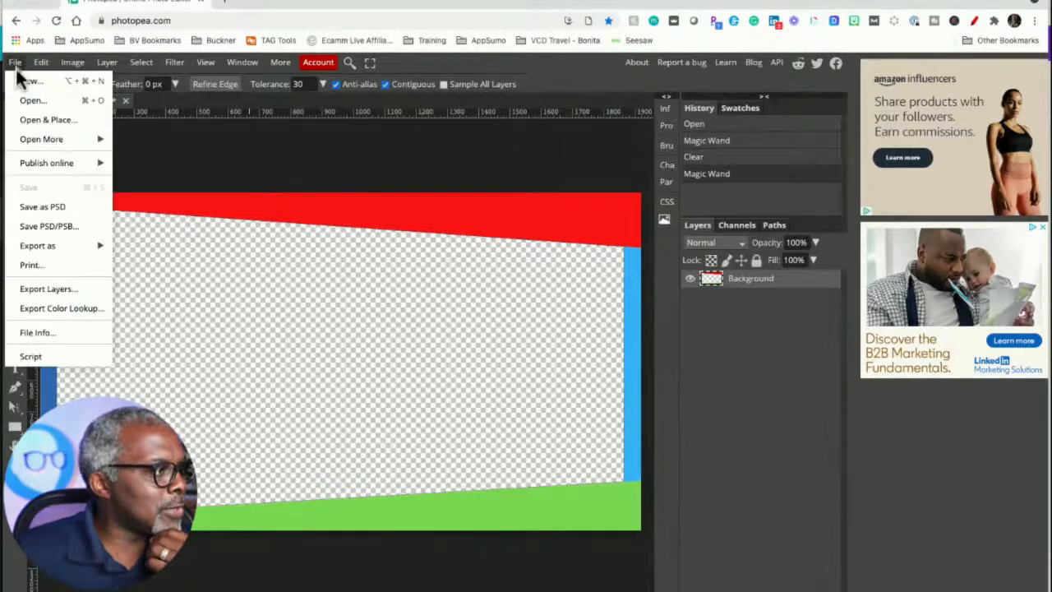
{"action": "mouse_move", "coordinate": [47, 253]}
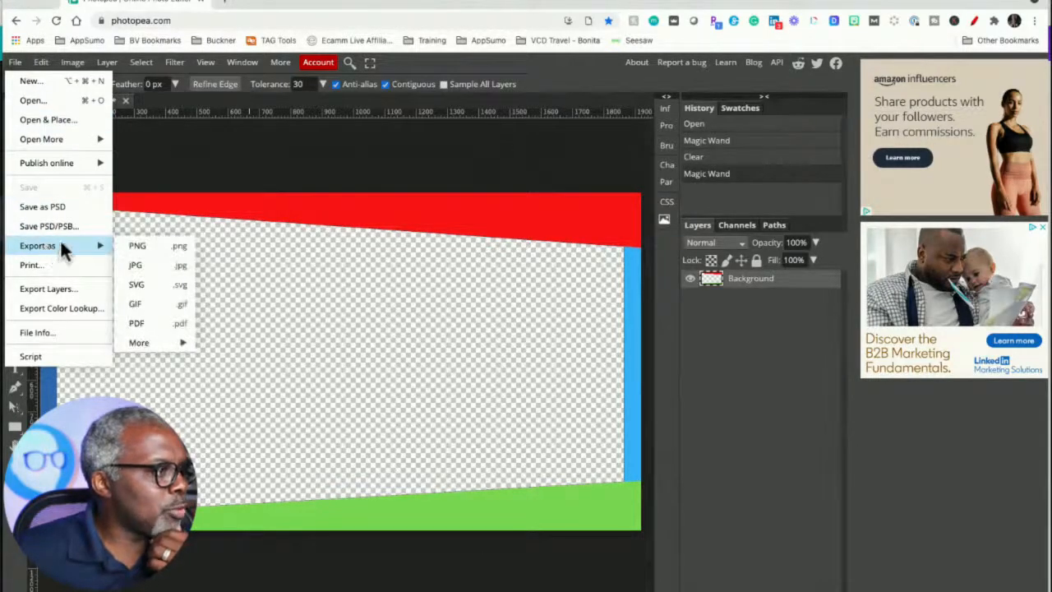
{"action": "left_click", "coordinate": [134, 246]}
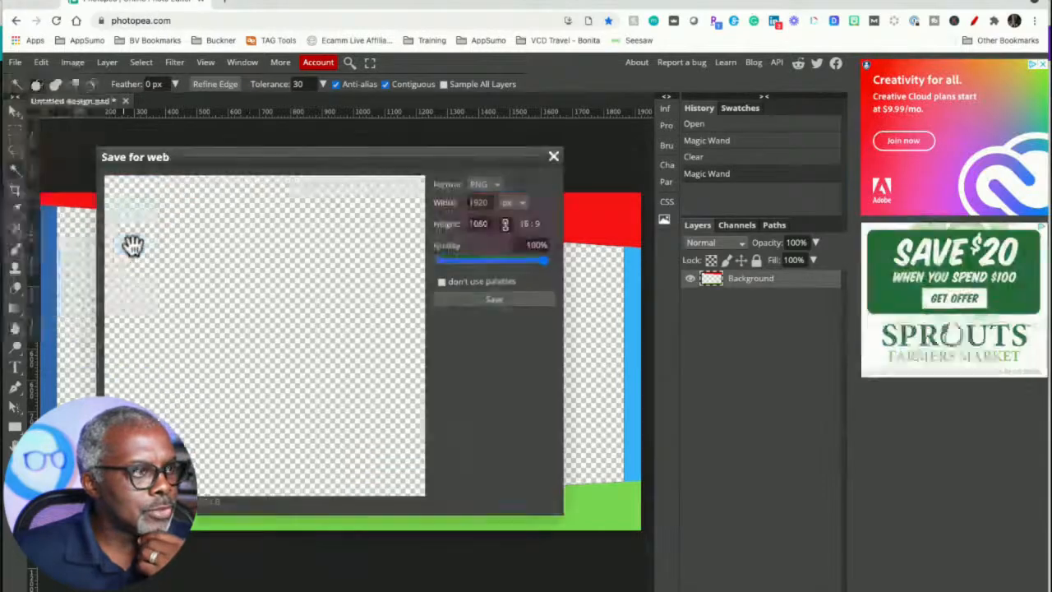
{"action": "left_click", "coordinate": [469, 301]}
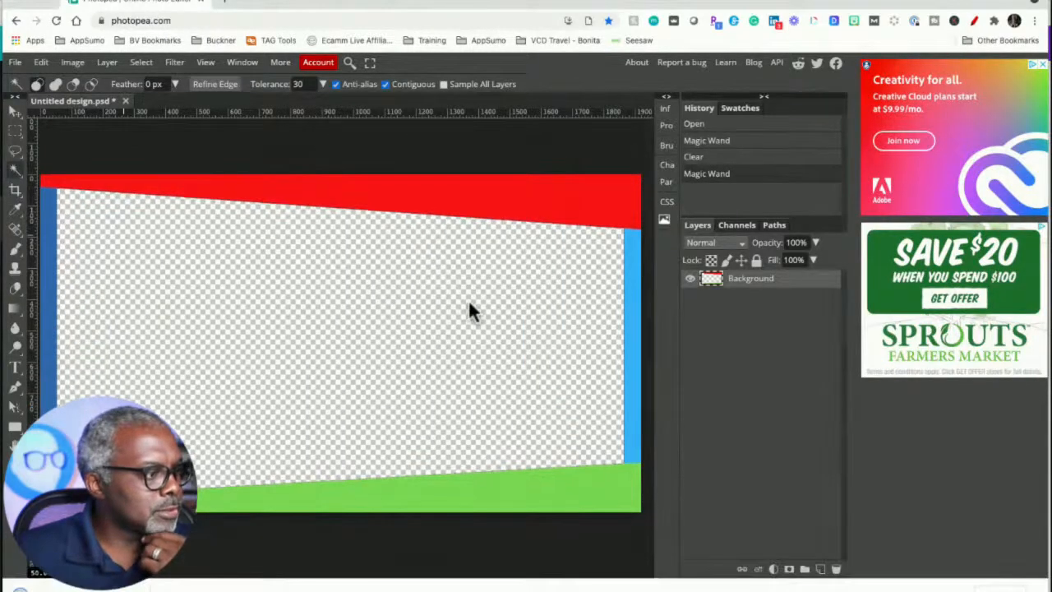
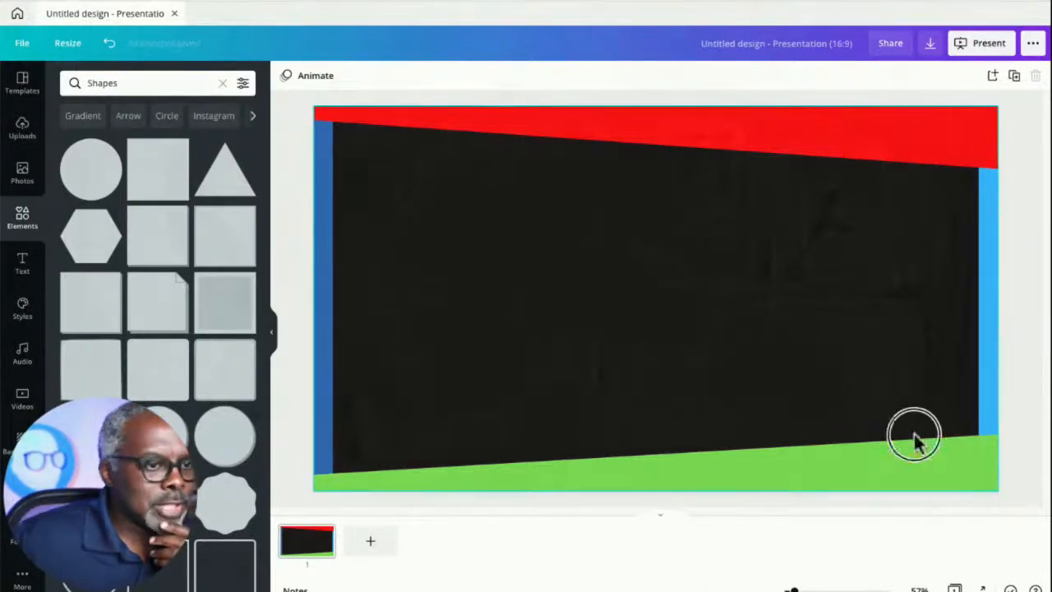
- Delete the green, light blue, red and dark blue frame shapes from the design
{"action": "left_click", "coordinate": [968, 470]}
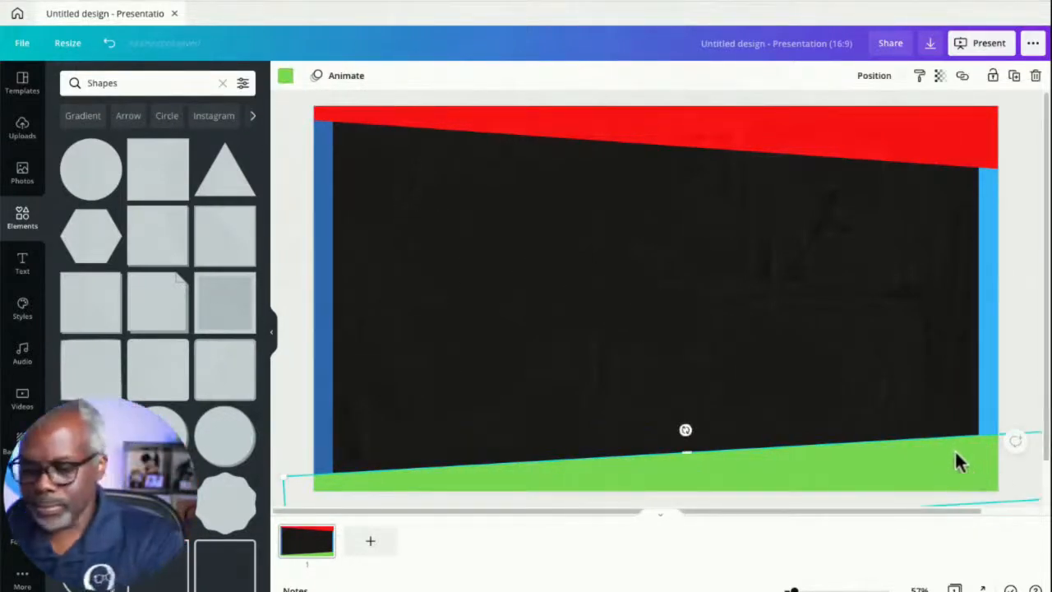
{"action": "key", "text": "Delete"}
{"action": "left_click", "coordinate": [984, 329]}
{"action": "key", "text": "Delete"}
{"action": "left_click", "coordinate": [910, 152]}
{"action": "key", "text": "Delete"}
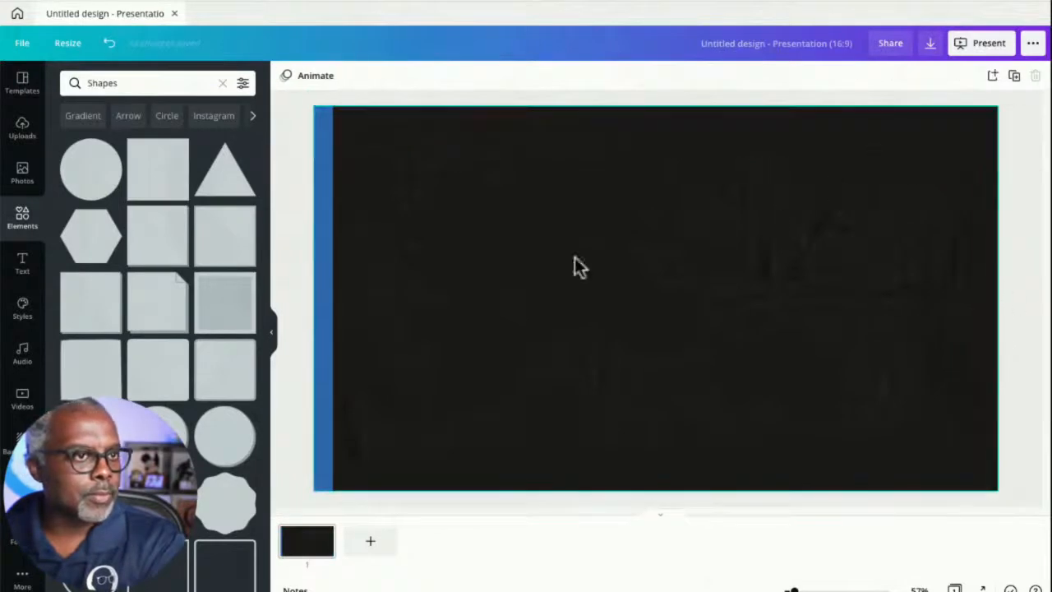
{"action": "left_click", "coordinate": [327, 283]}
{"action": "key", "text": "Delete"}
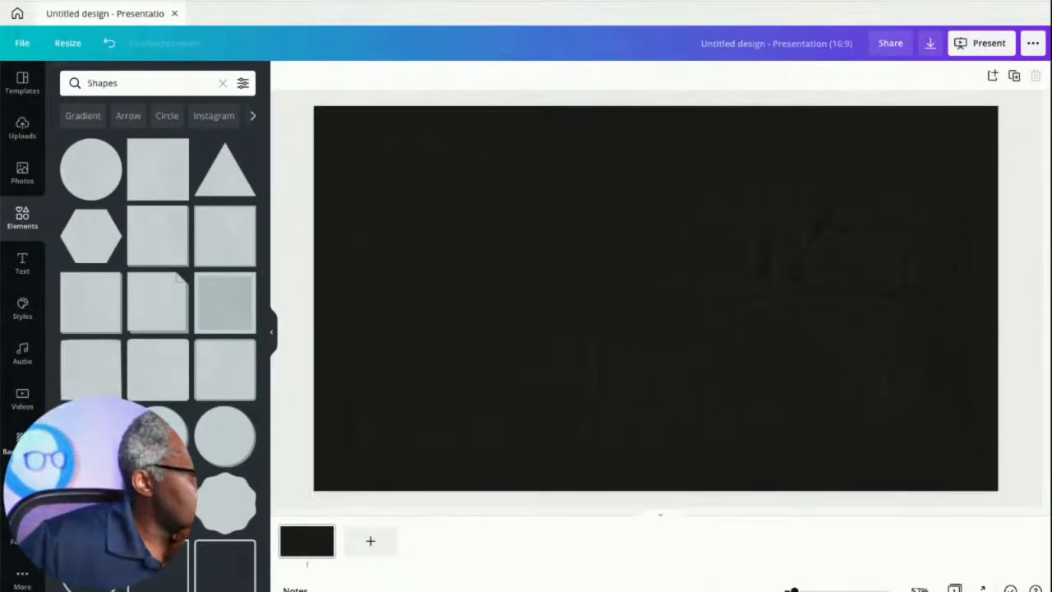
- Apply the mountain landscape photo as the page background
{"action": "left_click", "coordinate": [23, 442]}
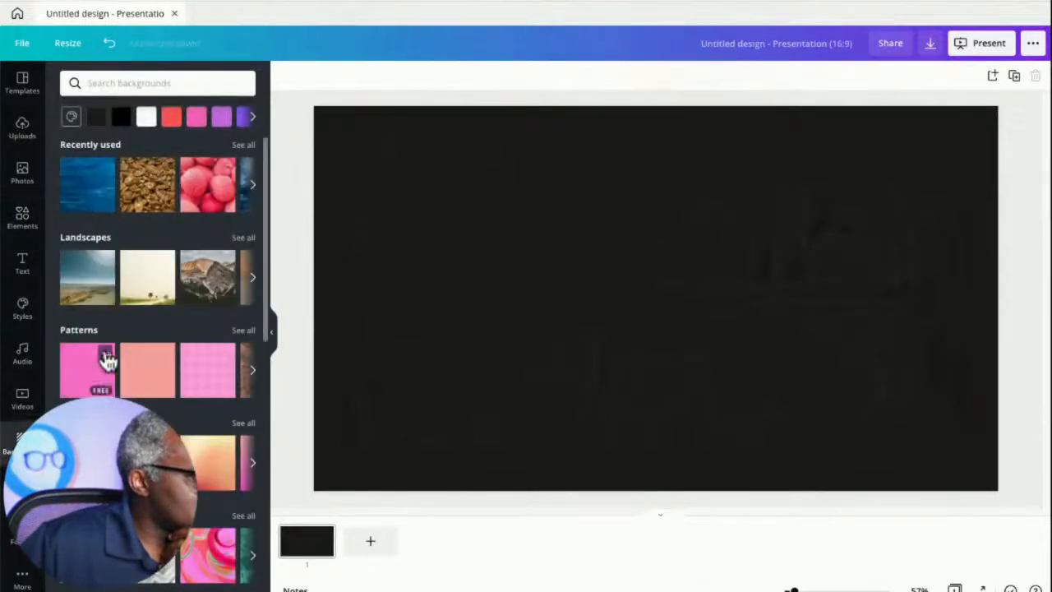
{"action": "left_click", "coordinate": [210, 285]}
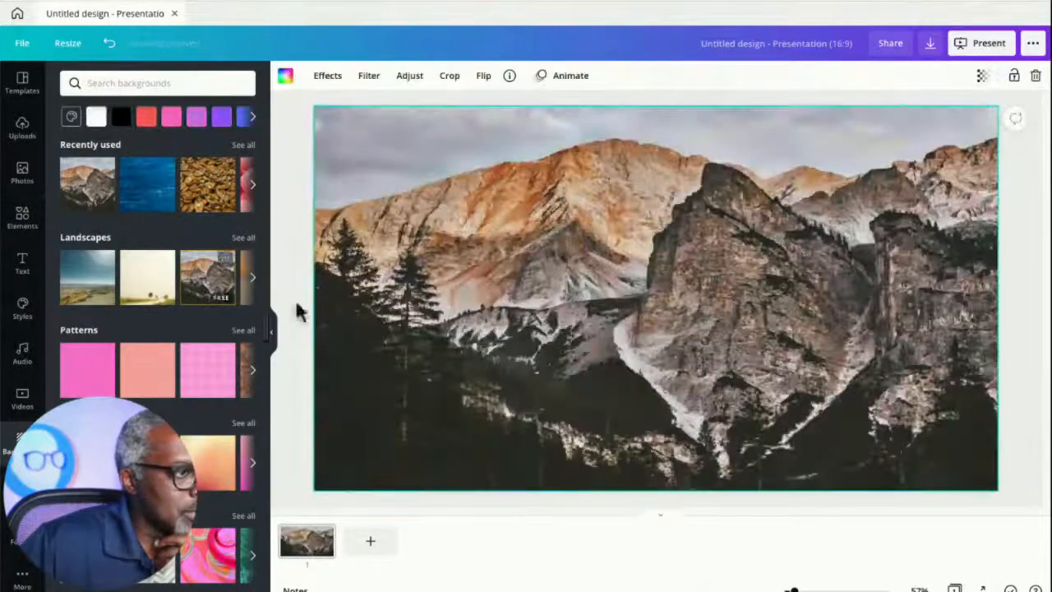
{"action": "left_click", "coordinate": [297, 171]}
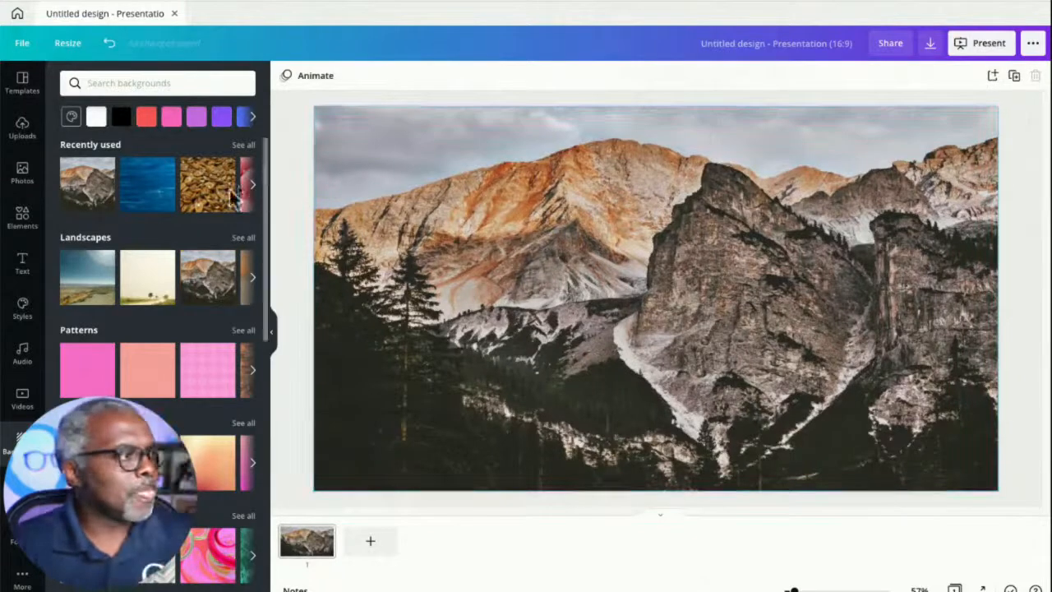
- Add a plain square shape to the page, removing the rounded square inserted by mistake
{"action": "left_click", "coordinate": [22, 217]}
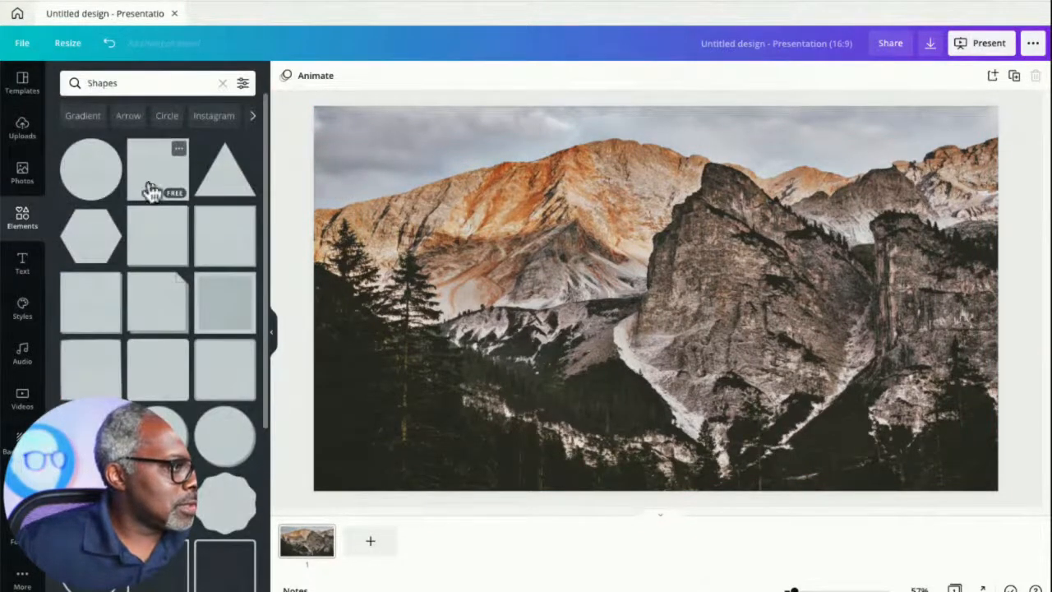
{"action": "left_click", "coordinate": [95, 429]}
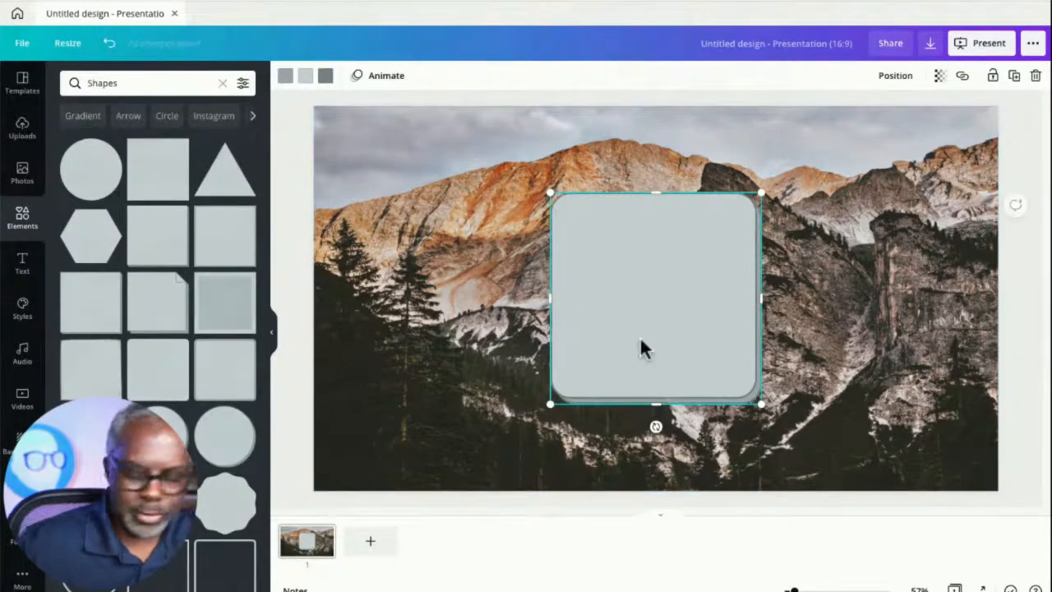
{"action": "key", "text": "Delete"}
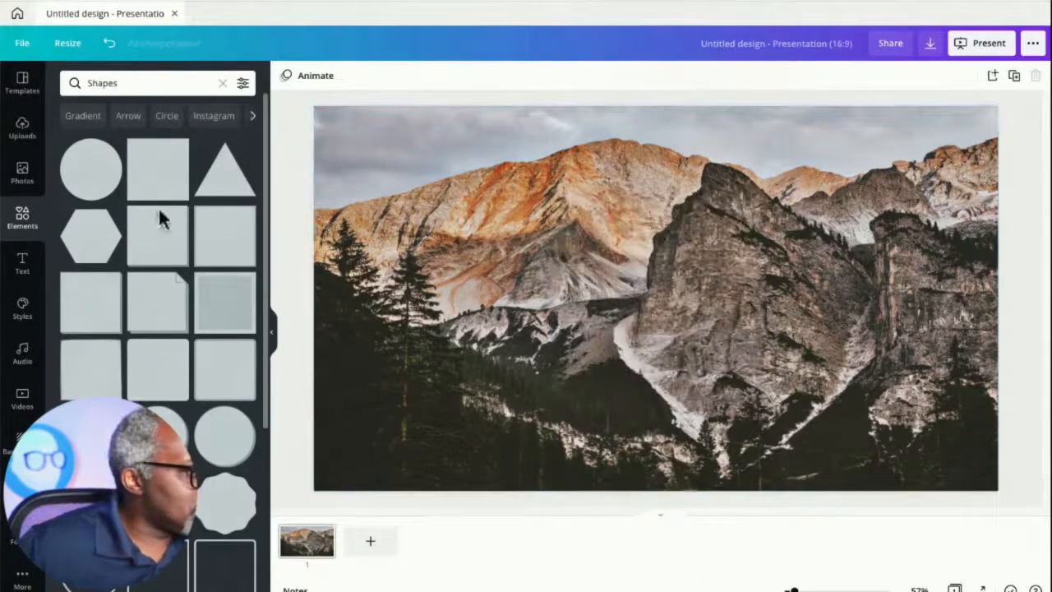
{"action": "left_click", "coordinate": [168, 370]}
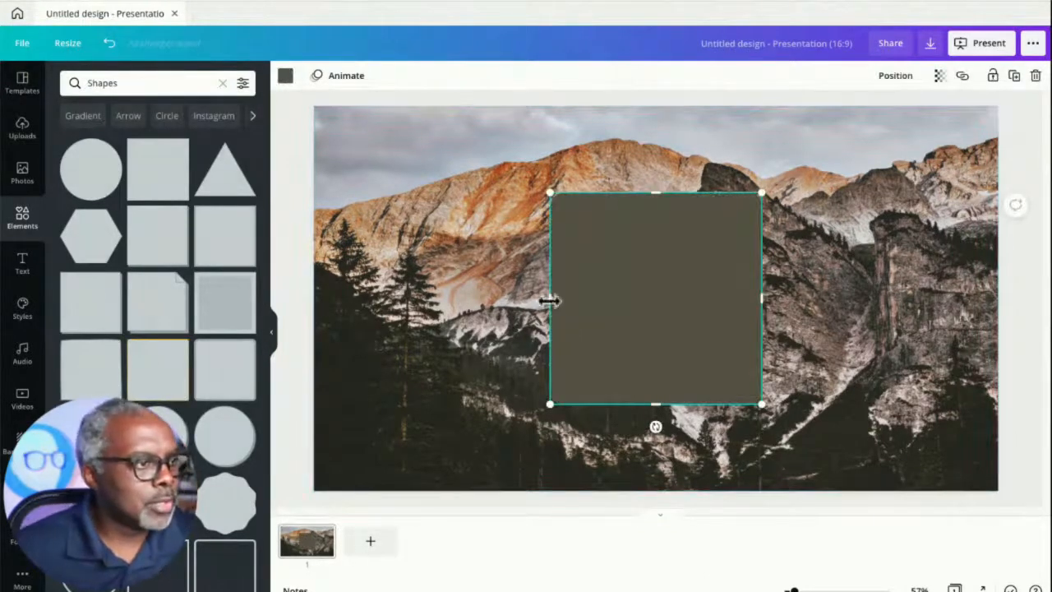
- Stretch the square into a large rectangle covering most of the page, leaving a margin of background around it
{"action": "left_click_drag", "start_coordinate": [549, 301], "coordinate": [354, 345]}
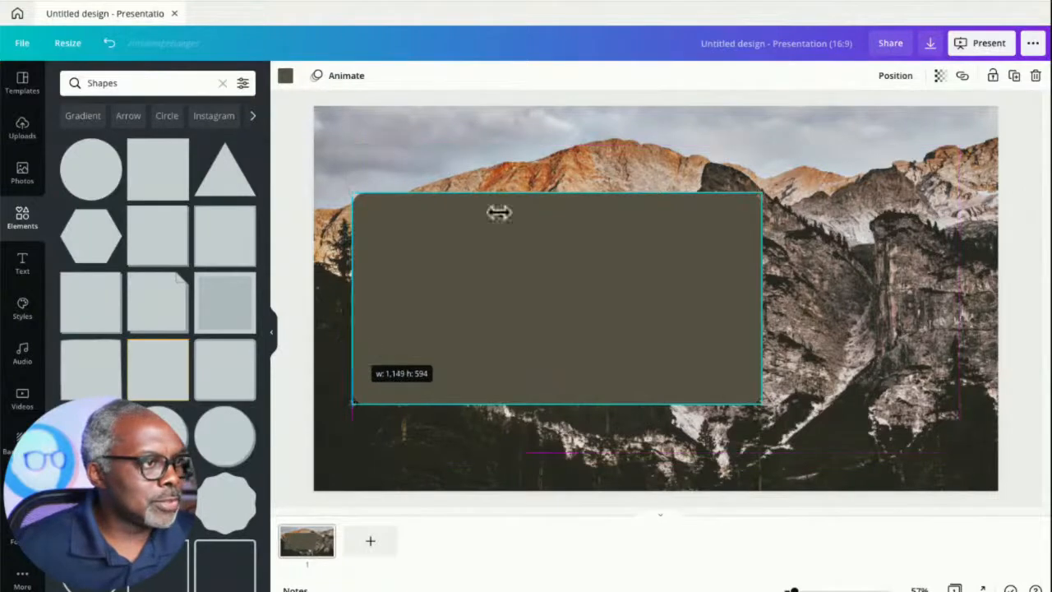
{"action": "left_click_drag", "start_coordinate": [557, 196], "coordinate": [560, 144]}
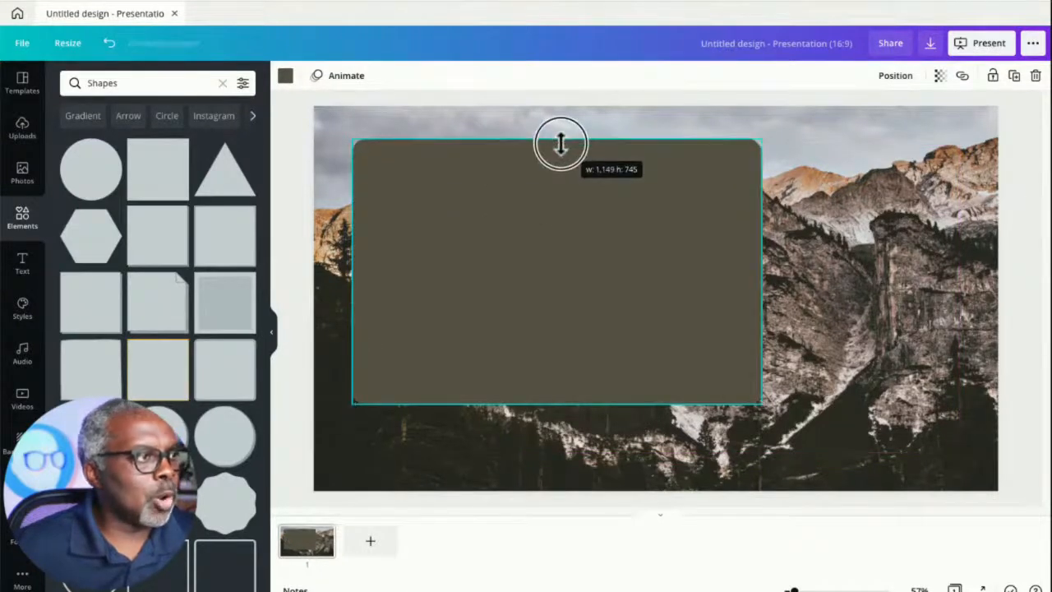
{"action": "left_click_drag", "start_coordinate": [762, 271], "coordinate": [958, 272]}
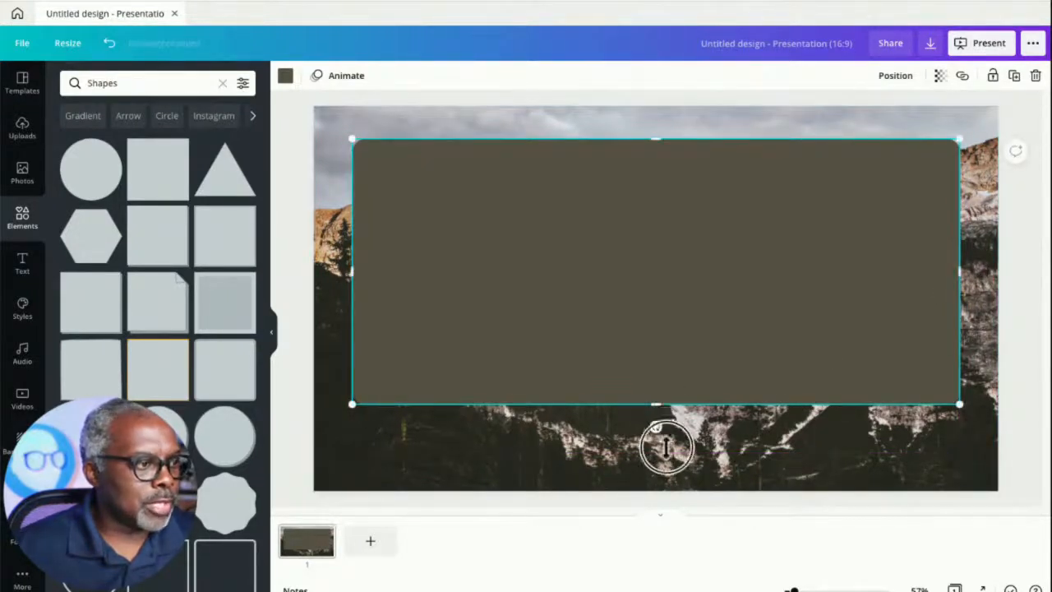
{"action": "left_click_drag", "start_coordinate": [666, 446], "coordinate": [667, 458]}
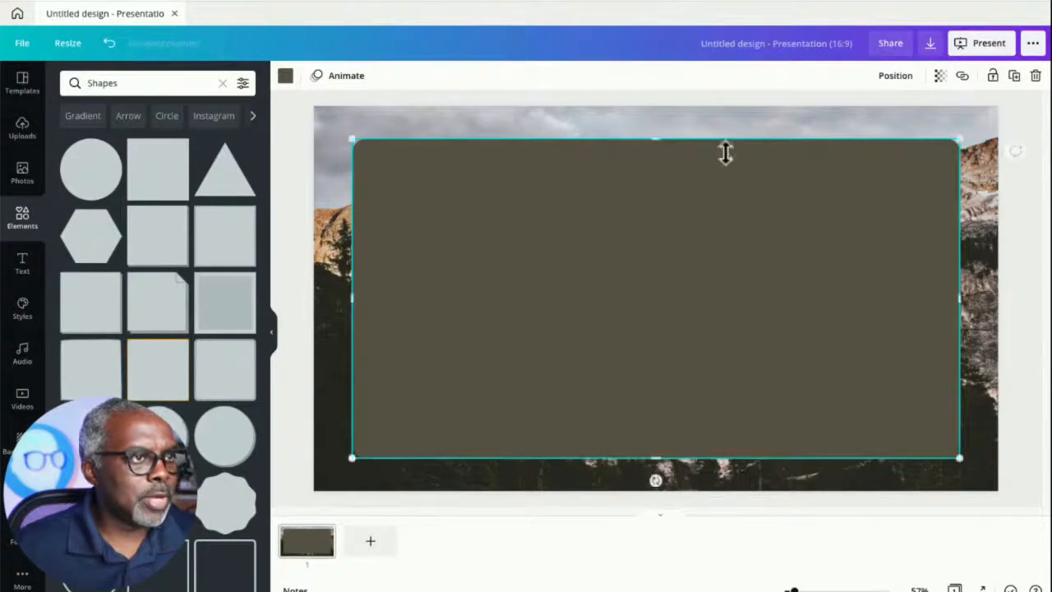
{"action": "left_click", "coordinate": [709, 97]}
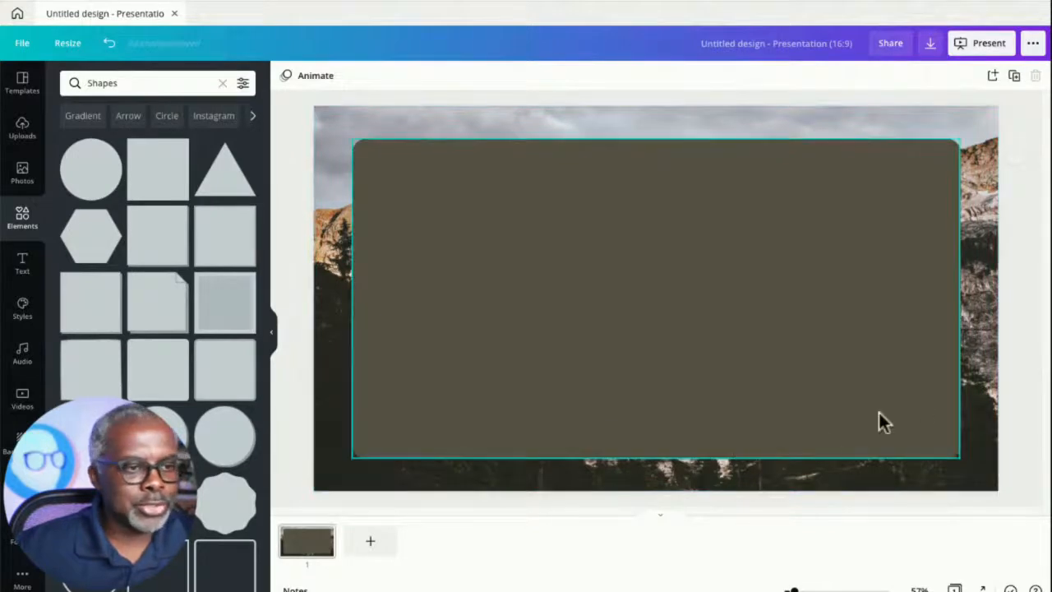
- Recolour the rectangle to the custom dark red #840606
{"action": "left_click", "coordinate": [472, 261]}
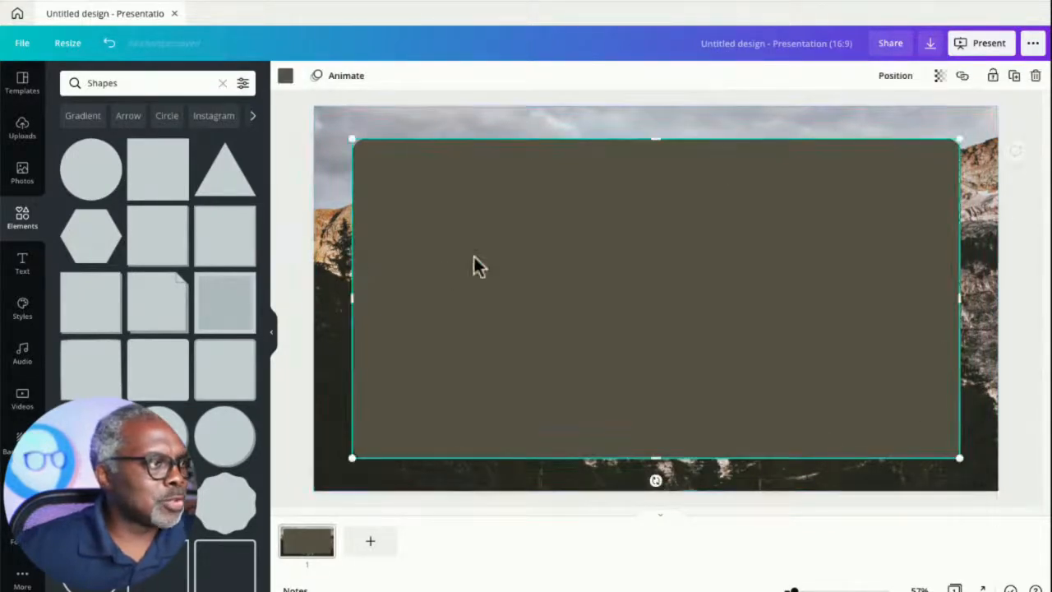
{"action": "left_click", "coordinate": [285, 78]}
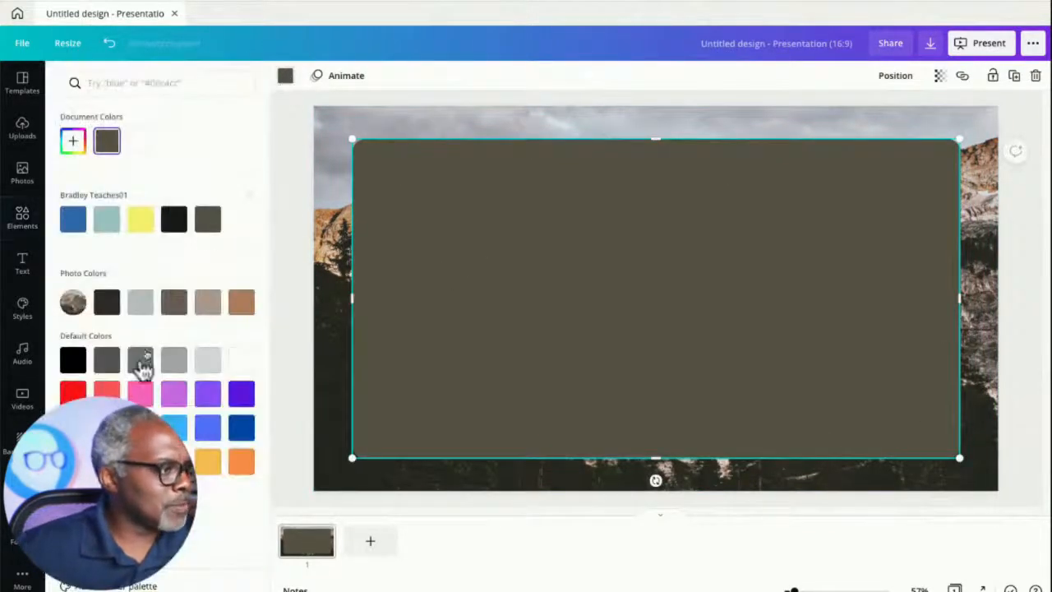
{"action": "left_click", "coordinate": [72, 394]}
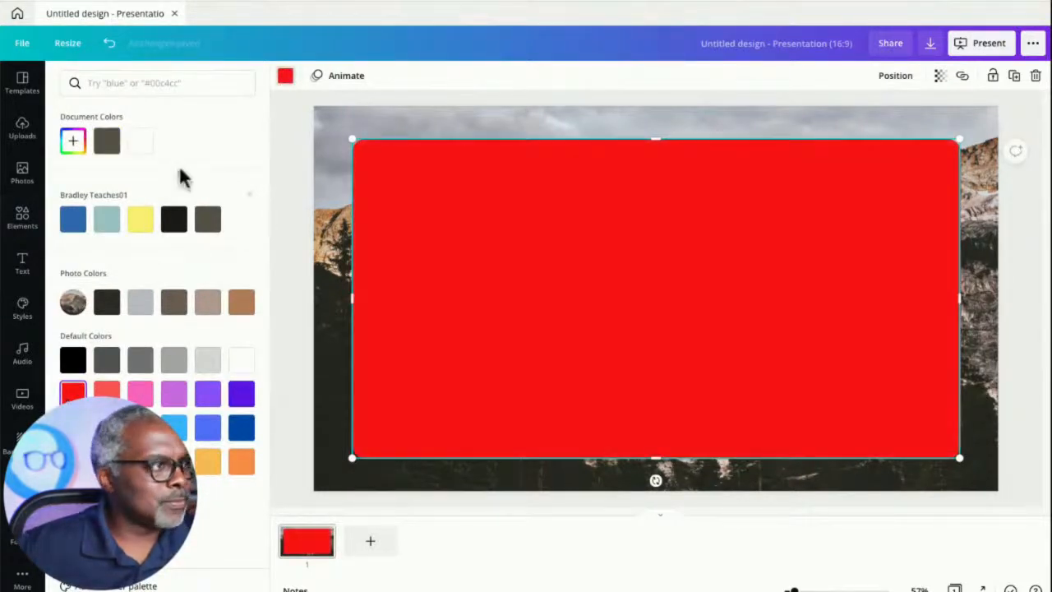
{"action": "left_click", "coordinate": [286, 77]}
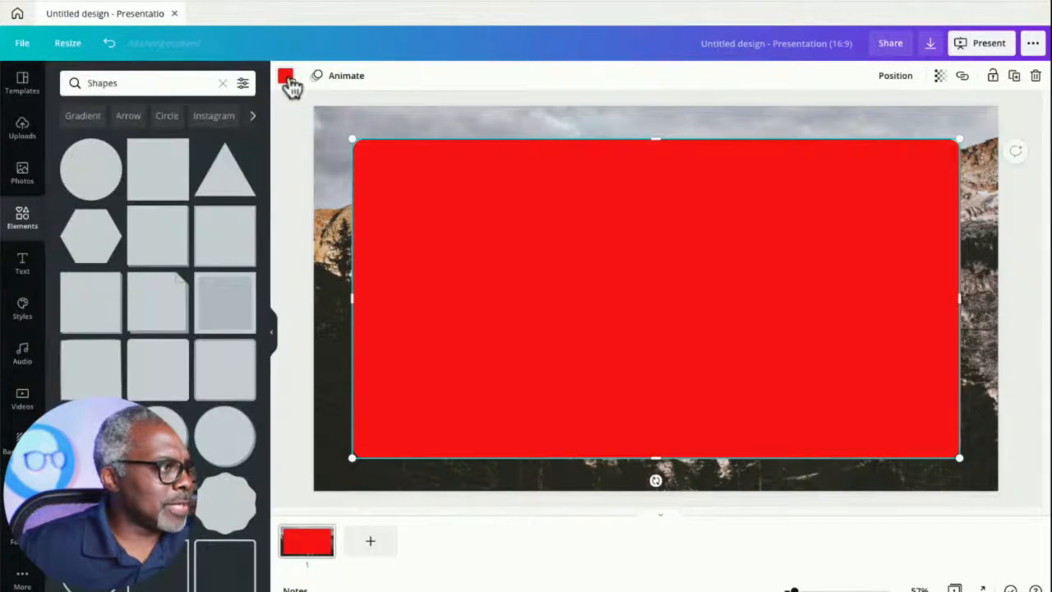
{"action": "left_click", "coordinate": [288, 80]}
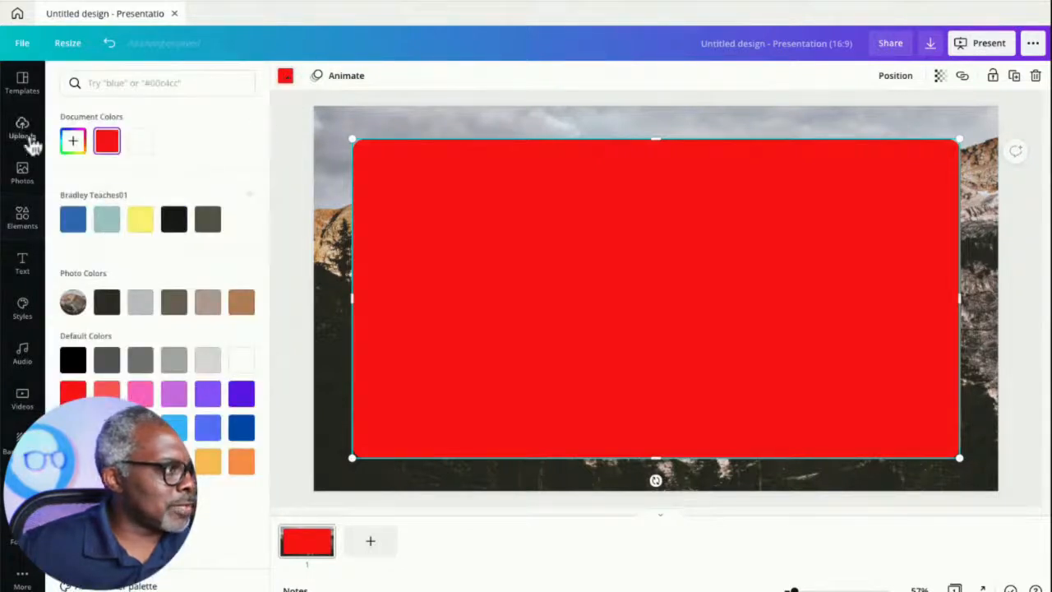
{"action": "left_click", "coordinate": [73, 142]}
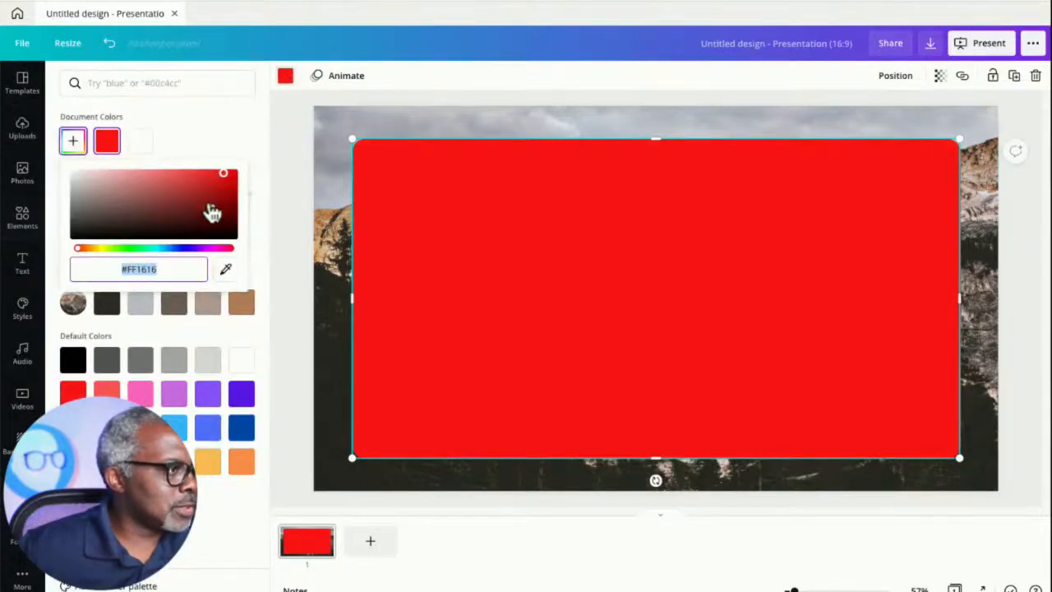
{"action": "left_click_drag", "start_coordinate": [228, 210], "coordinate": [230, 206]}
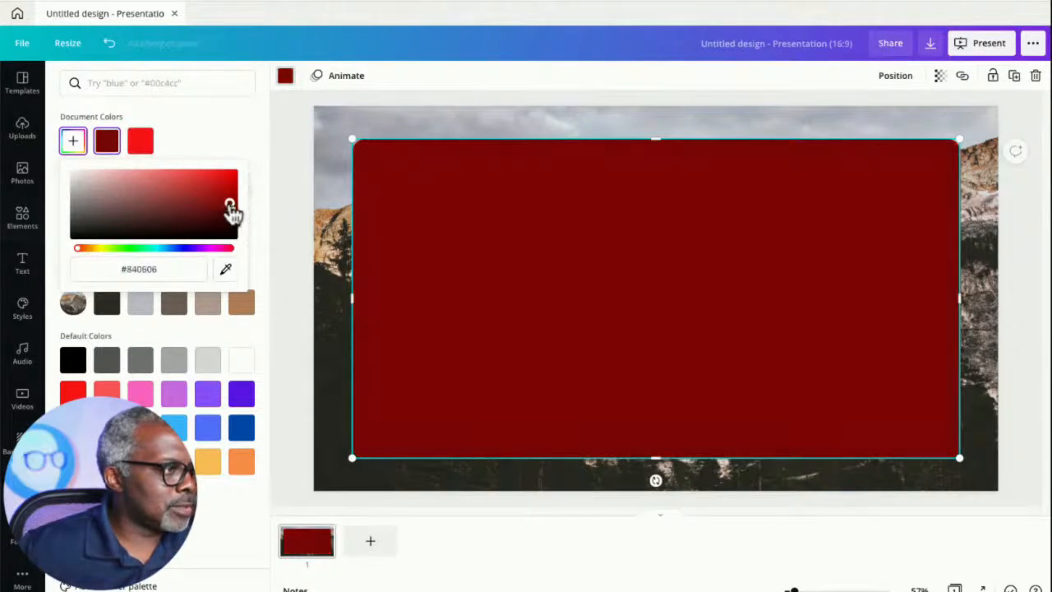
{"action": "left_click", "coordinate": [292, 135]}
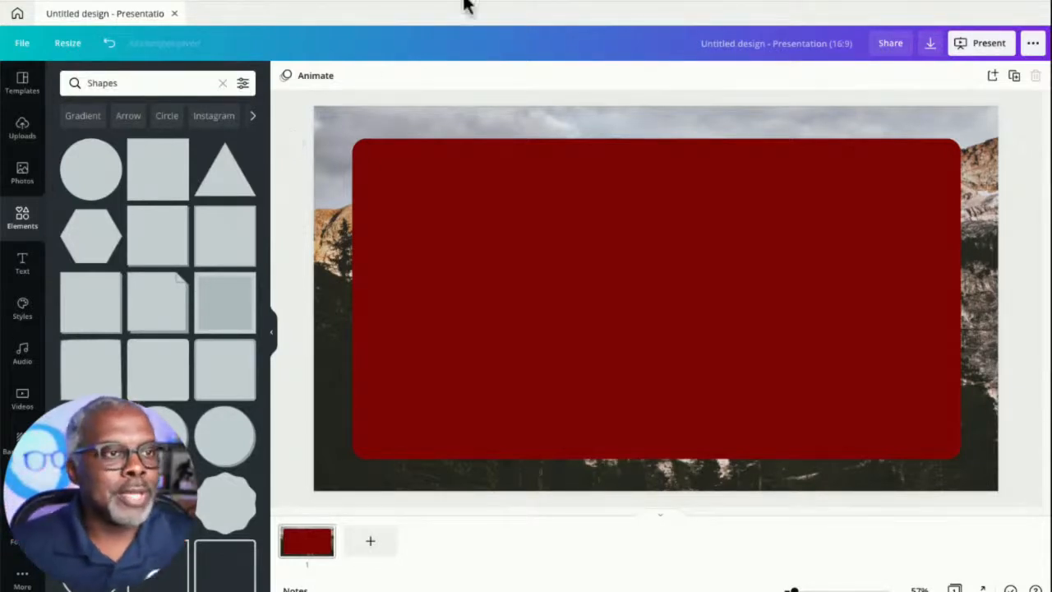
- Download the design as a JPG at quality 100, replacing Untitled design.jpg in Downloads, and close the confirmation
{"action": "left_click", "coordinate": [930, 43]}
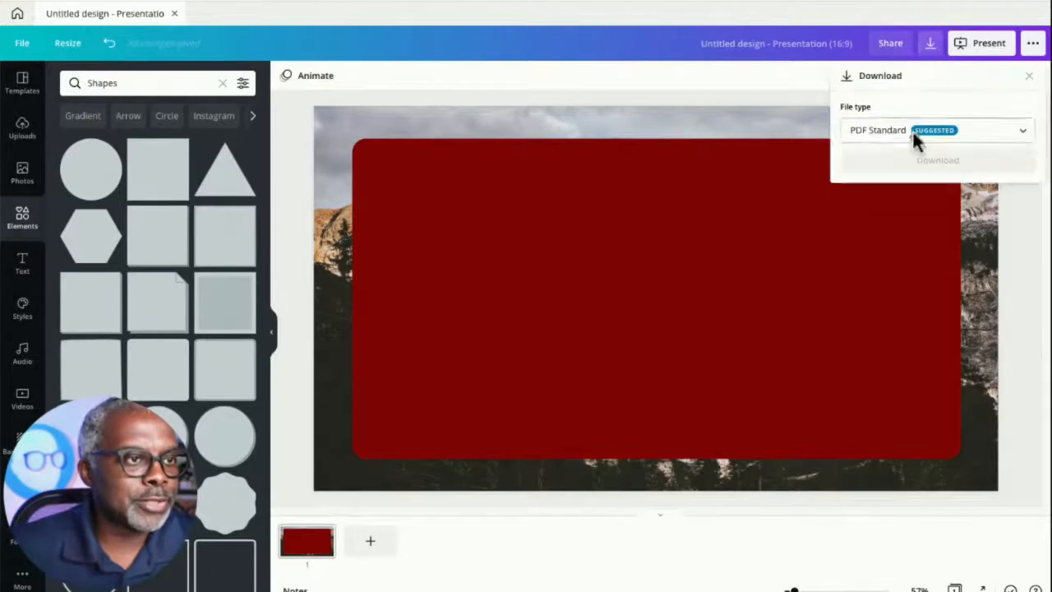
{"action": "left_click", "coordinate": [916, 134]}
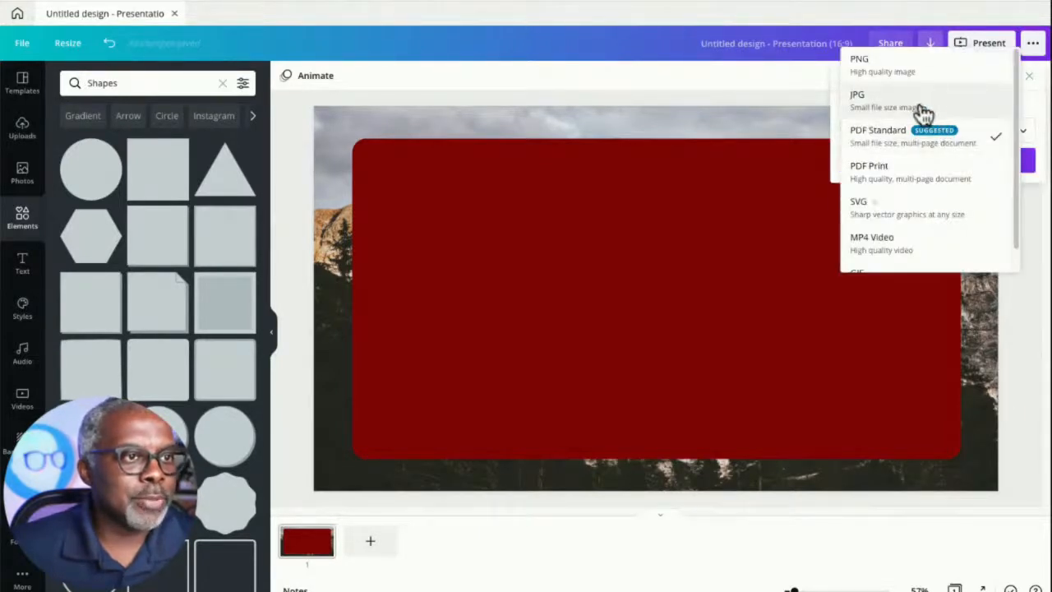
{"action": "left_click", "coordinate": [917, 106]}
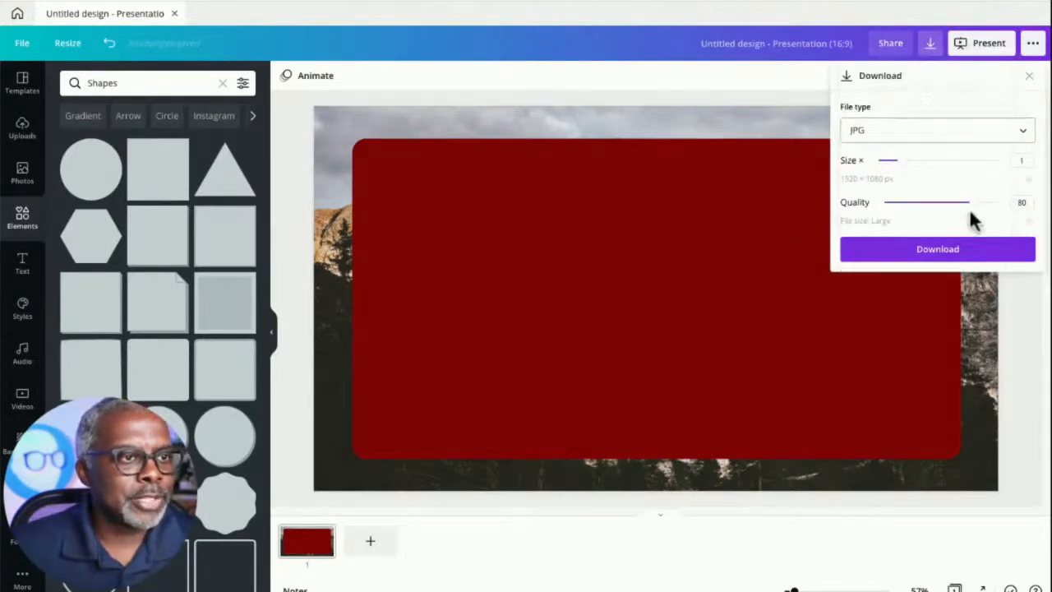
{"action": "left_click_drag", "start_coordinate": [969, 203], "coordinate": [1008, 203]}
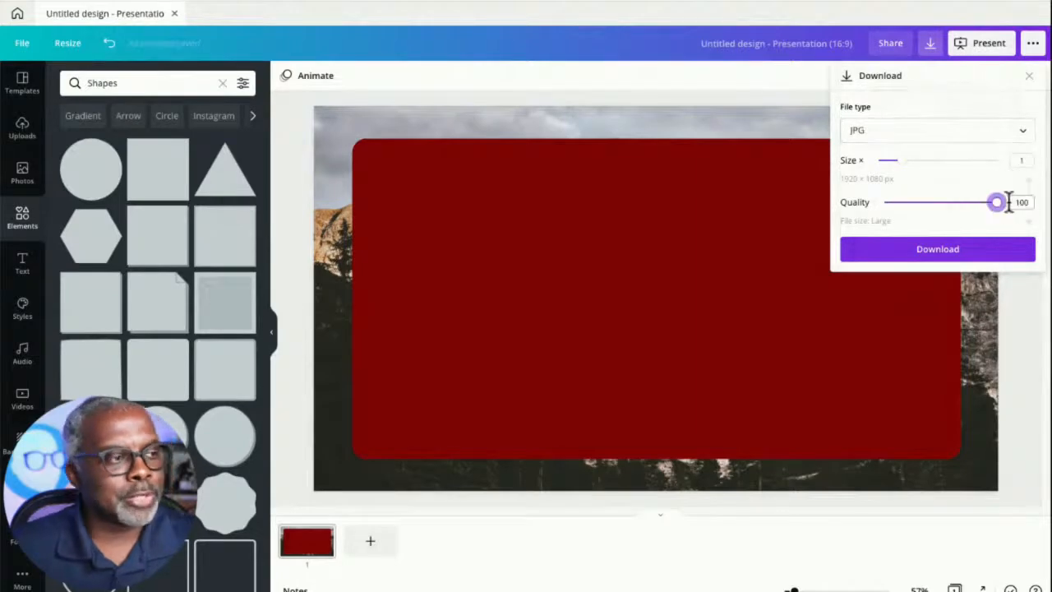
{"action": "left_click", "coordinate": [968, 249]}
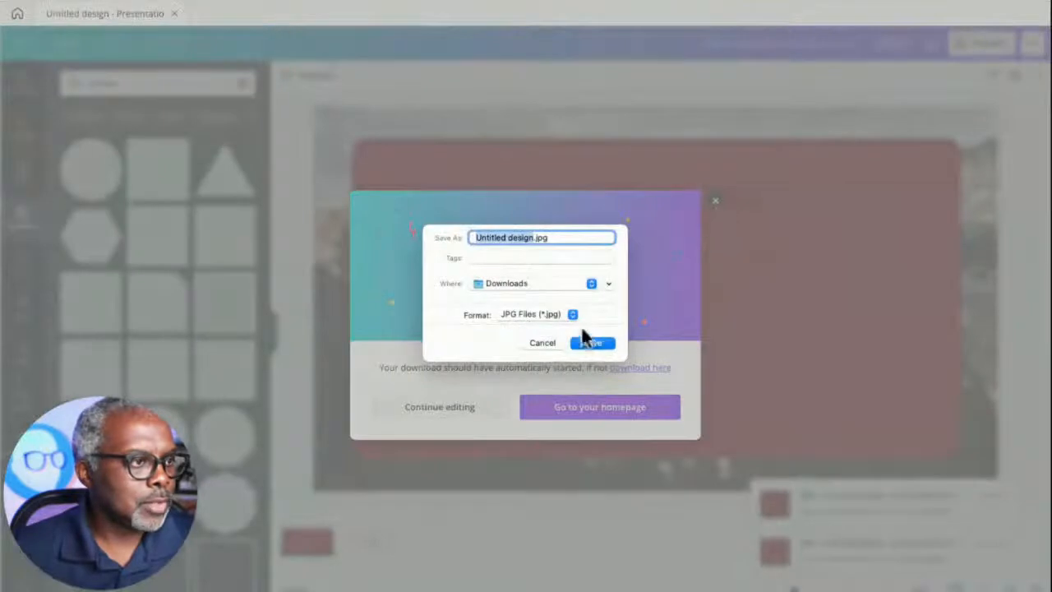
{"action": "left_click", "coordinate": [594, 344]}
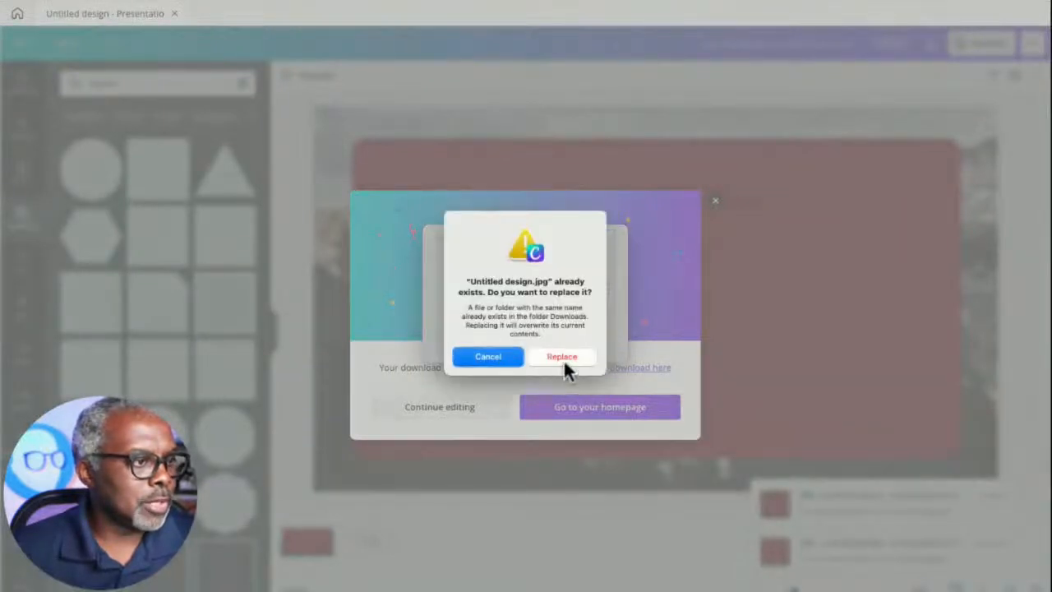
{"action": "left_click", "coordinate": [562, 358]}
{"action": "left_click", "coordinate": [715, 201]}
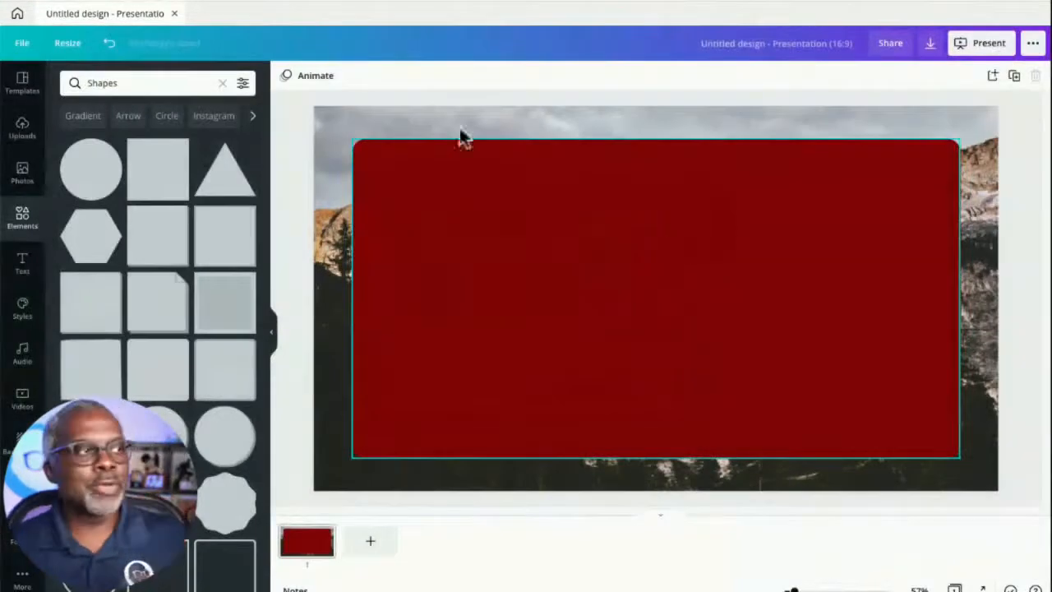
- Switch to Photopea in the browser, dismissing the New Project dialog opened by mistake
{"action": "mouse_move", "coordinate": [386, 0]}
{"action": "left_mouse_down"}
{"action": "mouse_move", "coordinate": [392, 148]}
{"action": "mouse_move", "coordinate": [390, 1]}
{"action": "left_mouse_up"}
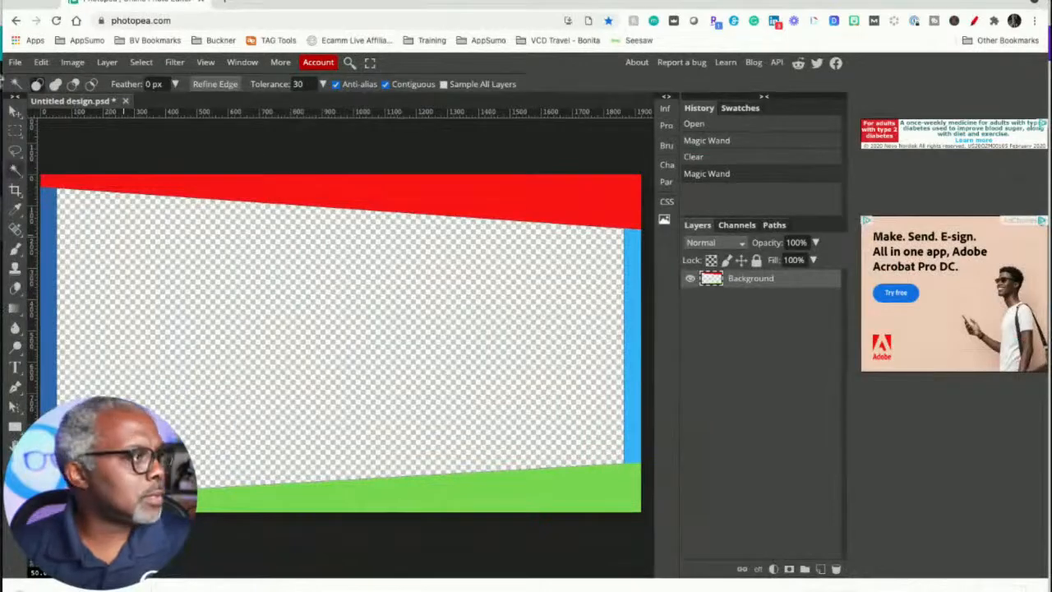
{"action": "left_click", "coordinate": [15, 64]}
{"action": "left_click", "coordinate": [16, 75]}
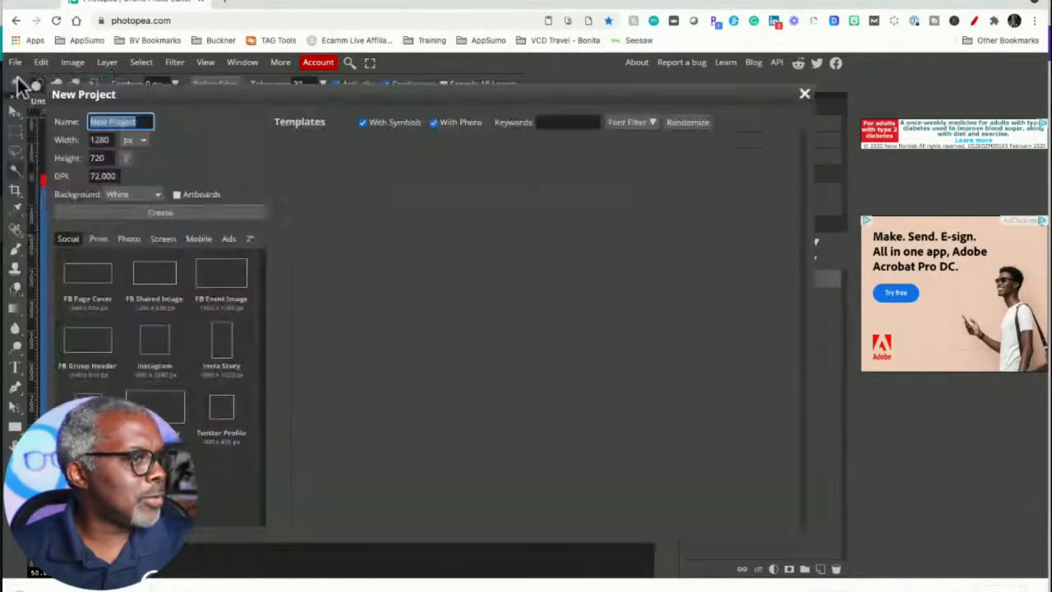
{"action": "left_click", "coordinate": [804, 96]}
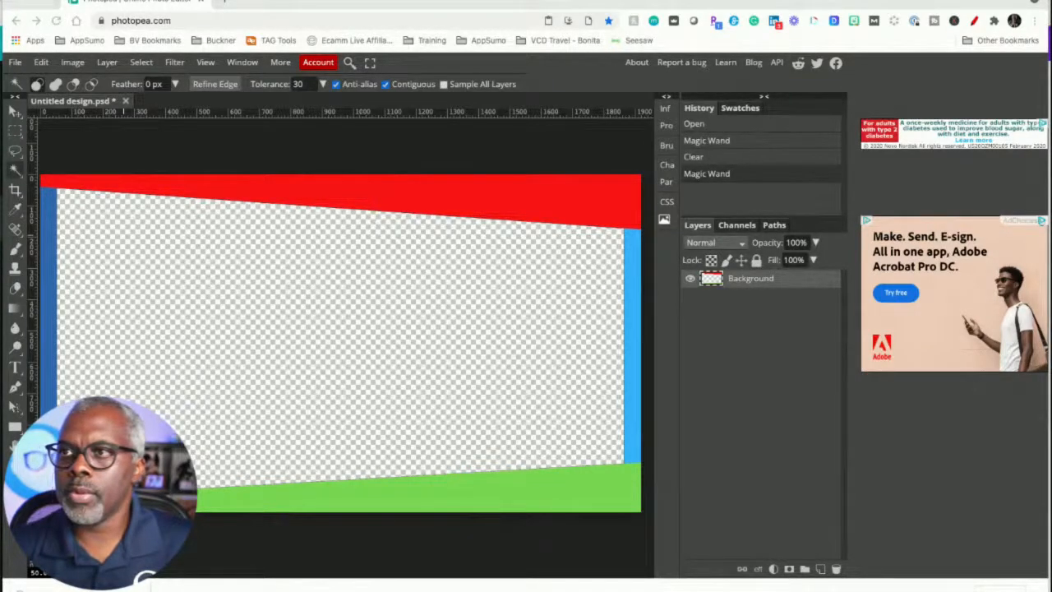
- Place the downloaded JPG into the document as a new layer, commit the transform and select the Background layer
{"action": "left_click_drag", "start_coordinate": [434, 328], "coordinate": [369, 319]}
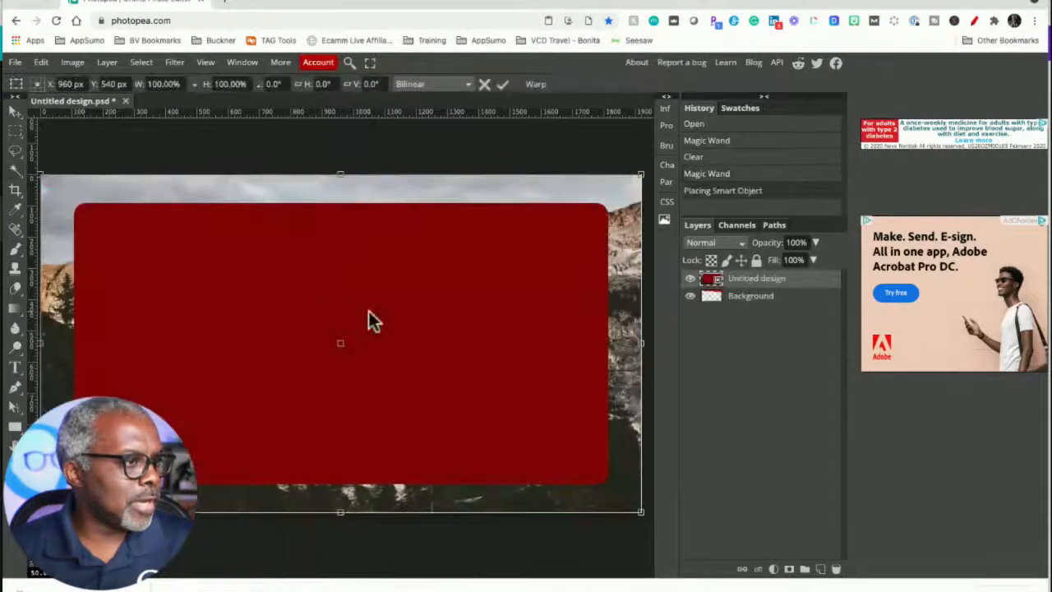
{"action": "left_click", "coordinate": [776, 301]}
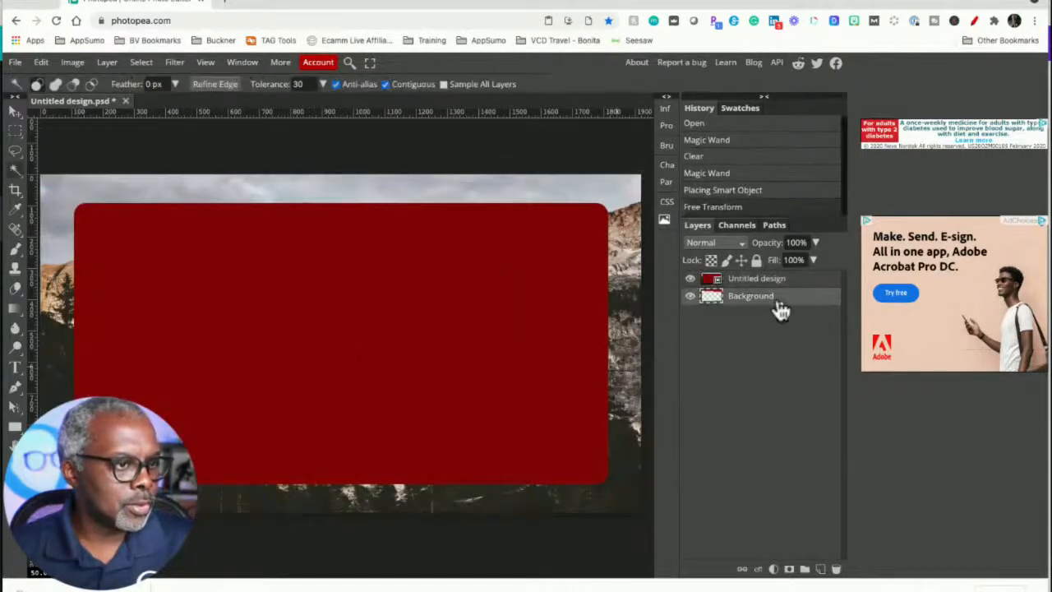
- Delete the Background layer and rasterize the placed Untitled design layer
{"action": "left_click", "coordinate": [836, 569]}
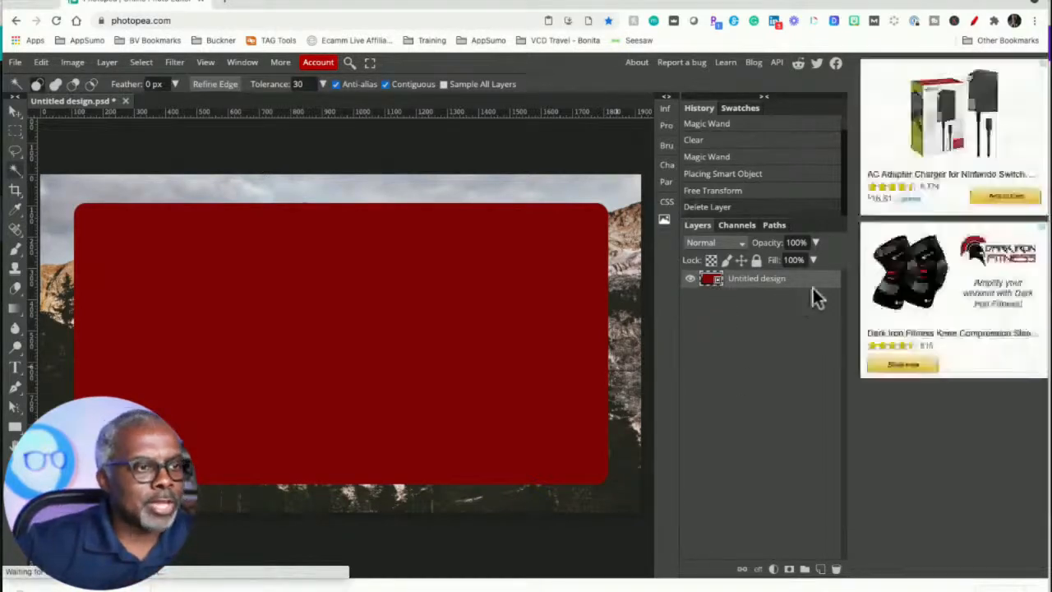
{"action": "right_click", "coordinate": [824, 289]}
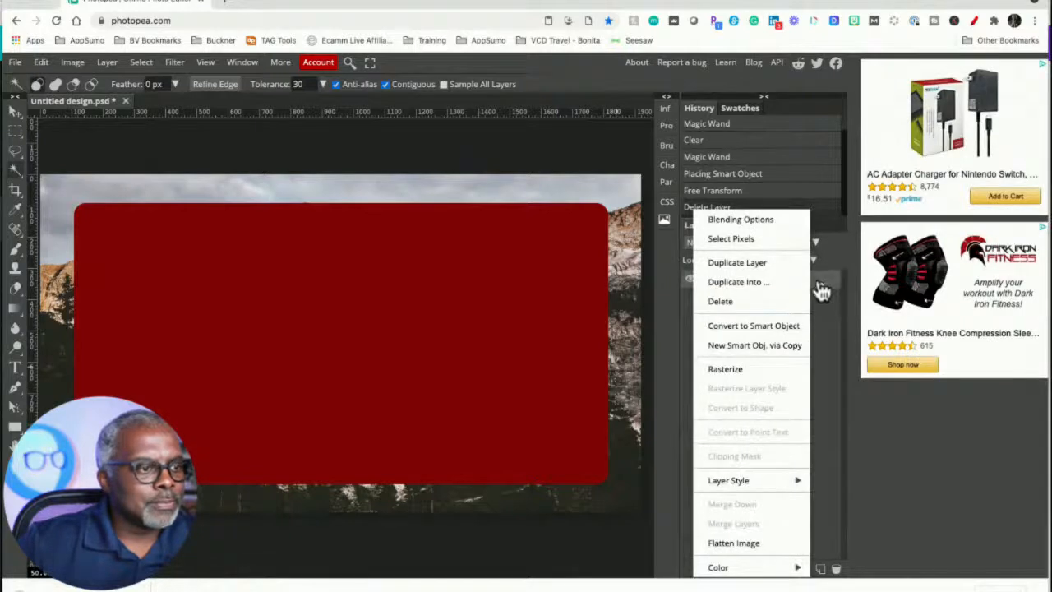
{"action": "left_click", "coordinate": [726, 368]}
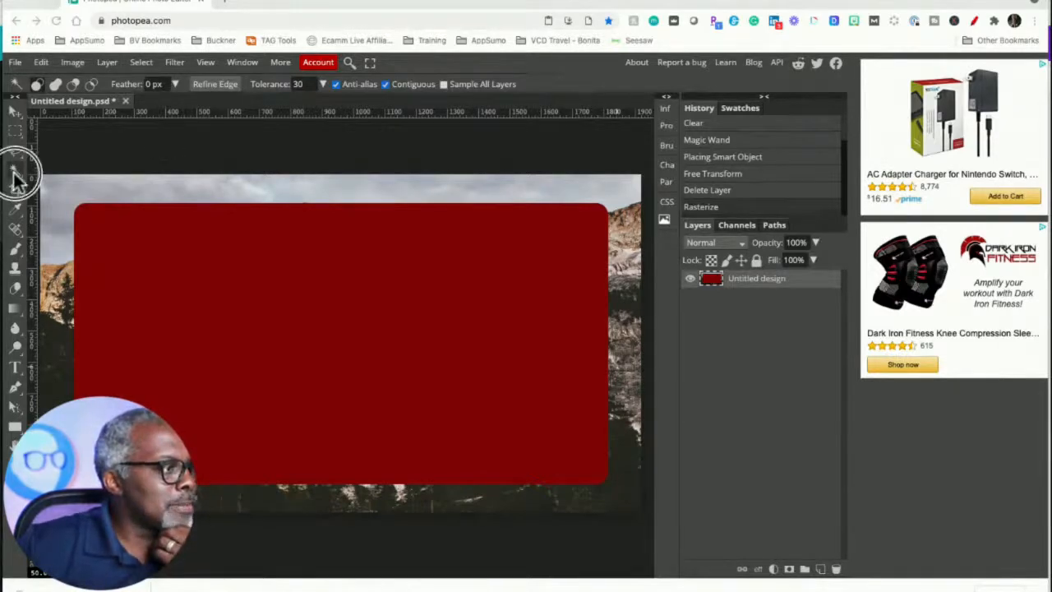
- Select the dark red centre with the Magic Wand, delete it to make it transparent, and deselect
{"action": "left_click", "coordinate": [248, 281]}
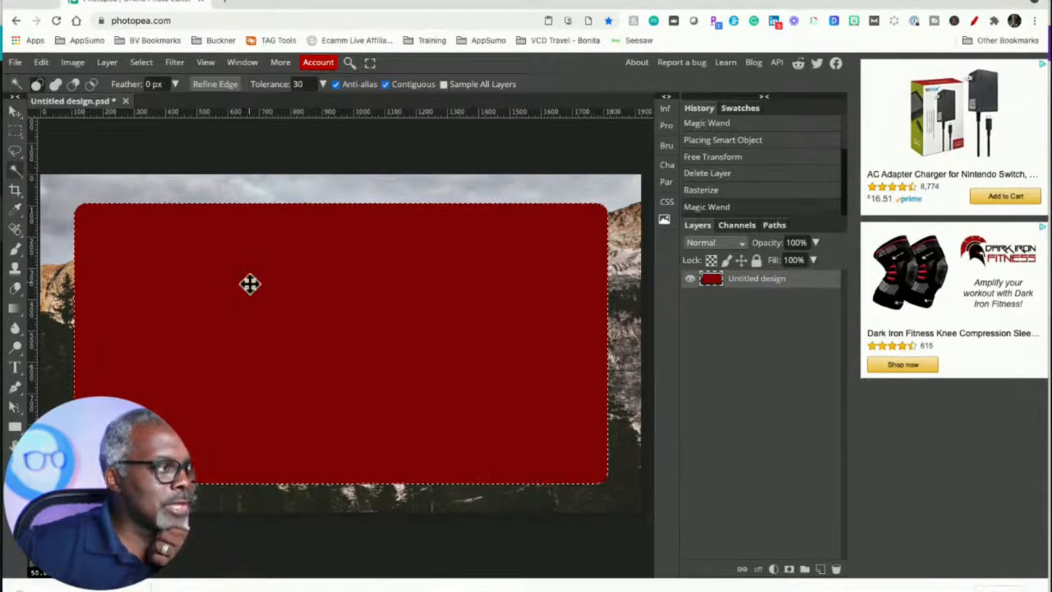
{"action": "key", "text": "Delete"}
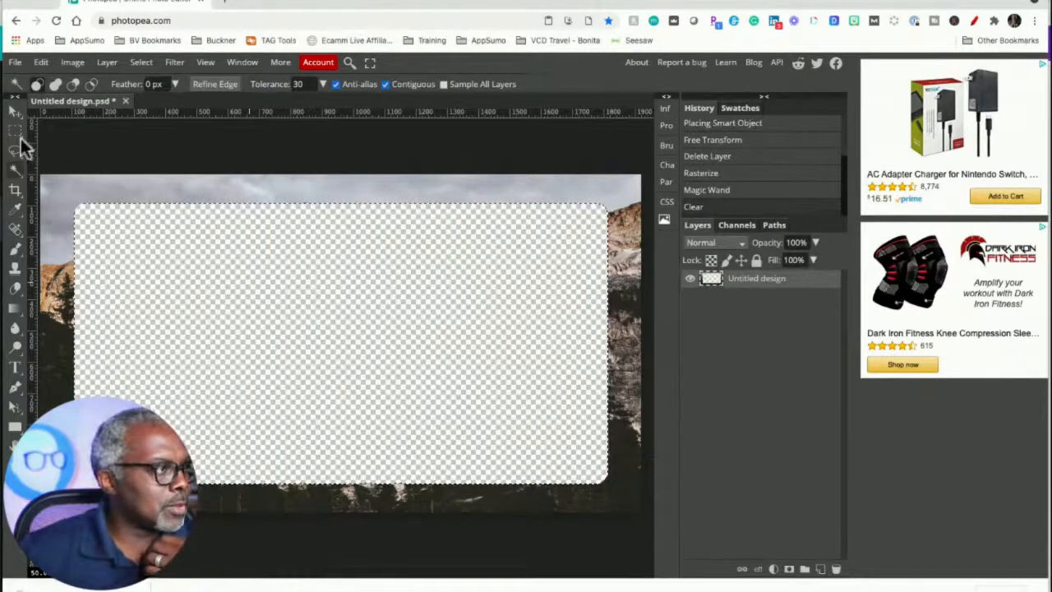
{"action": "left_click", "coordinate": [15, 131]}
{"action": "left_click", "coordinate": [197, 268]}
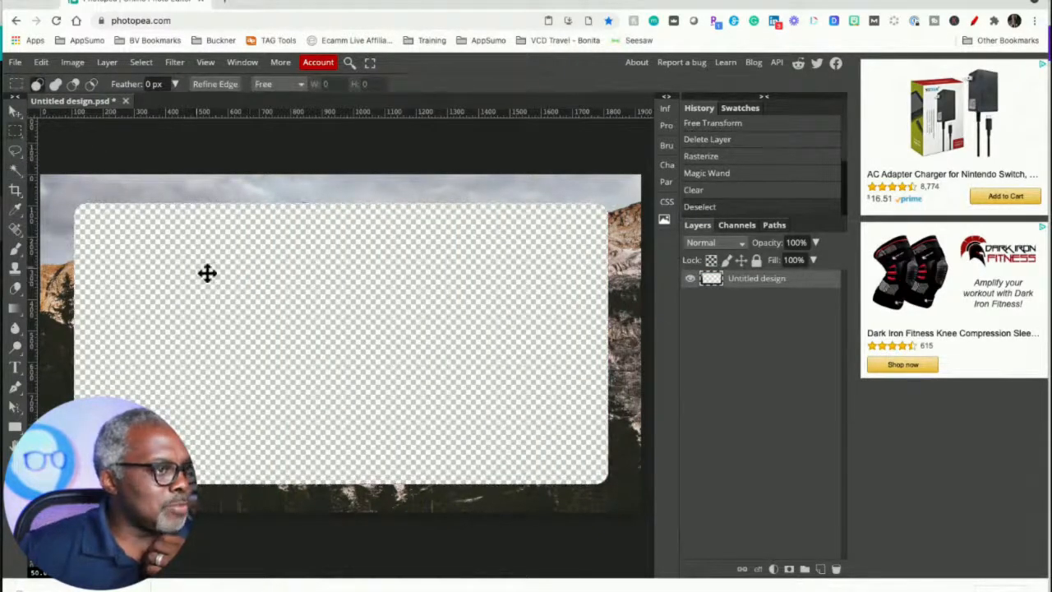
- Export the document as a PNG at 1920 × 1080 and 100% quality and save it
{"action": "left_click", "coordinate": [84, 0]}
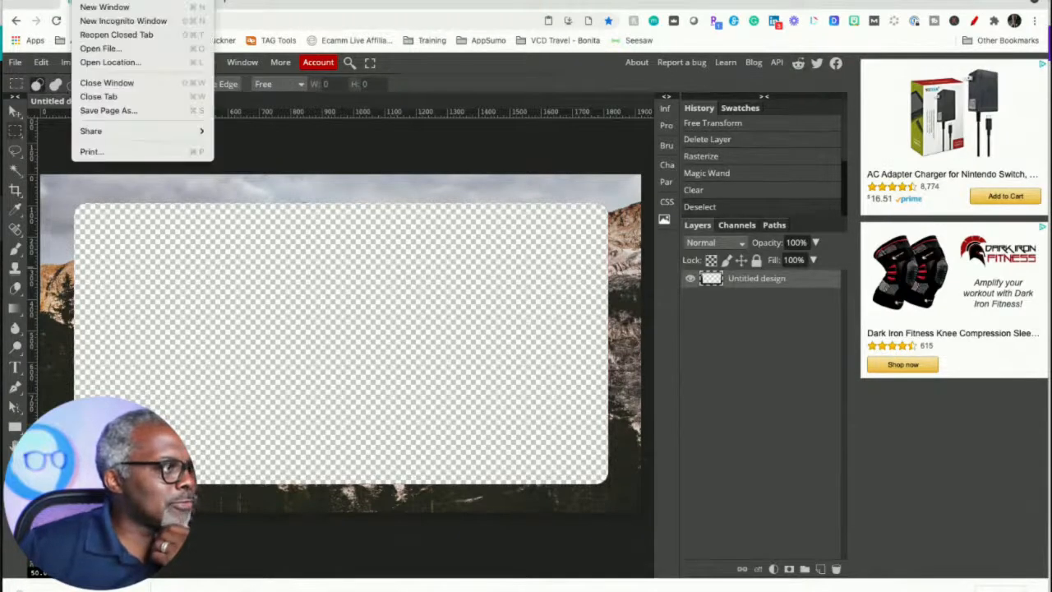
{"action": "left_click", "coordinate": [48, 69]}
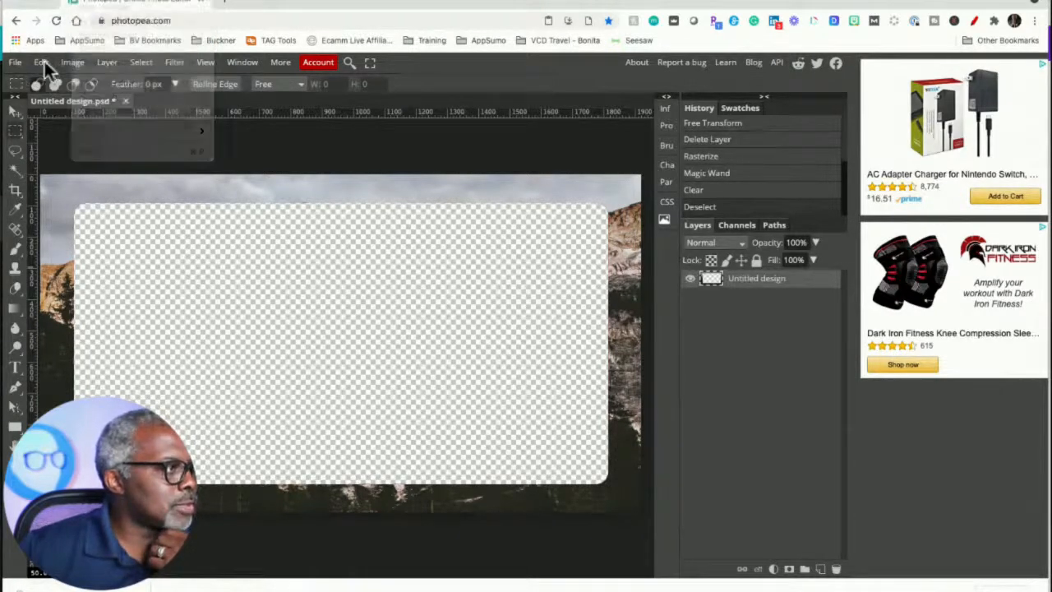
{"action": "left_click", "coordinate": [15, 64]}
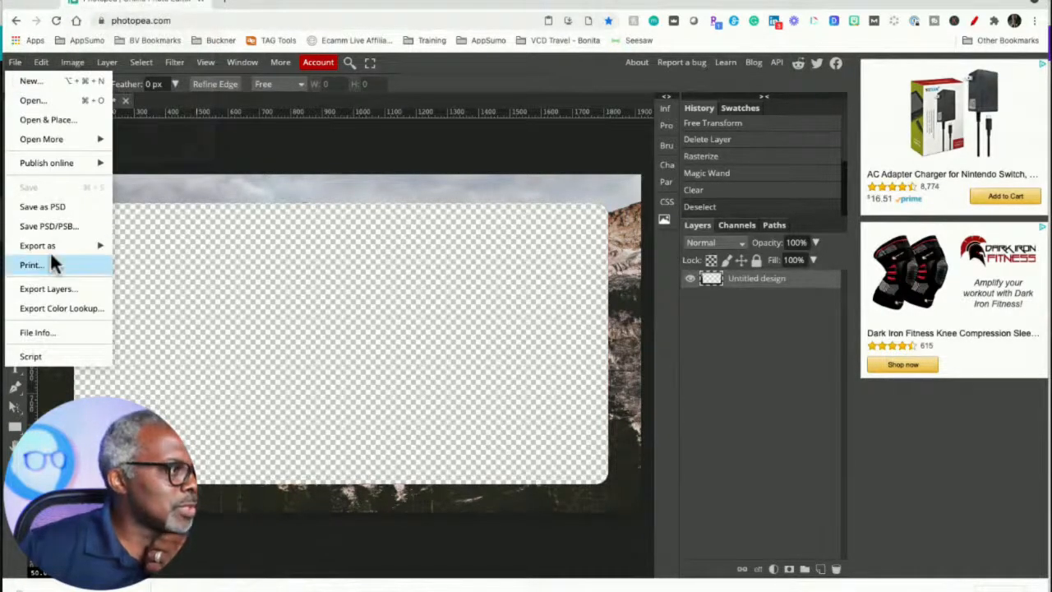
{"action": "mouse_move", "coordinate": [52, 245]}
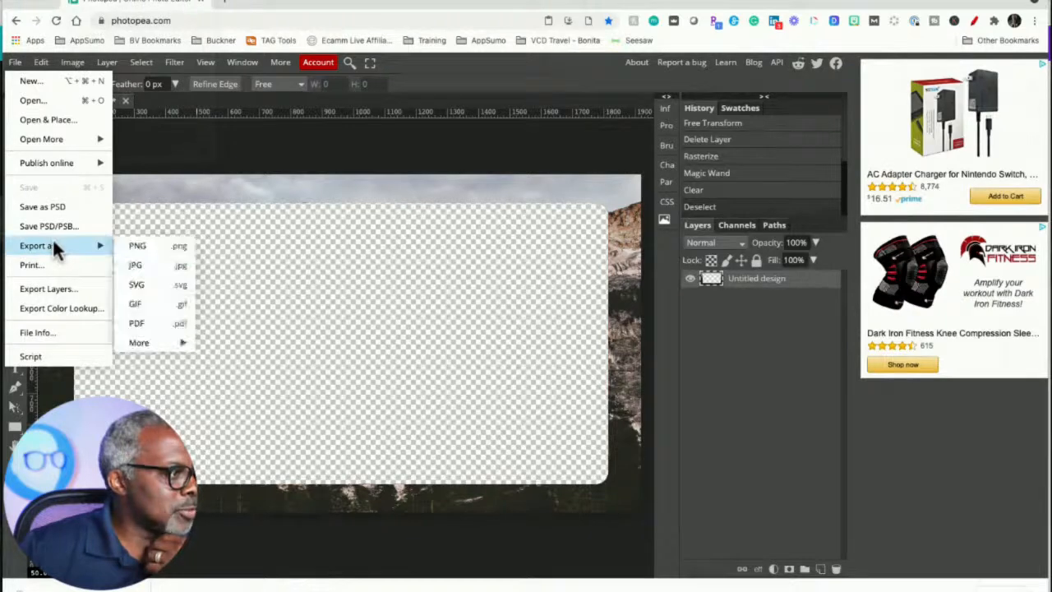
{"action": "left_click", "coordinate": [133, 248]}
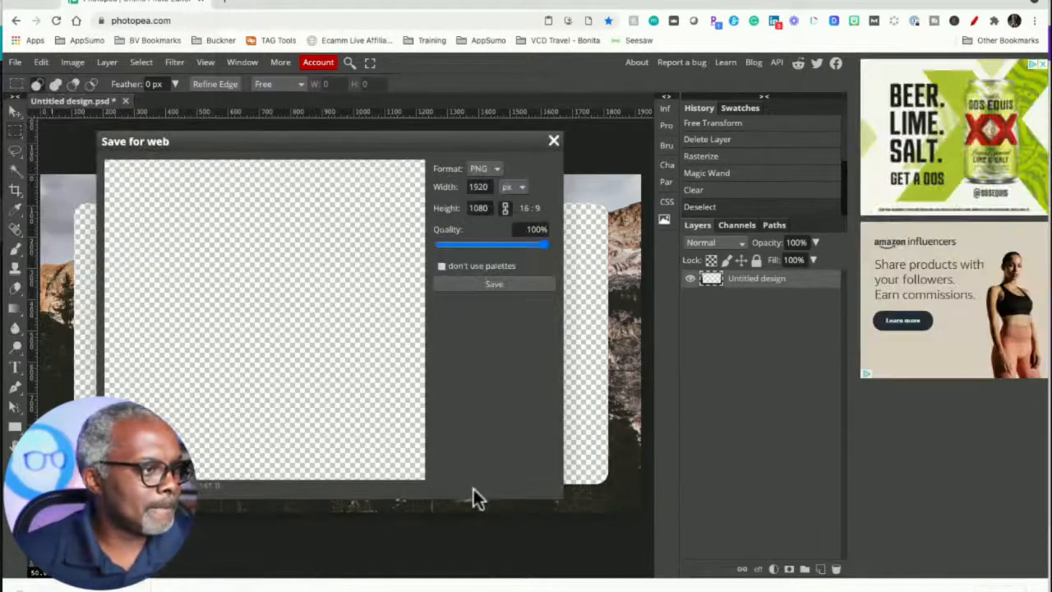
{"action": "left_click", "coordinate": [499, 283]}
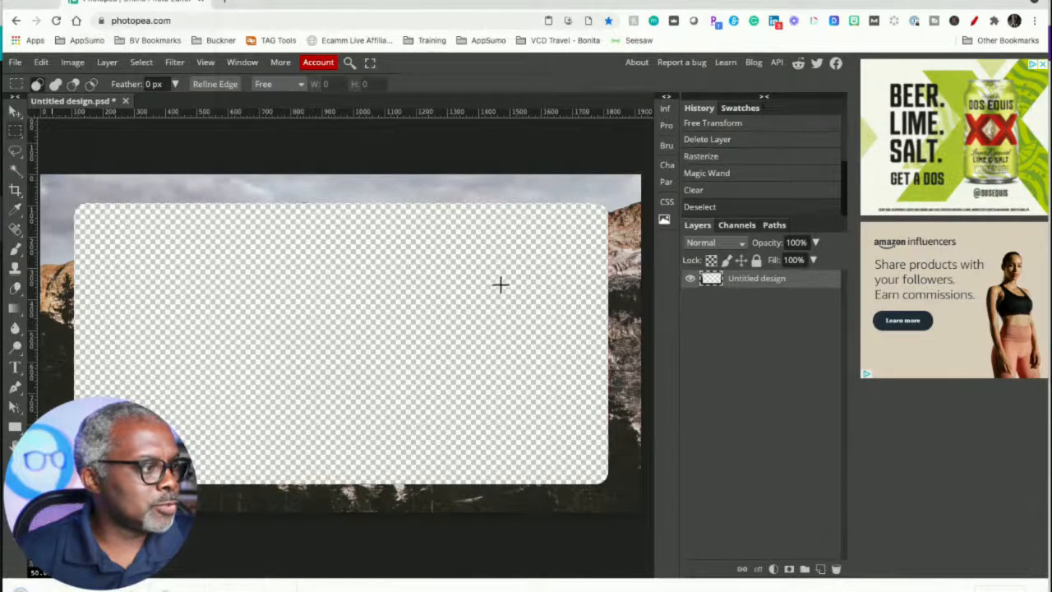
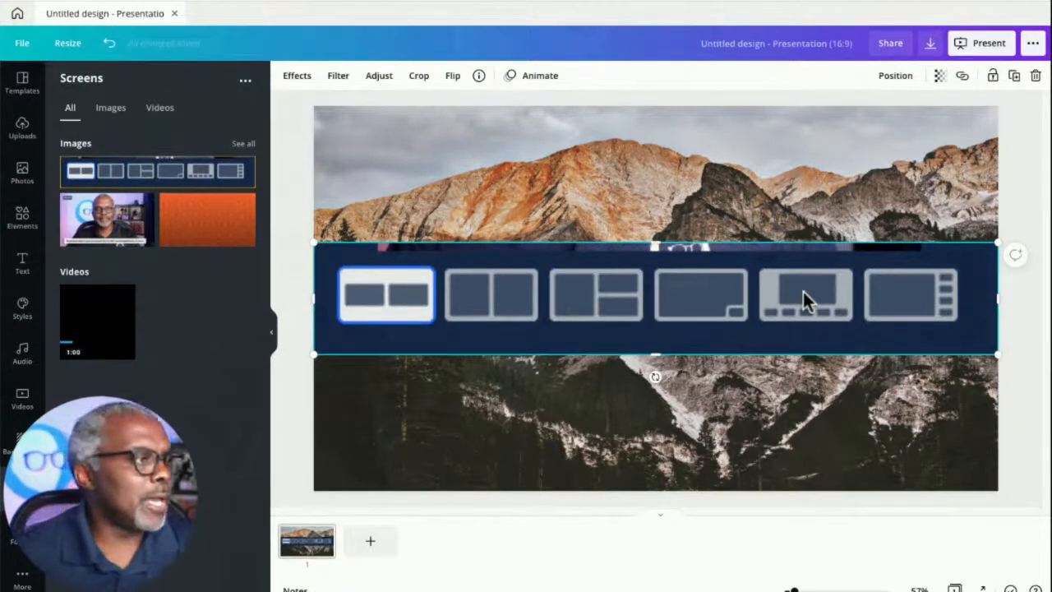
- Open the Restream-layouts design from the home page and browse through its layout pages
{"action": "left_click", "coordinate": [17, 13]}
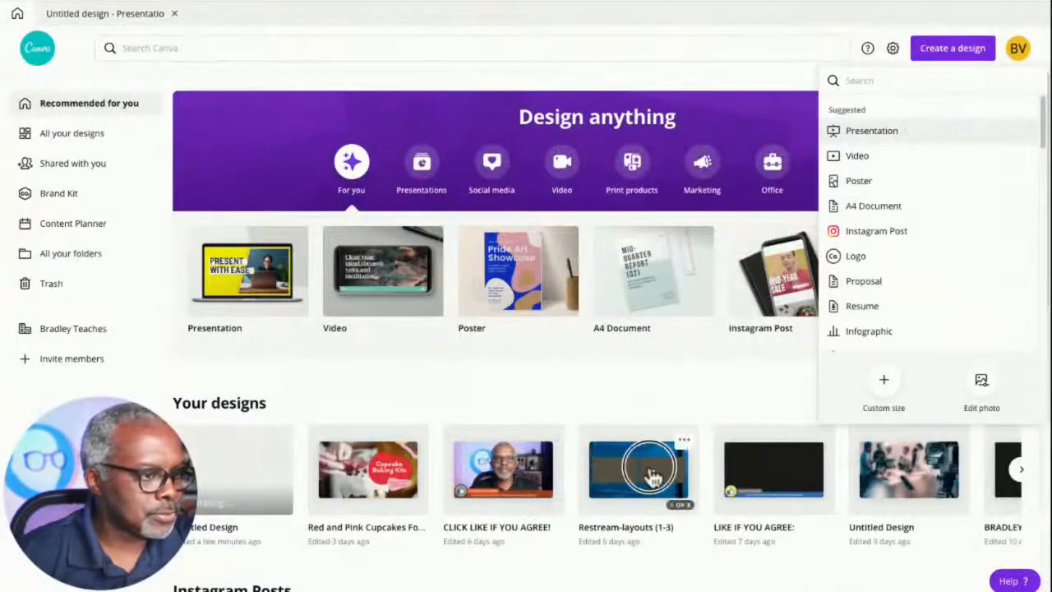
{"action": "left_click", "coordinate": [650, 470]}
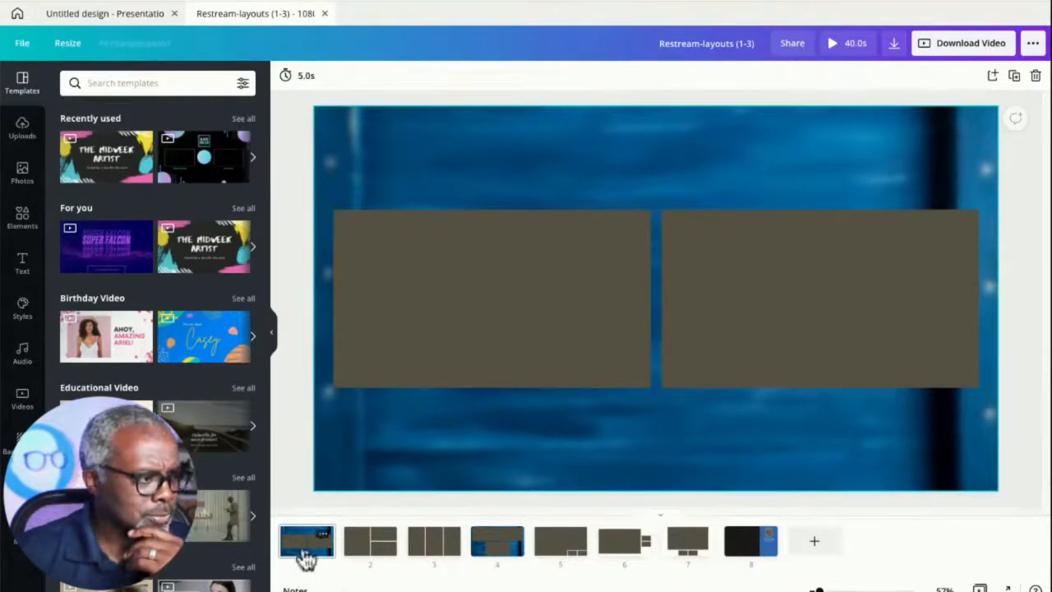
{"action": "left_click", "coordinate": [369, 556]}
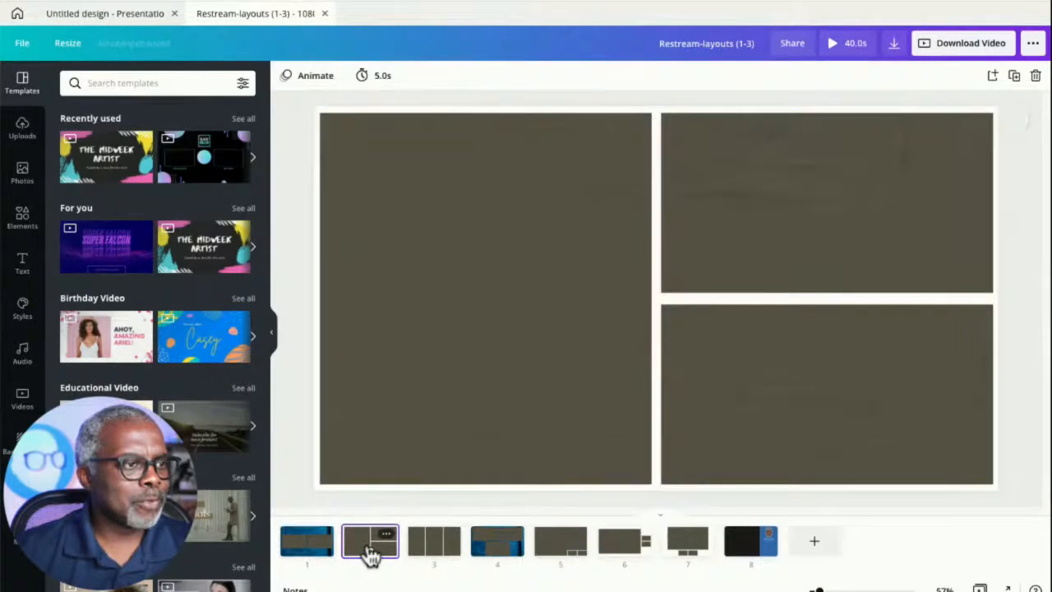
{"action": "left_click", "coordinate": [442, 553]}
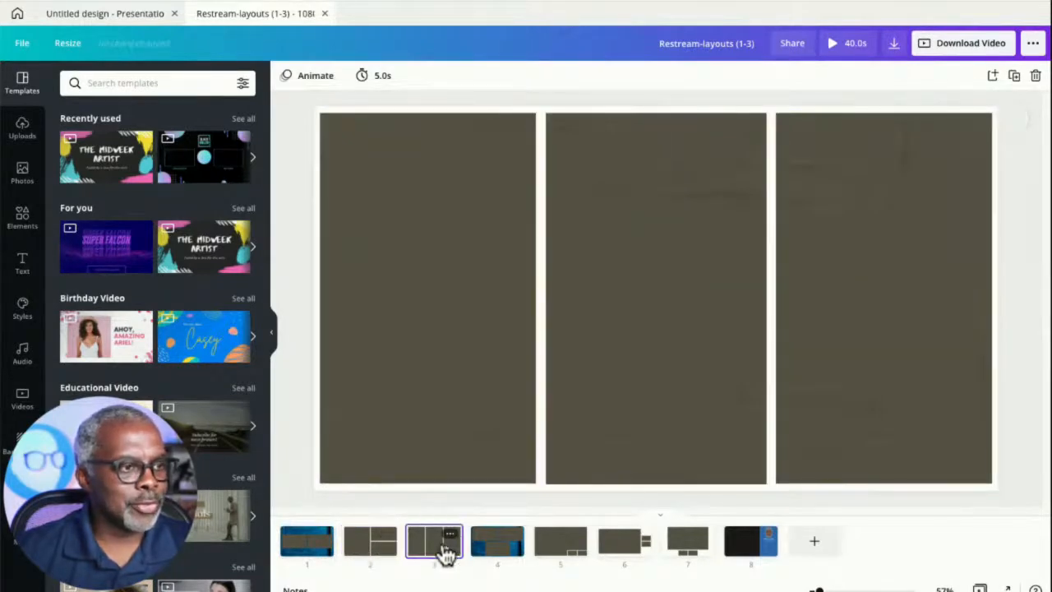
{"action": "left_click", "coordinate": [498, 549]}
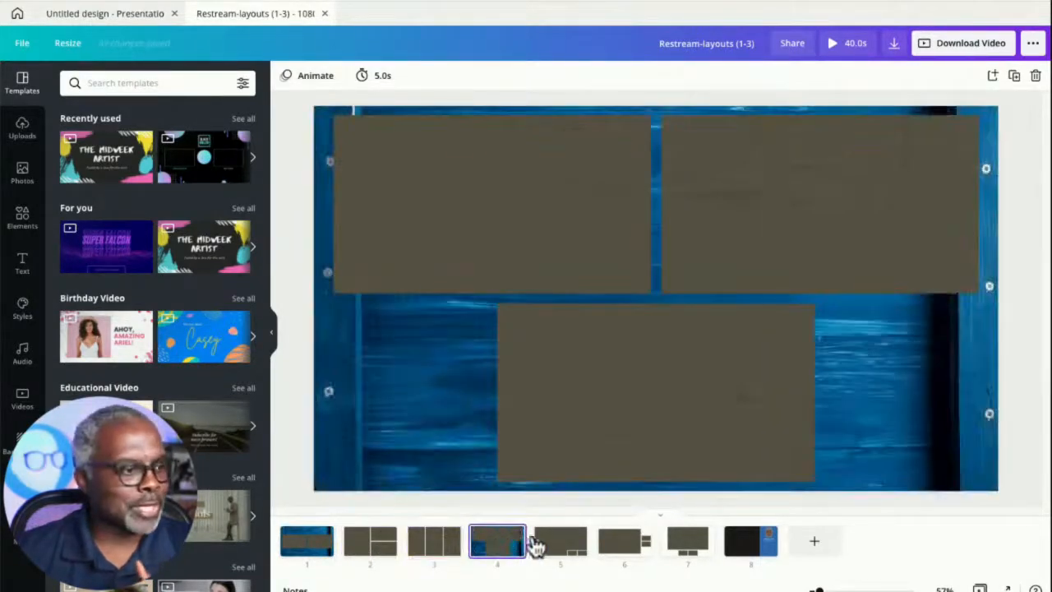
{"action": "left_click", "coordinate": [558, 550]}
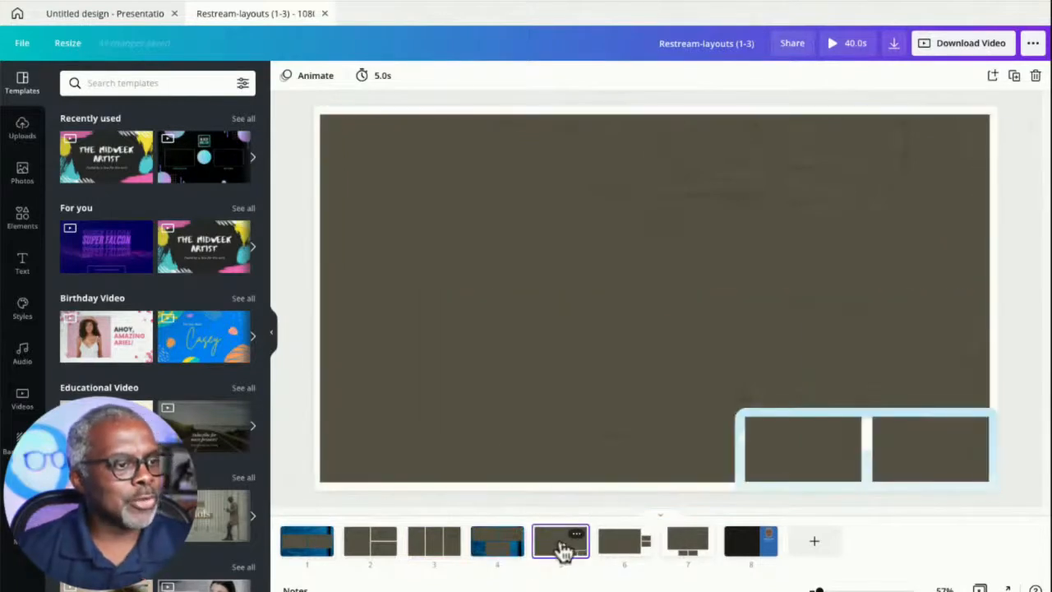
{"action": "left_click", "coordinate": [623, 549]}
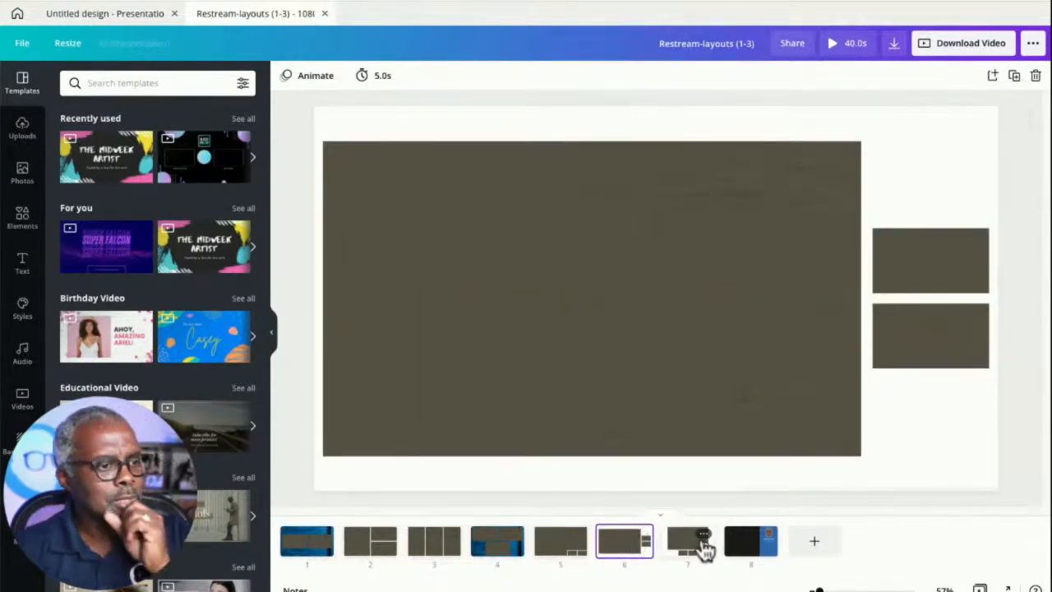
{"action": "left_click", "coordinate": [297, 554]}
{"action": "left_click", "coordinate": [366, 552]}
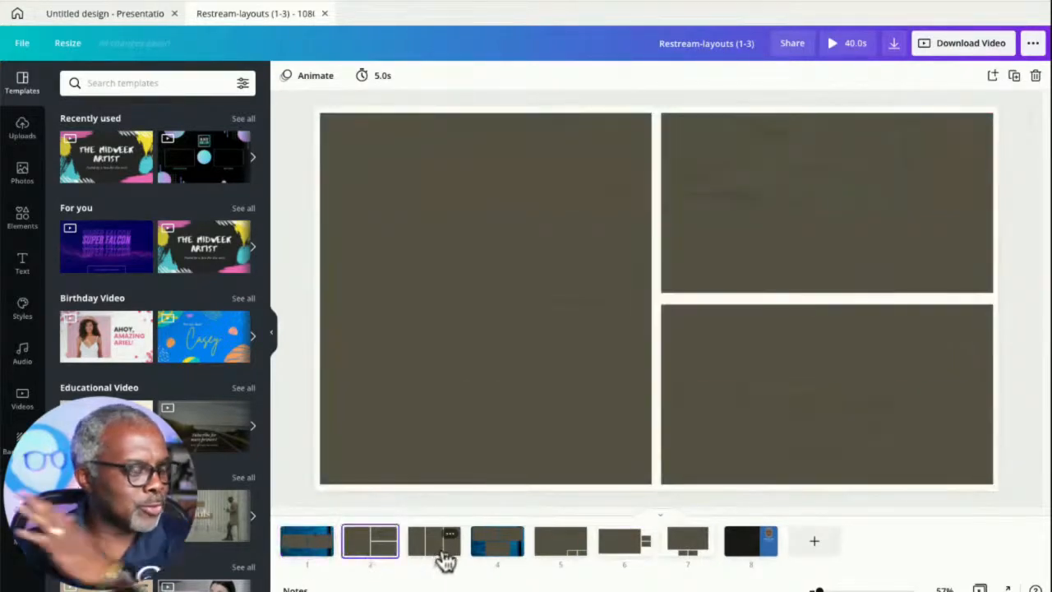
{"action": "left_click", "coordinate": [299, 552]}
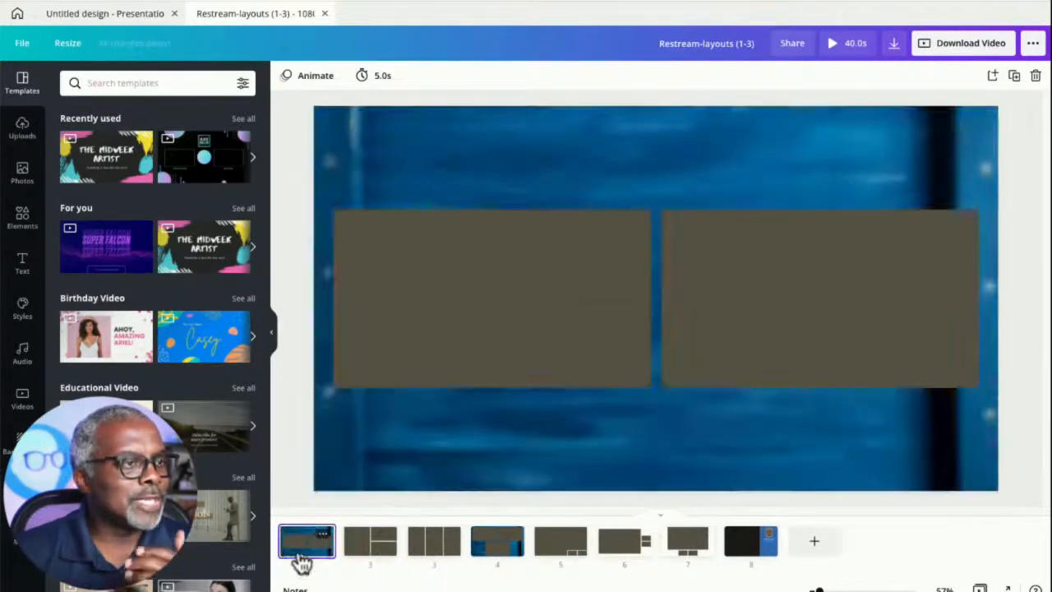
{"action": "left_click", "coordinate": [498, 304]}
{"action": "left_click", "coordinate": [732, 298], "text": "shift"}
{"action": "left_click", "coordinate": [577, 327]}
{"action": "left_click", "coordinate": [754, 322]}
{"action": "left_click", "coordinate": [581, 338]}
{"action": "left_click", "coordinate": [742, 327]}
{"action": "left_click_drag", "start_coordinate": [594, 338], "coordinate": [606, 402]}
{"action": "left_click_drag", "start_coordinate": [751, 312], "coordinate": [758, 369]}
{"action": "left_click_drag", "start_coordinate": [783, 296], "coordinate": [768, 342]}
{"action": "left_click_drag", "start_coordinate": [588, 316], "coordinate": [591, 353]}
{"action": "left_click", "coordinate": [766, 325]}
{"action": "left_click", "coordinate": [627, 333]}
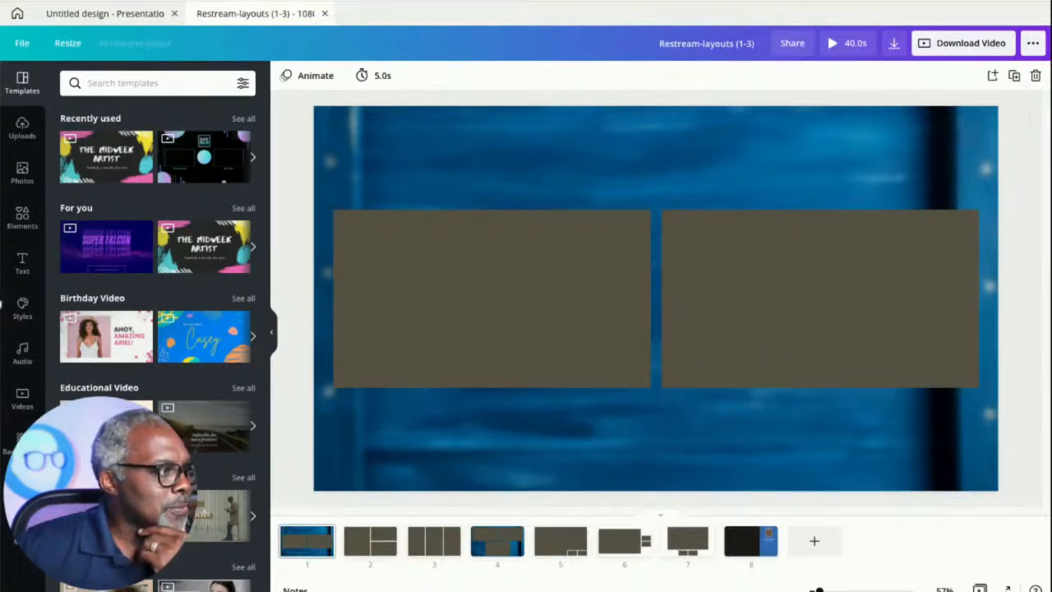
- Add the trending walkway photo to page 1 and enlarge it to cover the whole page
{"action": "left_click", "coordinate": [23, 170]}
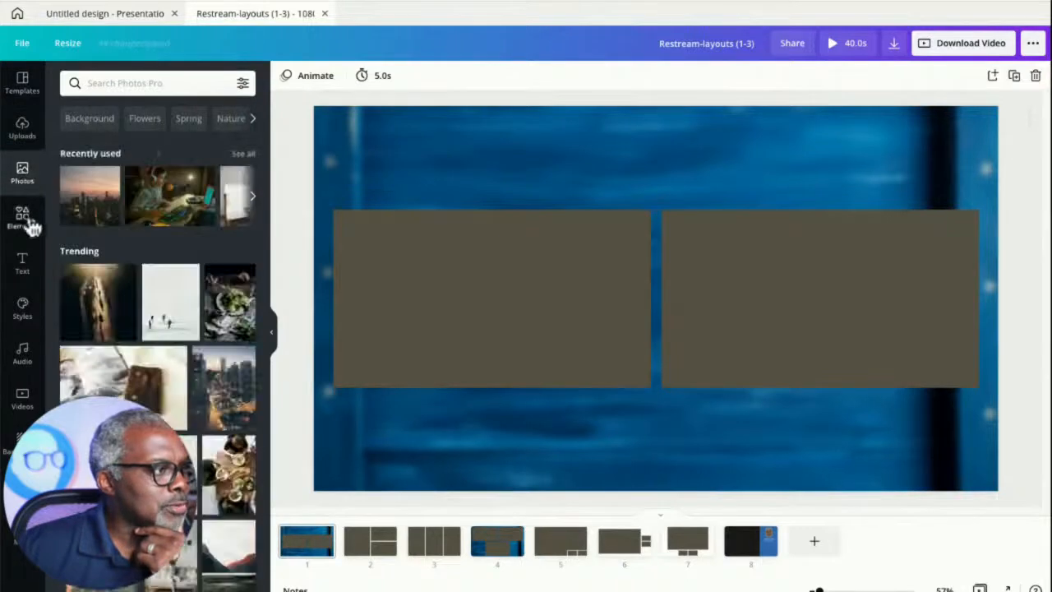
{"action": "left_click", "coordinate": [97, 302]}
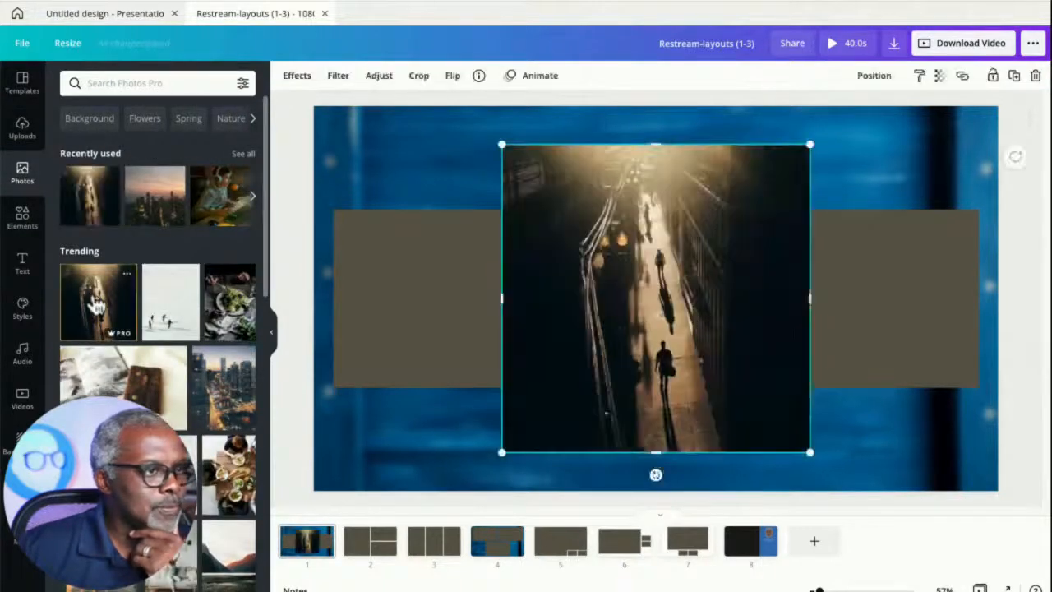
{"action": "left_click_drag", "start_coordinate": [700, 254], "coordinate": [488, 198]}
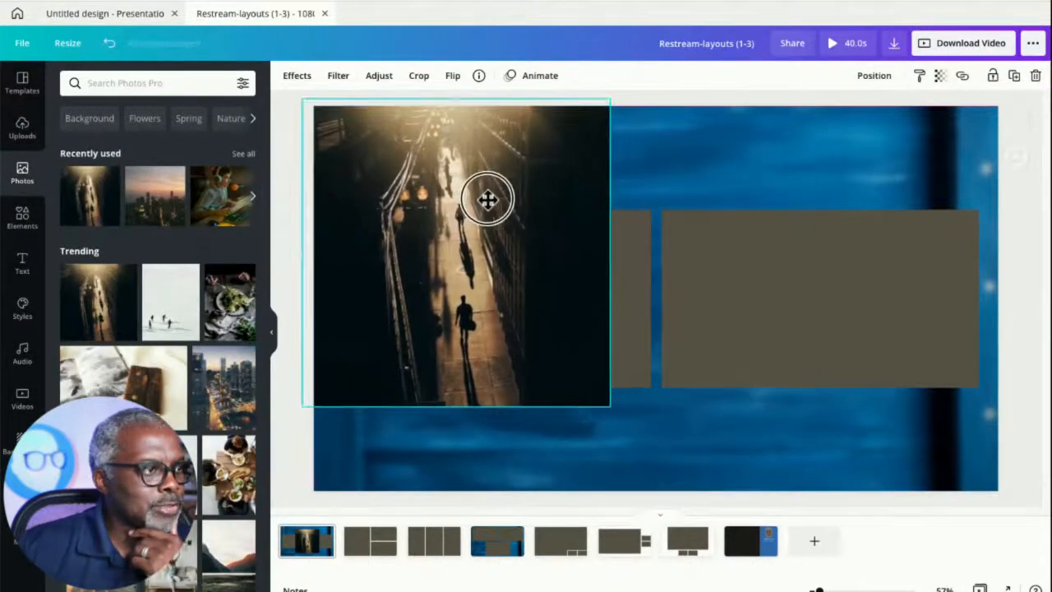
{"action": "left_click_drag", "start_coordinate": [609, 404], "coordinate": [986, 589]}
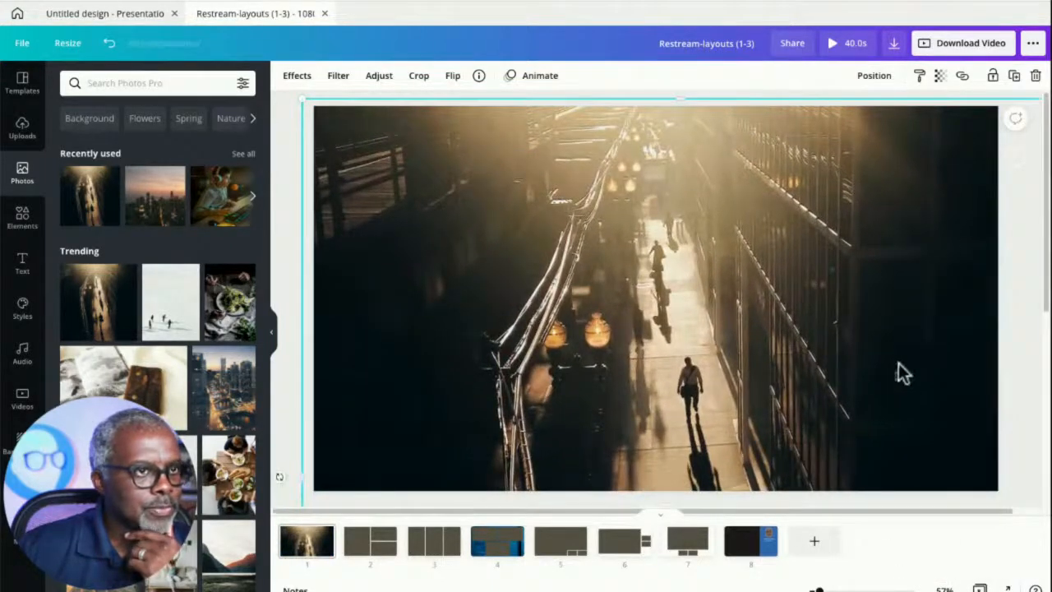
- Send the walkway photo backward behind the grey layout boxes
{"action": "left_click", "coordinate": [871, 79]}
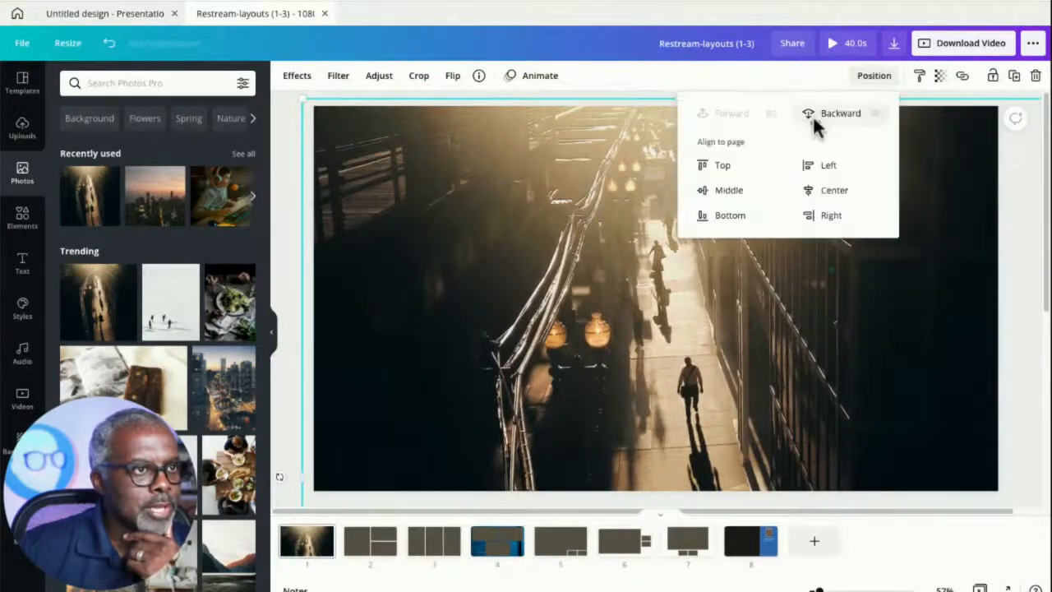
{"action": "left_click", "coordinate": [818, 122]}
{"action": "left_click", "coordinate": [817, 123]}
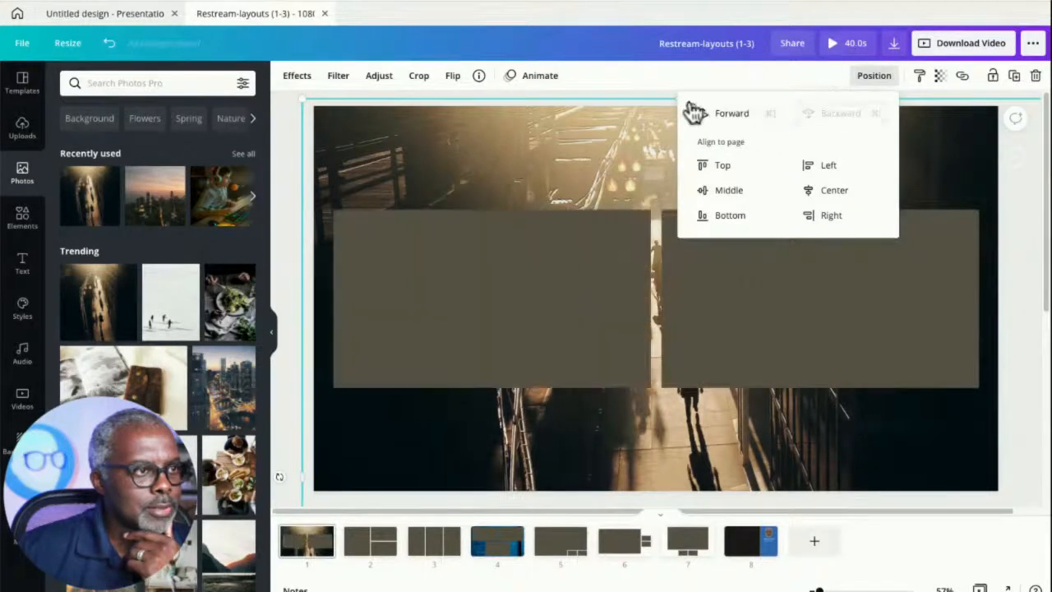
{"action": "left_click", "coordinate": [631, 90]}
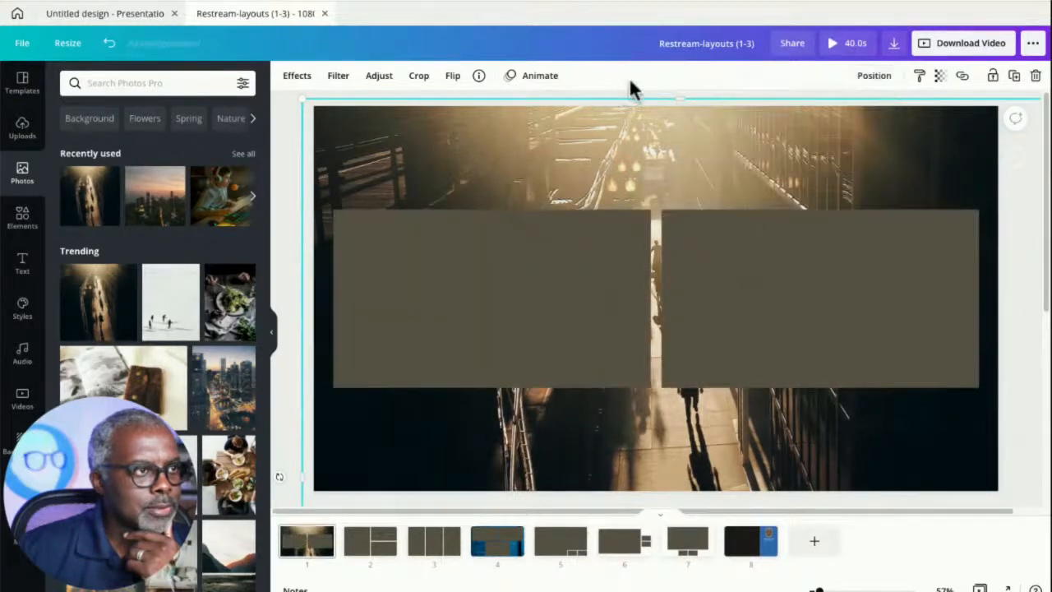
{"action": "left_click", "coordinate": [288, 148]}
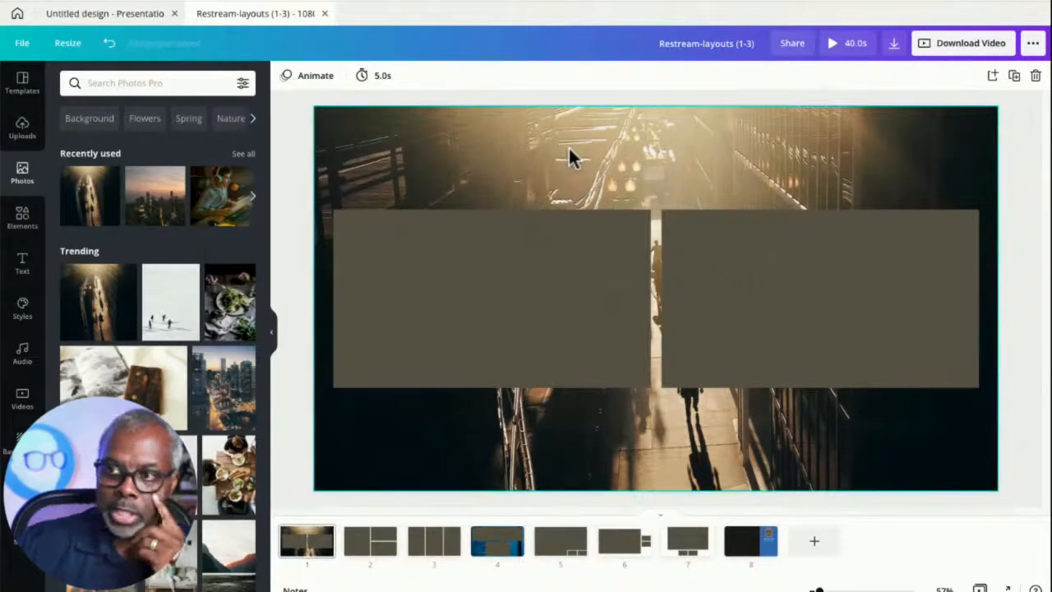
- Apply the desert landscape background with the moon to page 1
{"action": "left_click", "coordinate": [16, 442]}
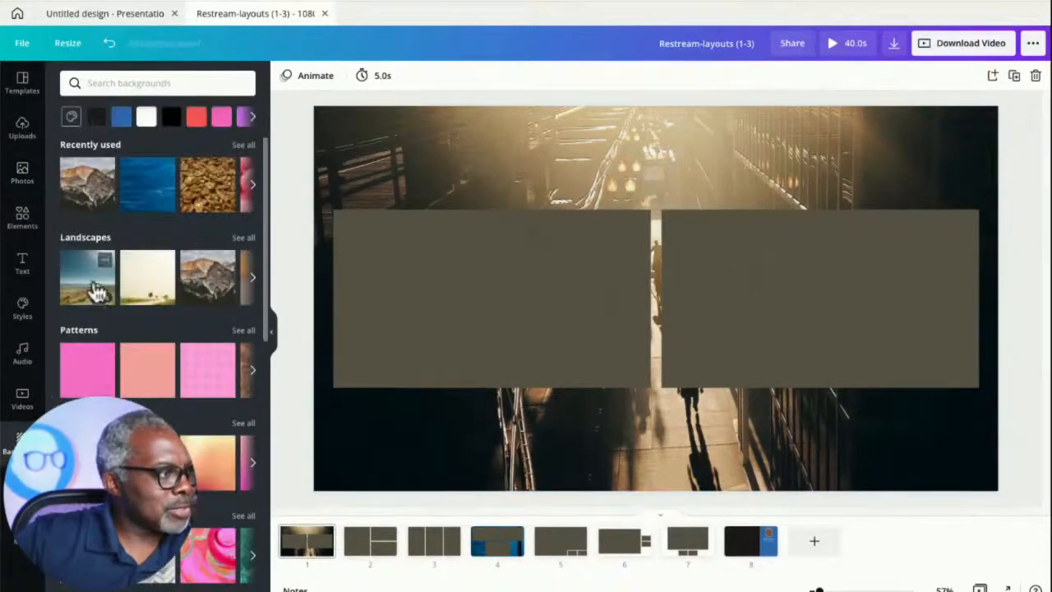
{"action": "left_click", "coordinate": [94, 289]}
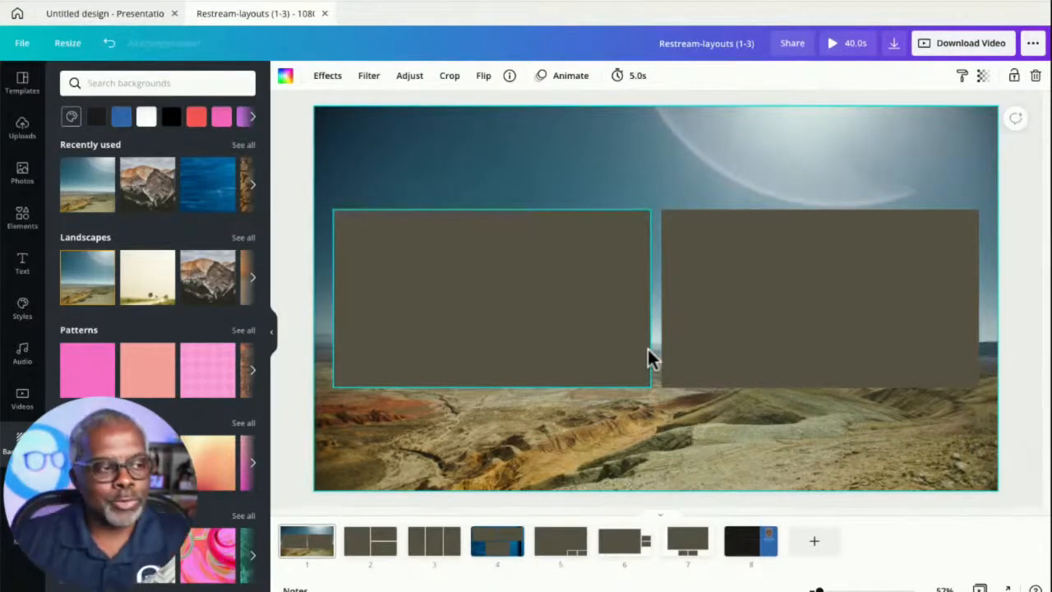
- Apply a warm orange-pink gradient background to page 2
{"action": "left_click", "coordinate": [374, 546]}
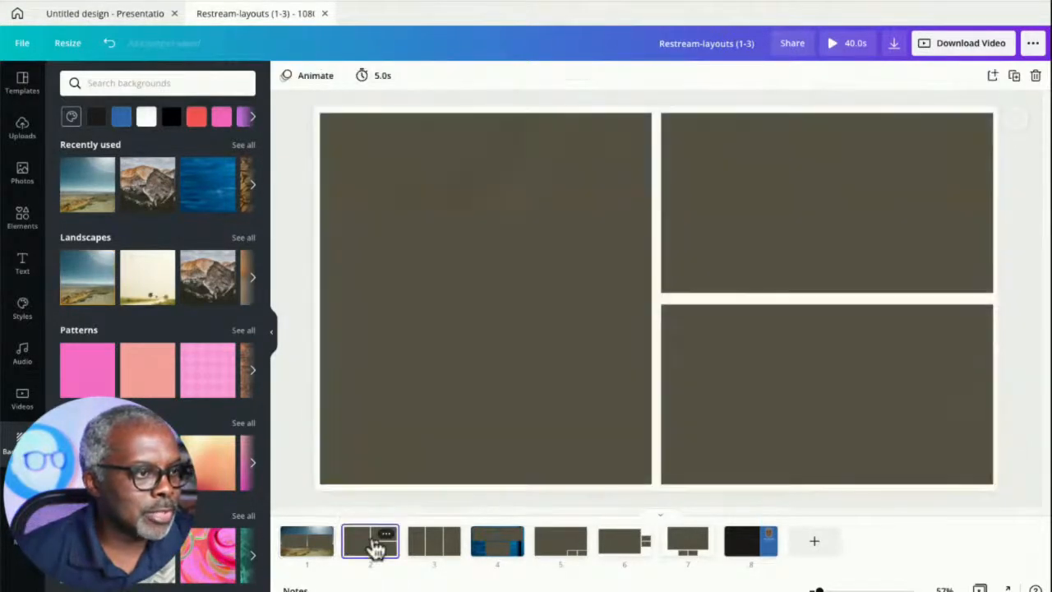
{"action": "left_click", "coordinate": [210, 284]}
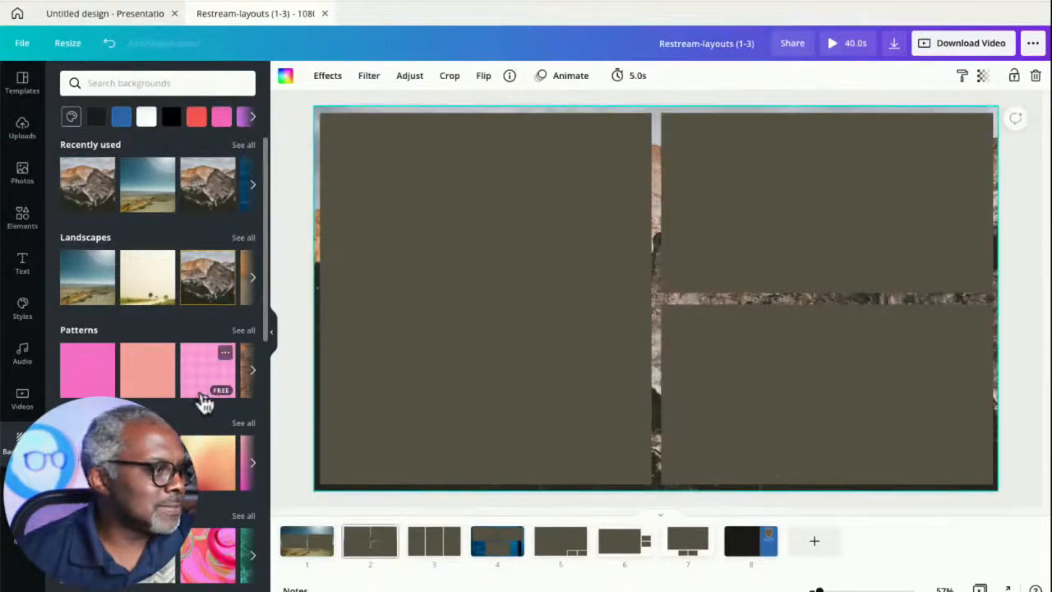
{"action": "left_click", "coordinate": [199, 383]}
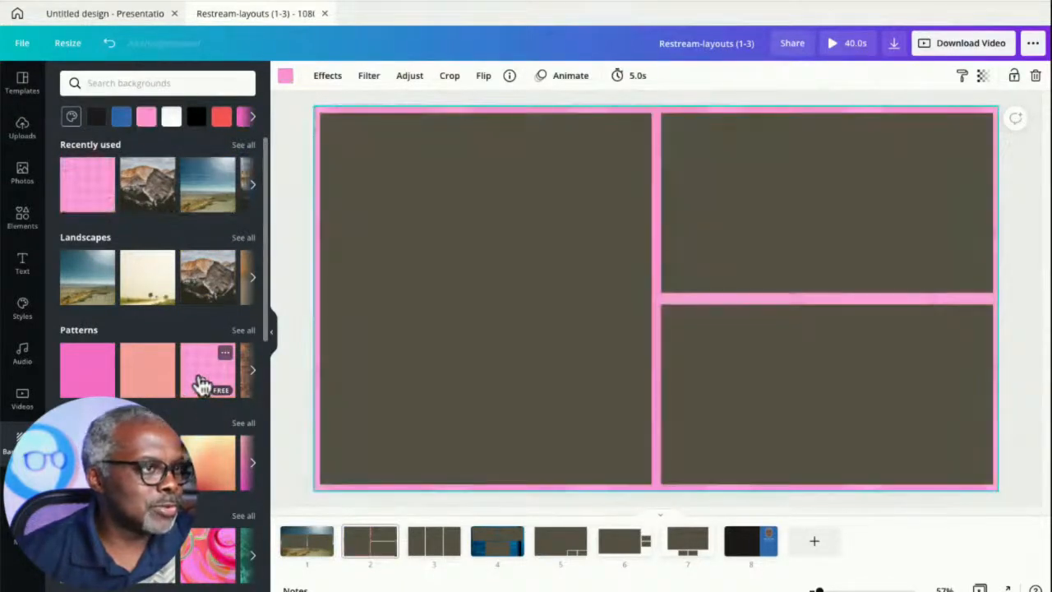
{"action": "left_click", "coordinate": [104, 354]}
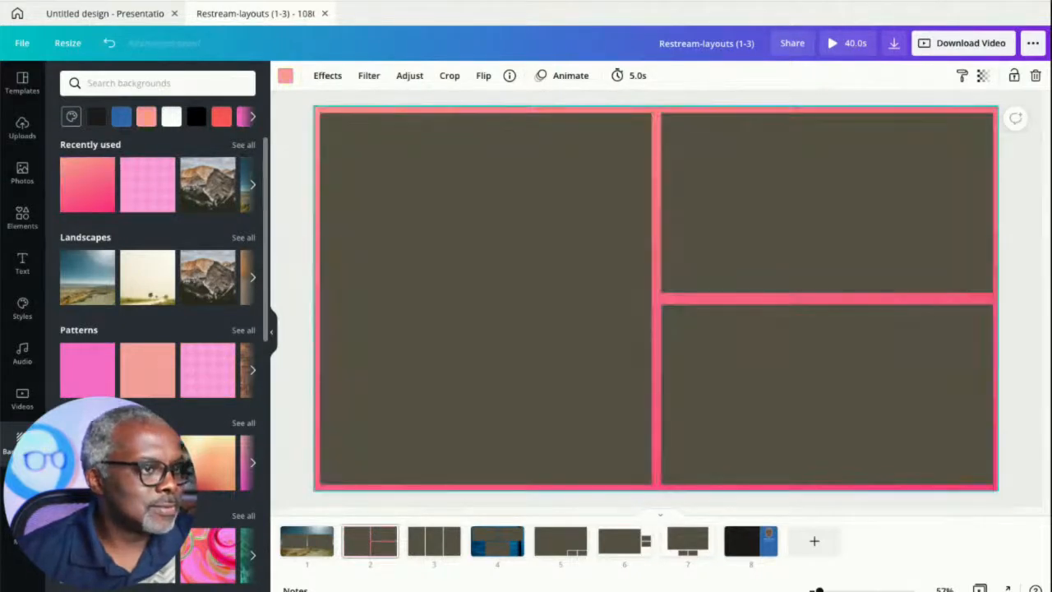
{"action": "left_click", "coordinate": [218, 445]}
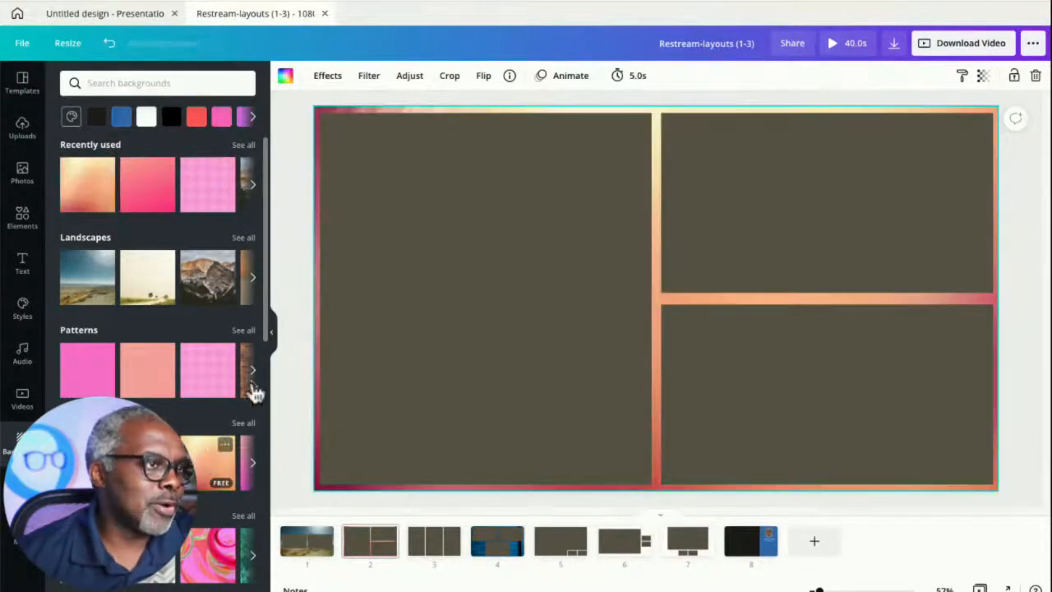
{"action": "left_click", "coordinate": [291, 218]}
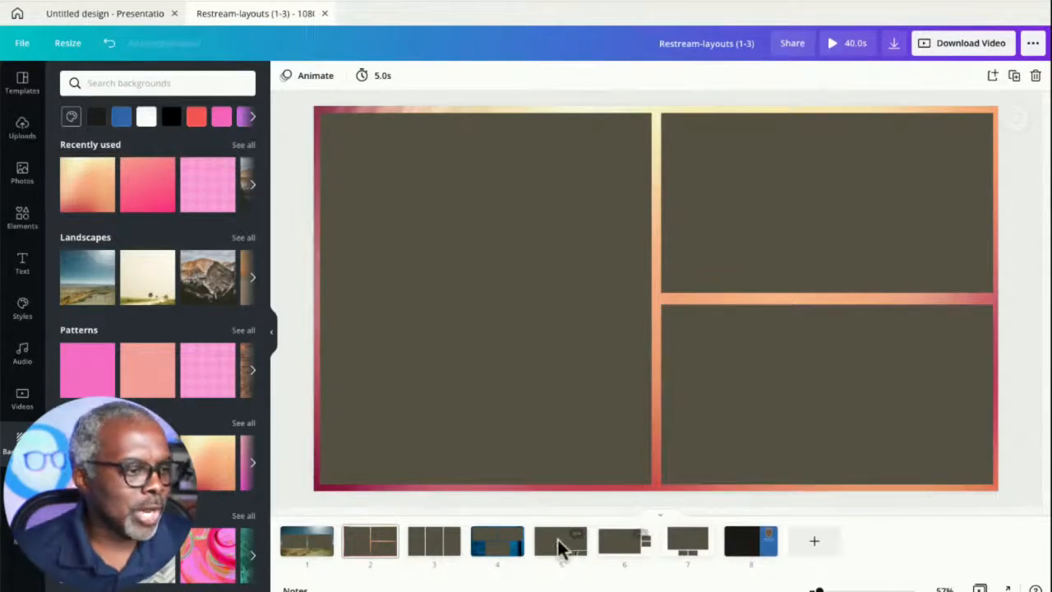
- Apply the chocolate hearts food background to page 4
{"action": "left_click", "coordinate": [493, 553]}
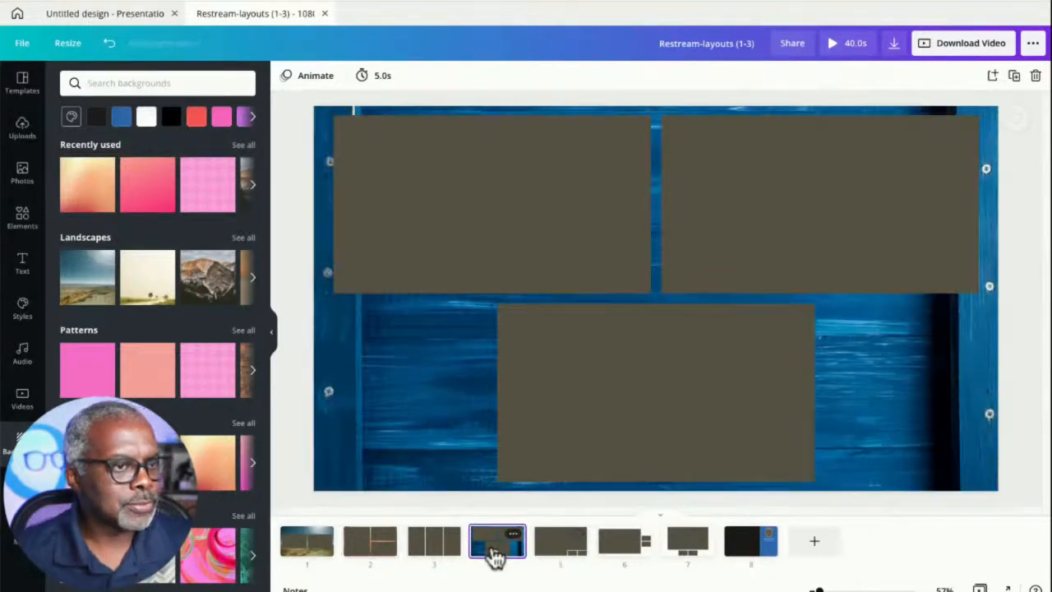
{"action": "scroll", "coordinate": [205, 411], "scroll_direction": "down", "scroll_amount": 3}
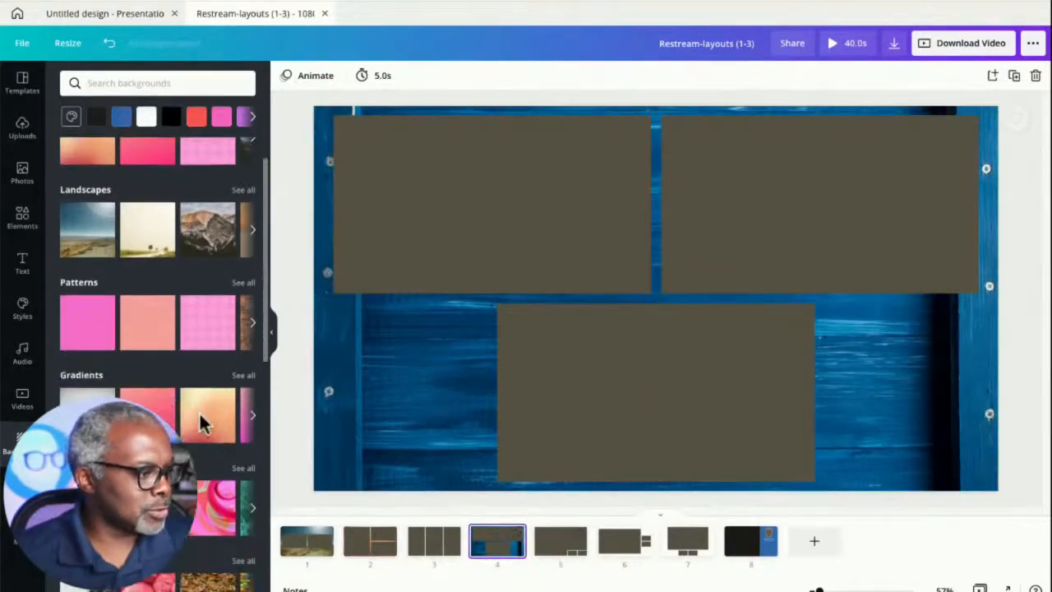
{"action": "scroll", "coordinate": [200, 415], "scroll_direction": "down", "scroll_amount": 1}
{"action": "left_click", "coordinate": [102, 437]}
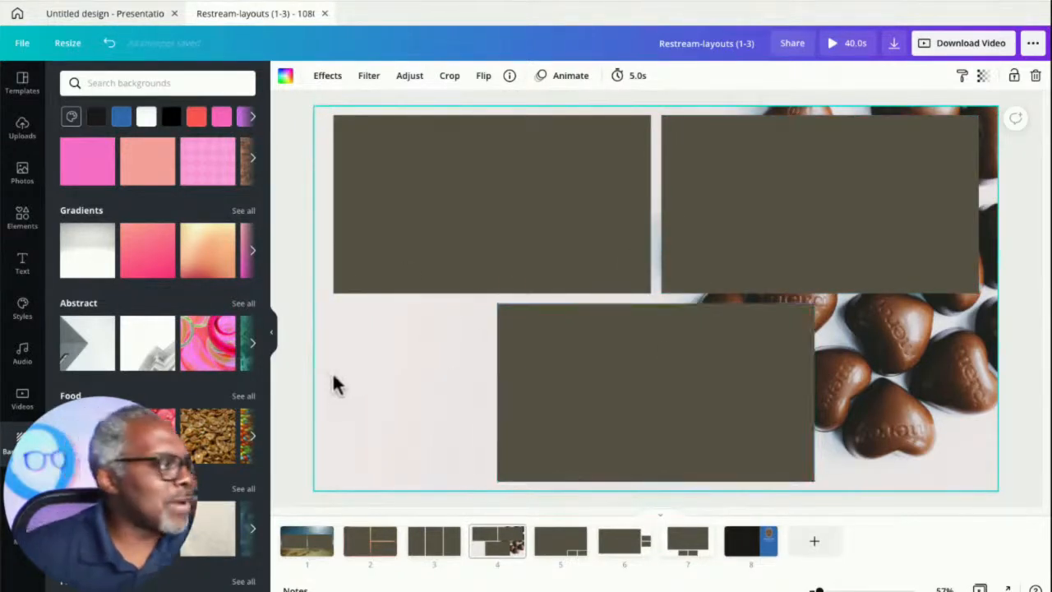
- Search the elements for candy and add a purple wrapped candy graphic to page 4
{"action": "left_click", "coordinate": [23, 230]}
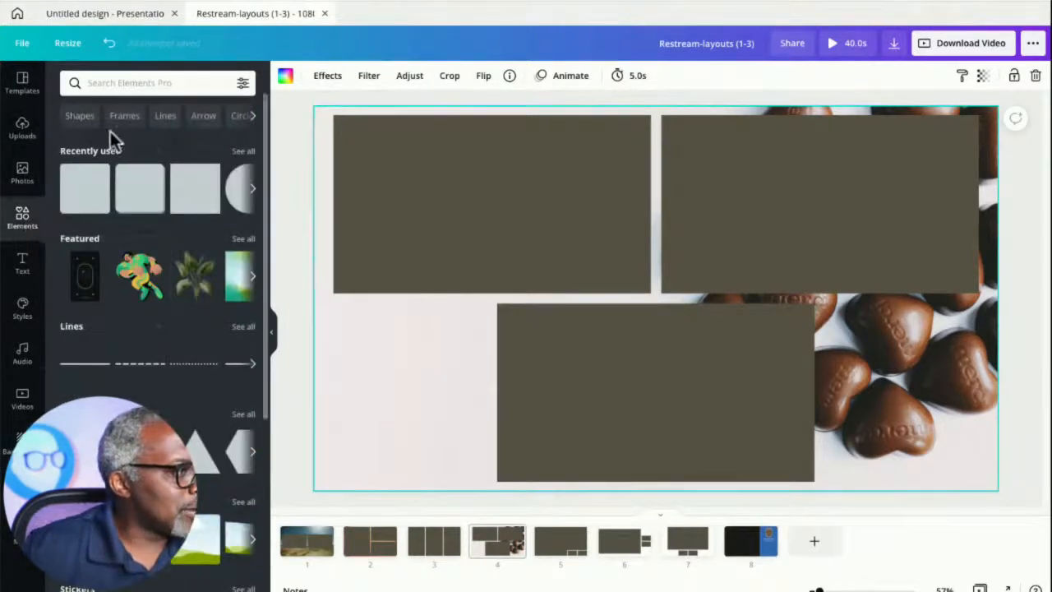
{"action": "left_click", "coordinate": [123, 88]}
{"action": "type", "text": "cand"}
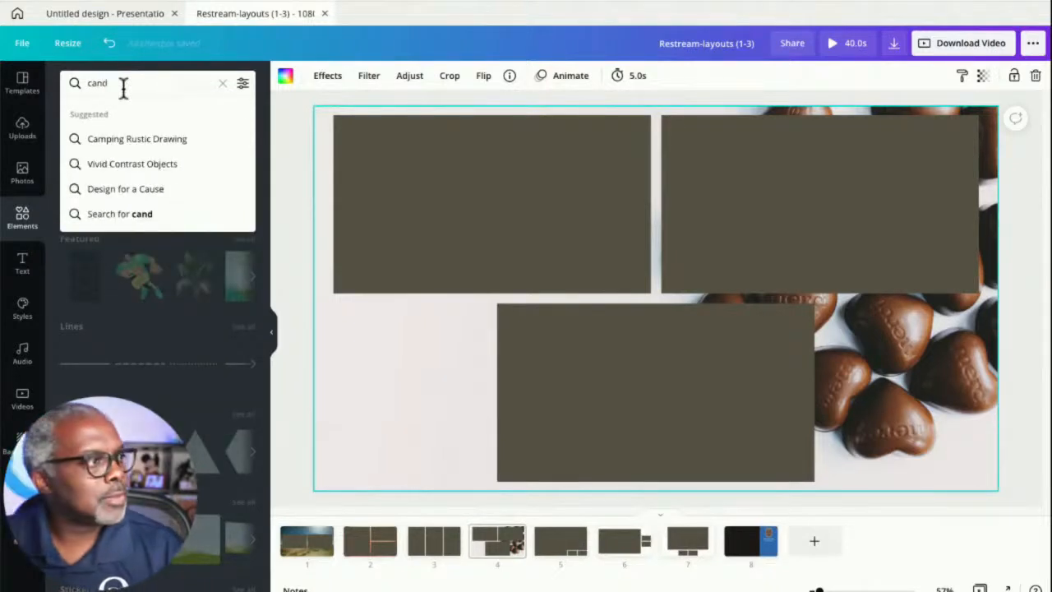
{"action": "type", "text": "u"}
{"action": "key", "text": "BackSpace"}
{"action": "type", "text": "y"}
{"action": "left_click", "coordinate": [94, 138]}
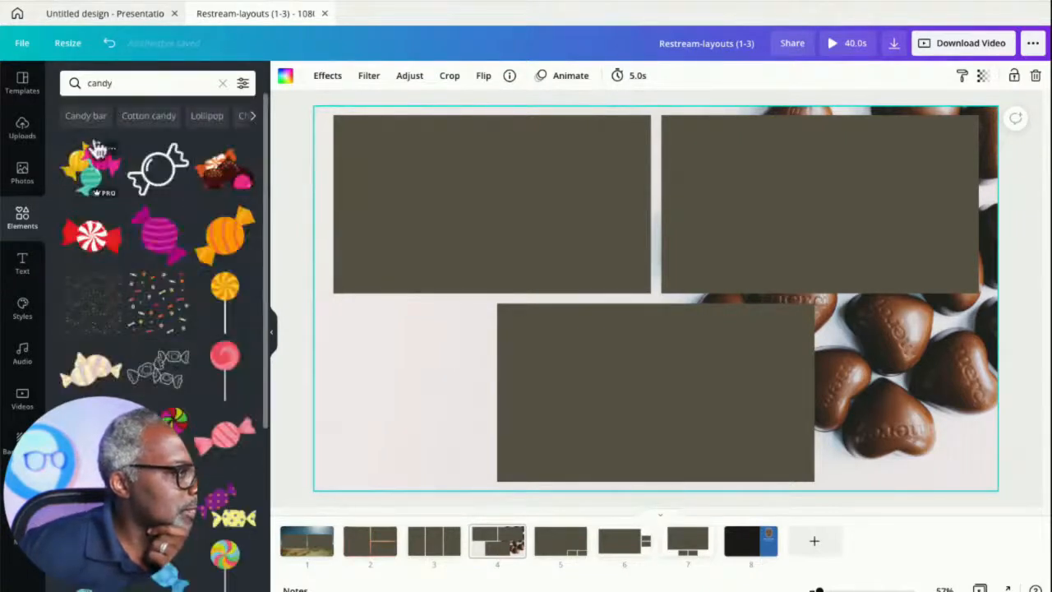
{"action": "scroll", "coordinate": [130, 327], "scroll_direction": "down", "scroll_amount": 5}
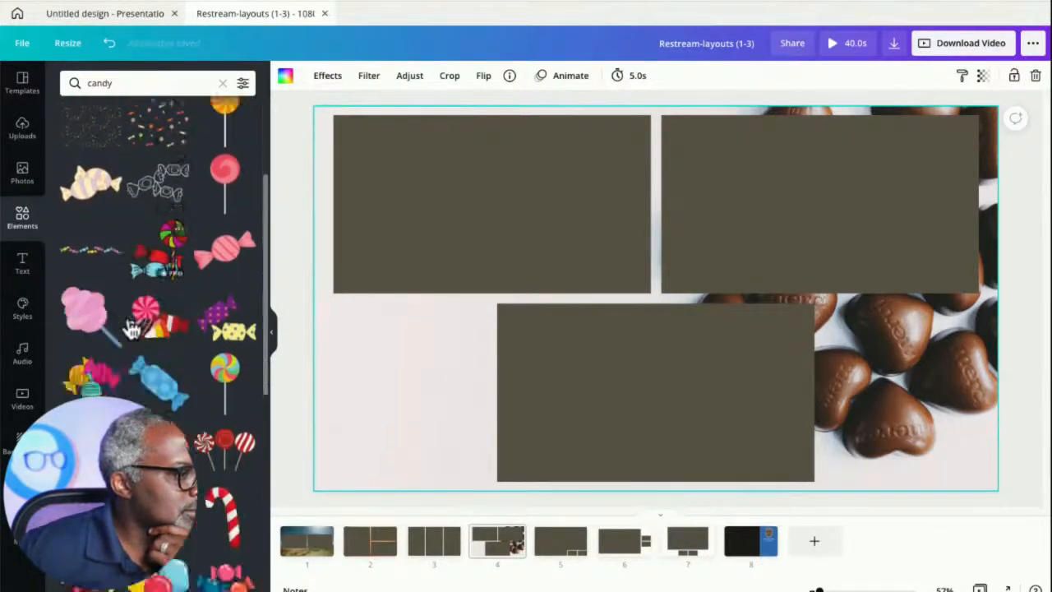
{"action": "scroll", "coordinate": [133, 345], "scroll_direction": "down", "scroll_amount": 5}
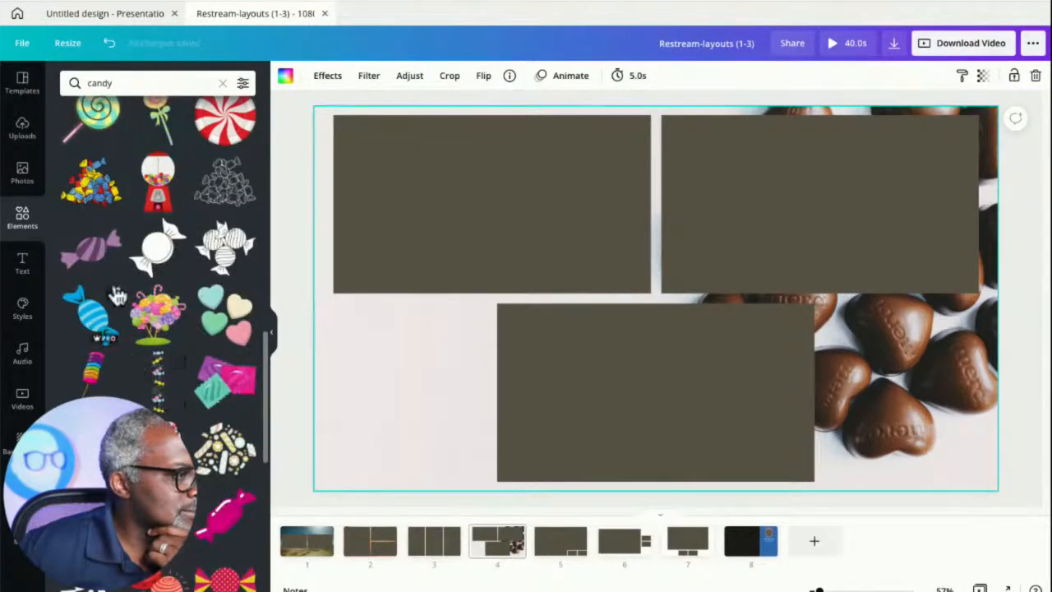
{"action": "left_click", "coordinate": [96, 258]}
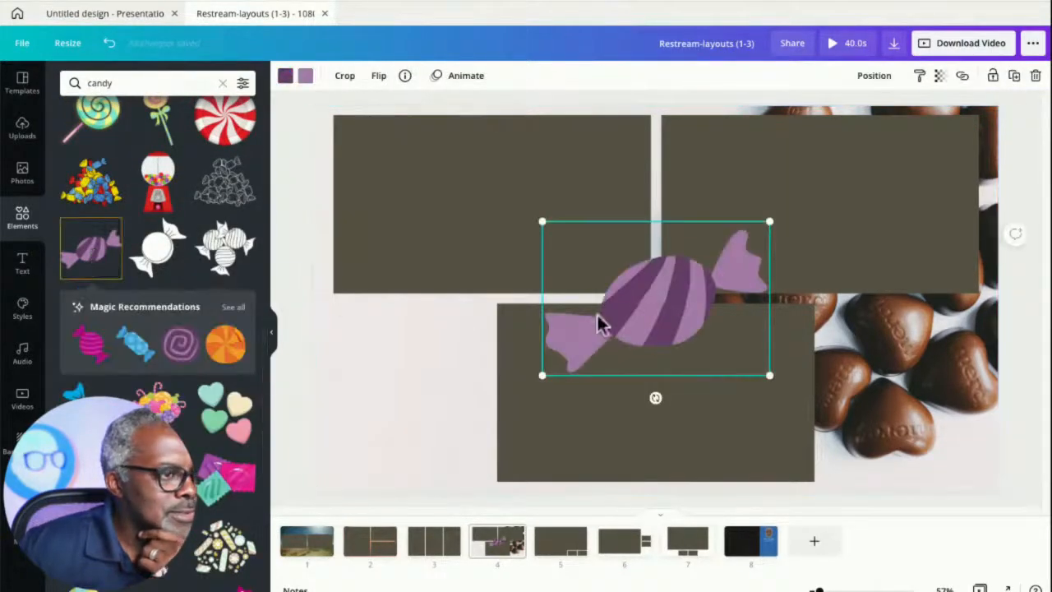
- Shrink the purple candy graphic and move it into the empty lower-left corner of page 4
{"action": "left_click_drag", "start_coordinate": [641, 316], "coordinate": [429, 373]}
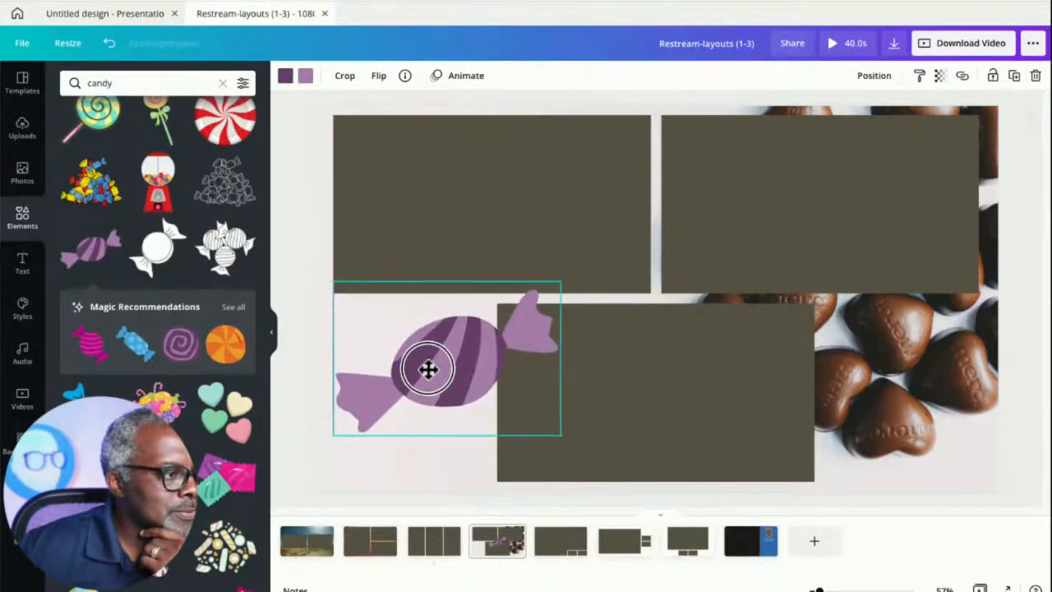
{"action": "left_click_drag", "start_coordinate": [559, 282], "coordinate": [455, 355]}
{"action": "mouse_move", "coordinate": [403, 399]}
{"action": "left_mouse_down"}
{"action": "mouse_move", "coordinate": [417, 401]}
{"action": "mouse_move", "coordinate": [409, 400]}
{"action": "left_mouse_up"}
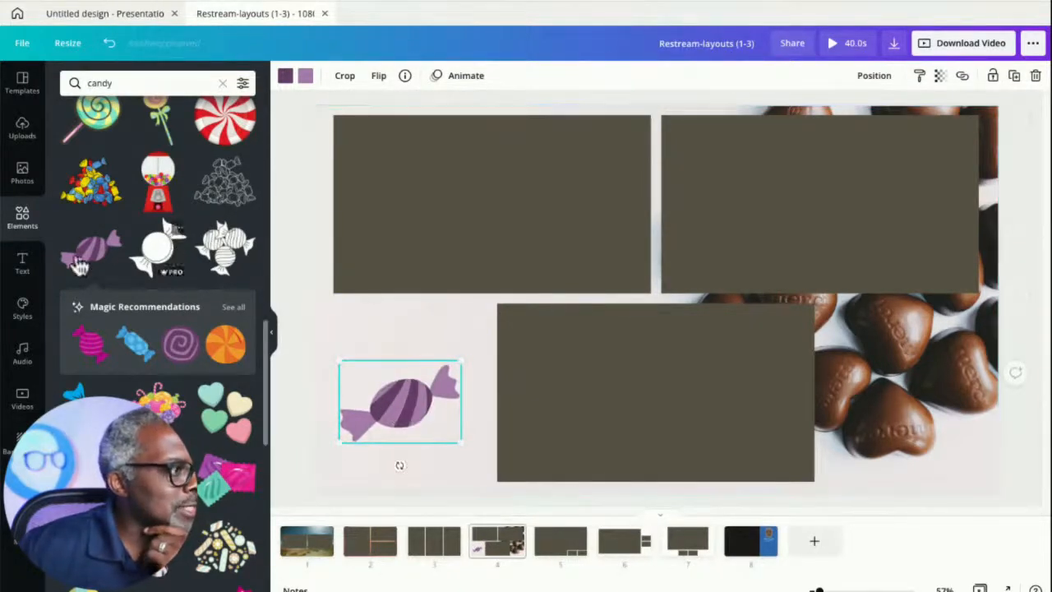
- Add a heading below the candy and set its text to BRADLEY'S
{"action": "left_click", "coordinate": [23, 267]}
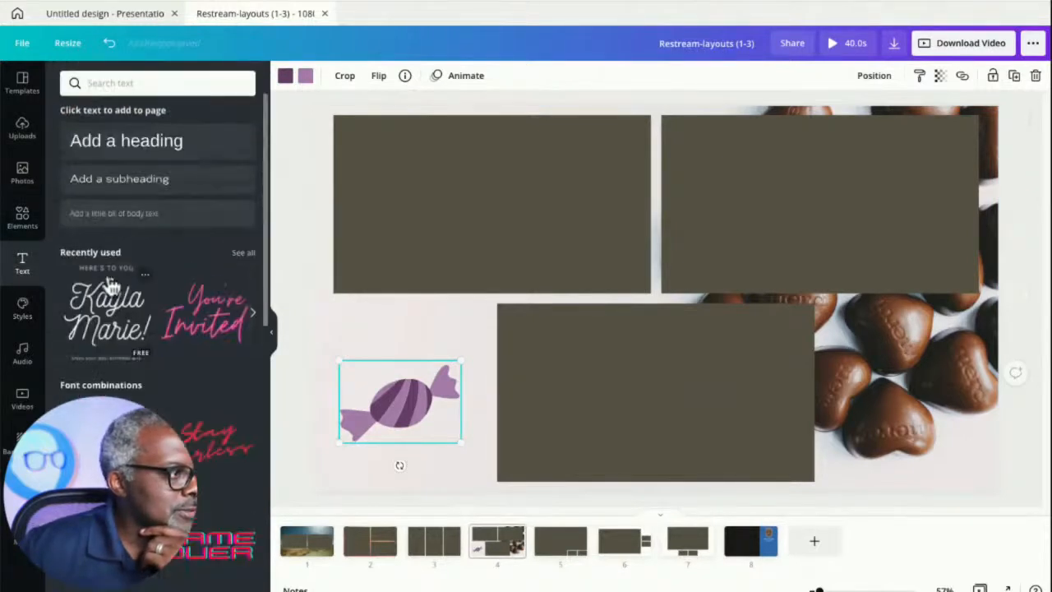
{"action": "left_click", "coordinate": [134, 153]}
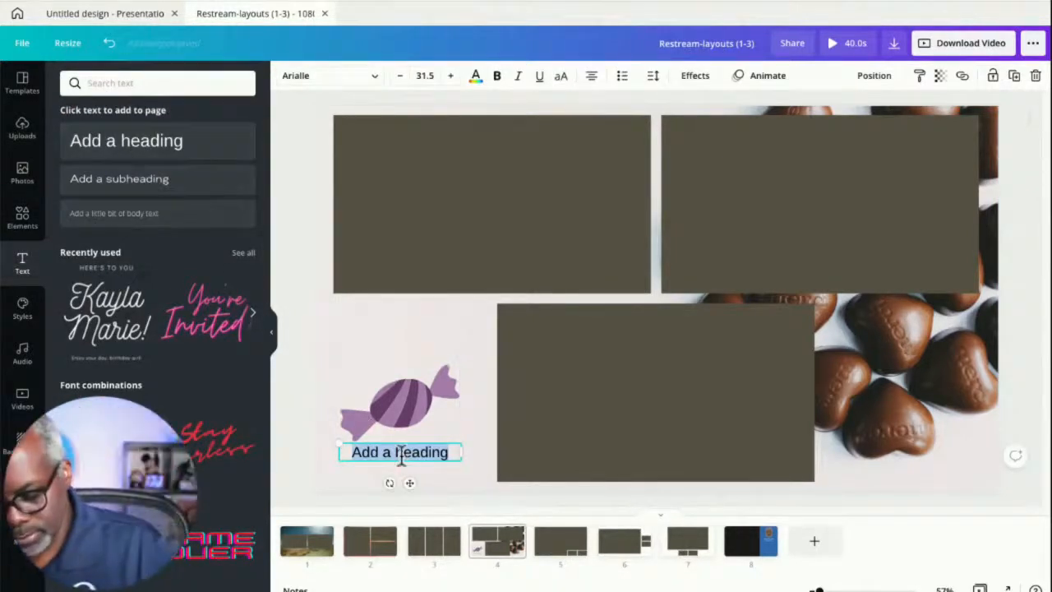
{"action": "type", "text": "BRADLEY"}
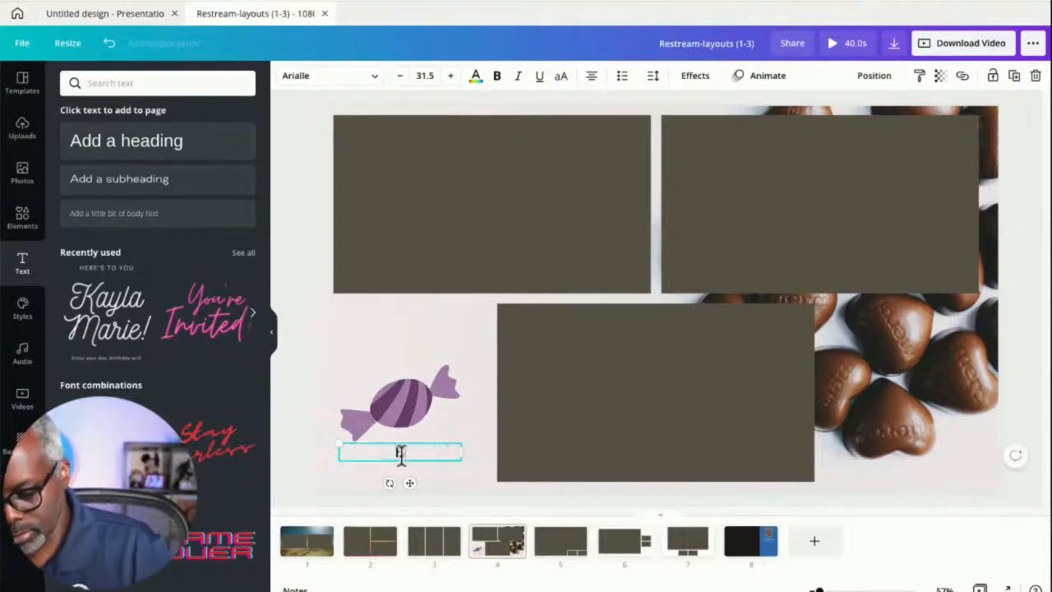
{"action": "type", "text": "'S"}
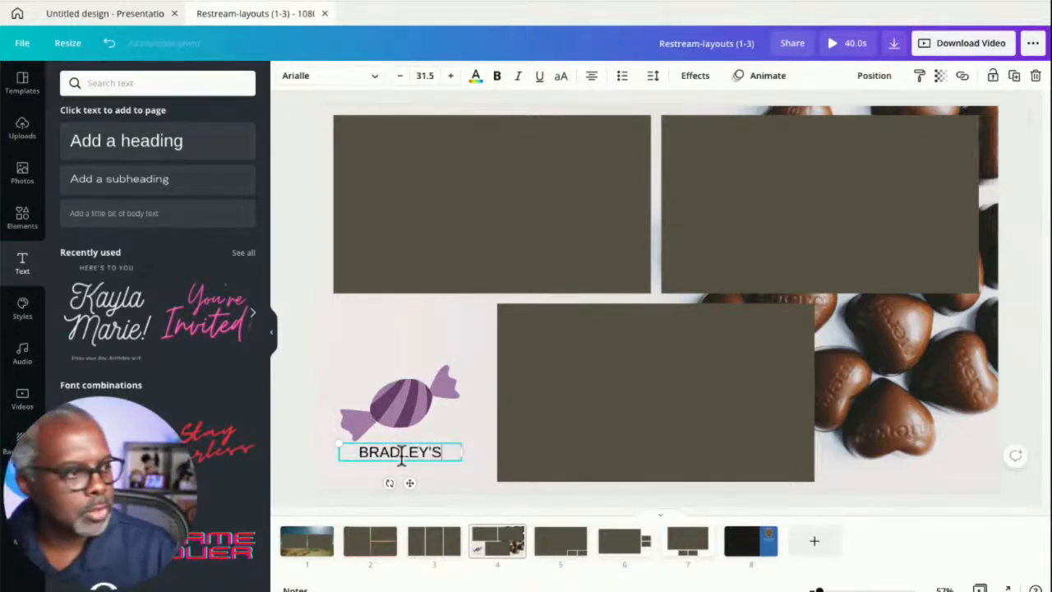
- Move the BRADLEY'S heading above the candy graphic
{"action": "left_click", "coordinate": [372, 388], "text": "shift"}
{"action": "left_click", "coordinate": [392, 459]}
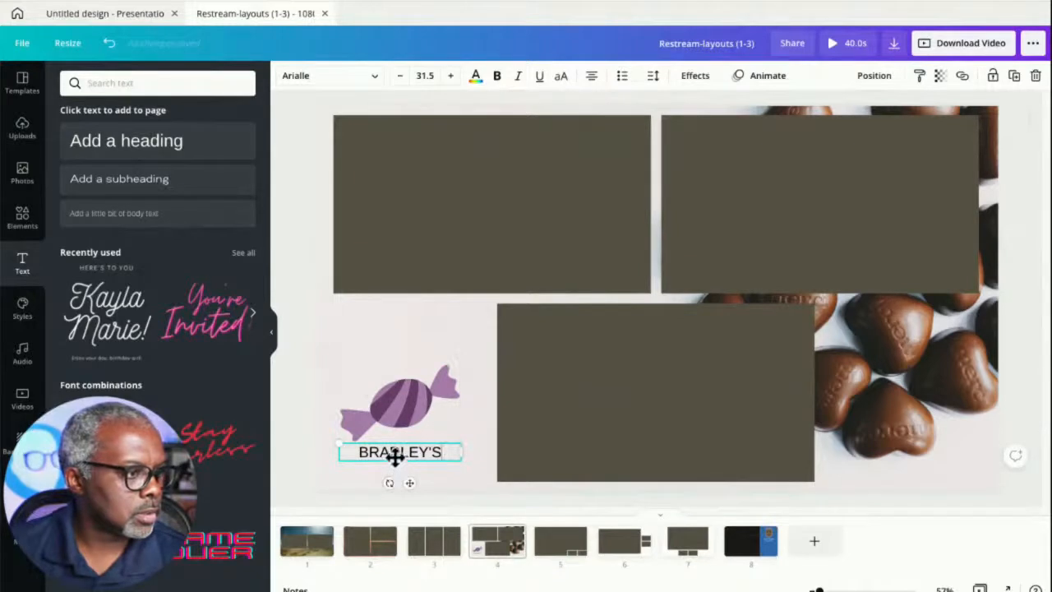
{"action": "left_click", "coordinate": [479, 467]}
{"action": "left_click", "coordinate": [418, 455]}
{"action": "left_click", "coordinate": [427, 396]}
{"action": "left_click_drag", "start_coordinate": [400, 453], "coordinate": [401, 355]}
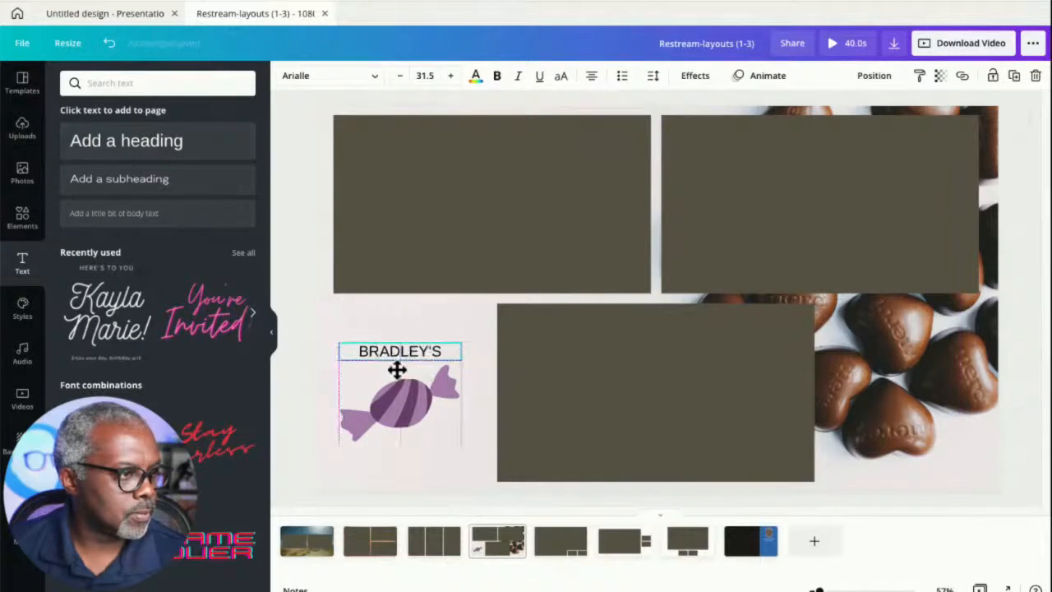
- Duplicate the heading, place the copy below the candy, and change its text to CANDIES
{"action": "key", "text": "ctrl+d"}
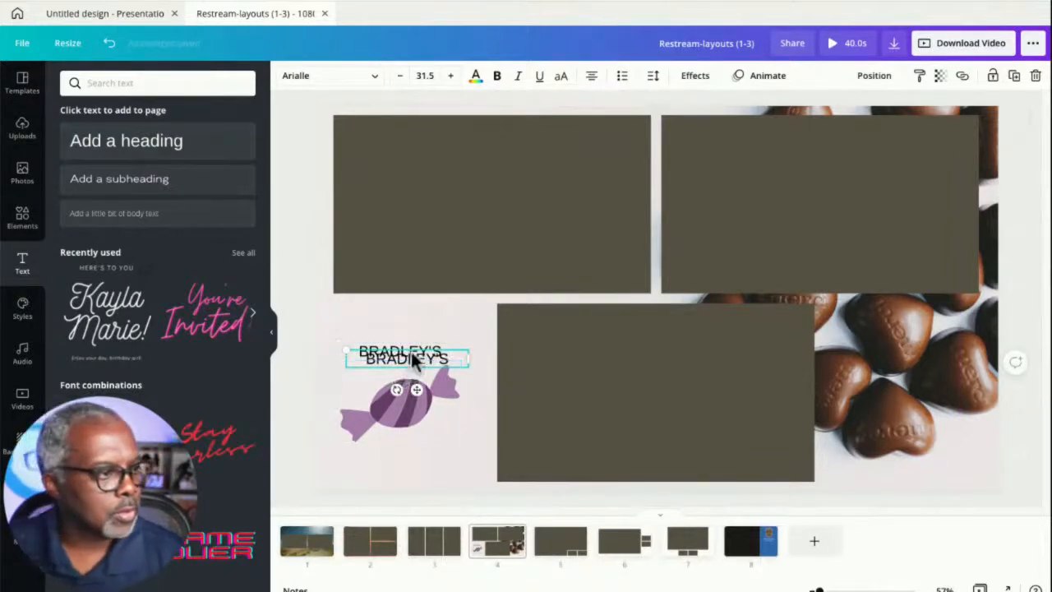
{"action": "left_click_drag", "start_coordinate": [414, 367], "coordinate": [409, 458]}
{"action": "double_click", "coordinate": [408, 458]}
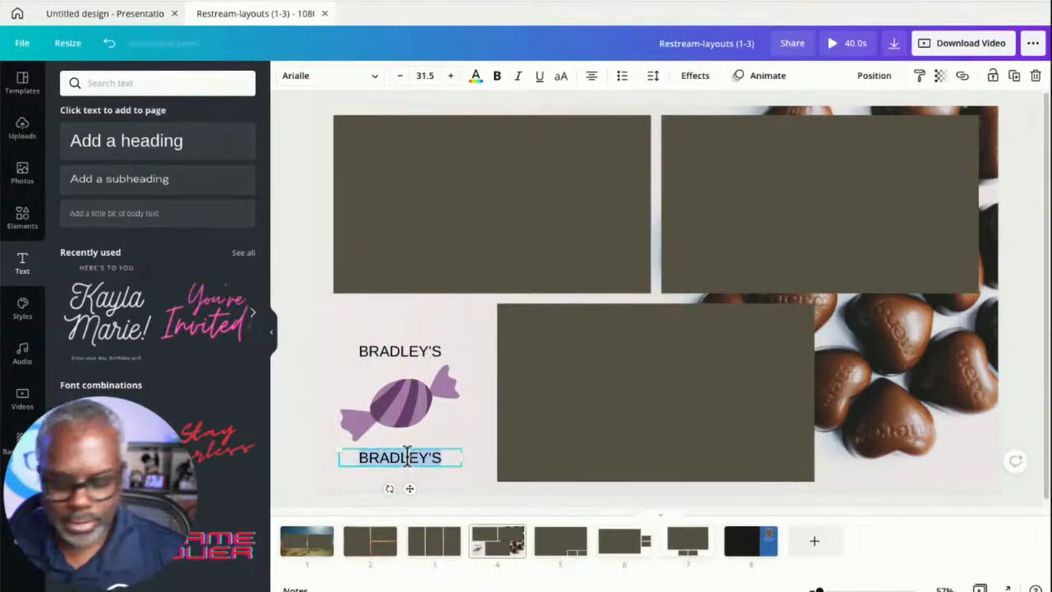
{"action": "type", "text": "CANDIES"}
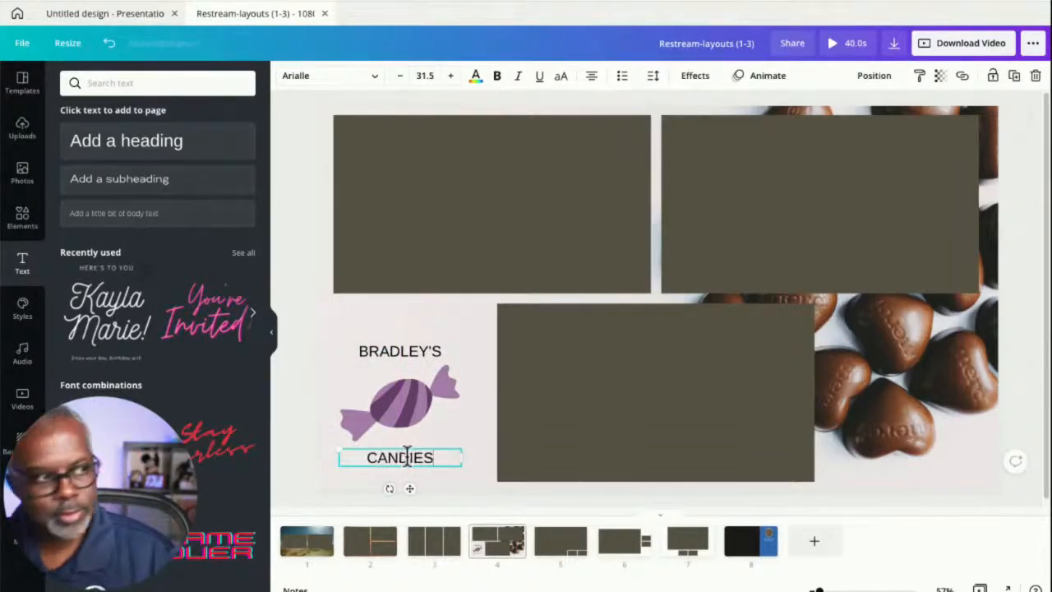
- Change the BRADLEY'S heading font to Anton
{"action": "double_click", "coordinate": [403, 355]}
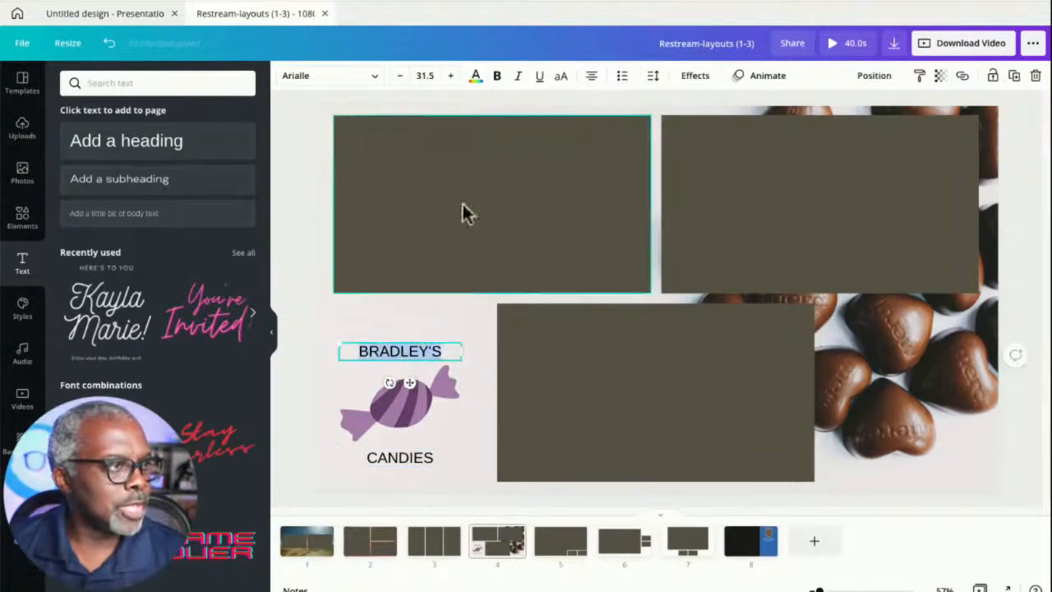
{"action": "left_click", "coordinate": [374, 76]}
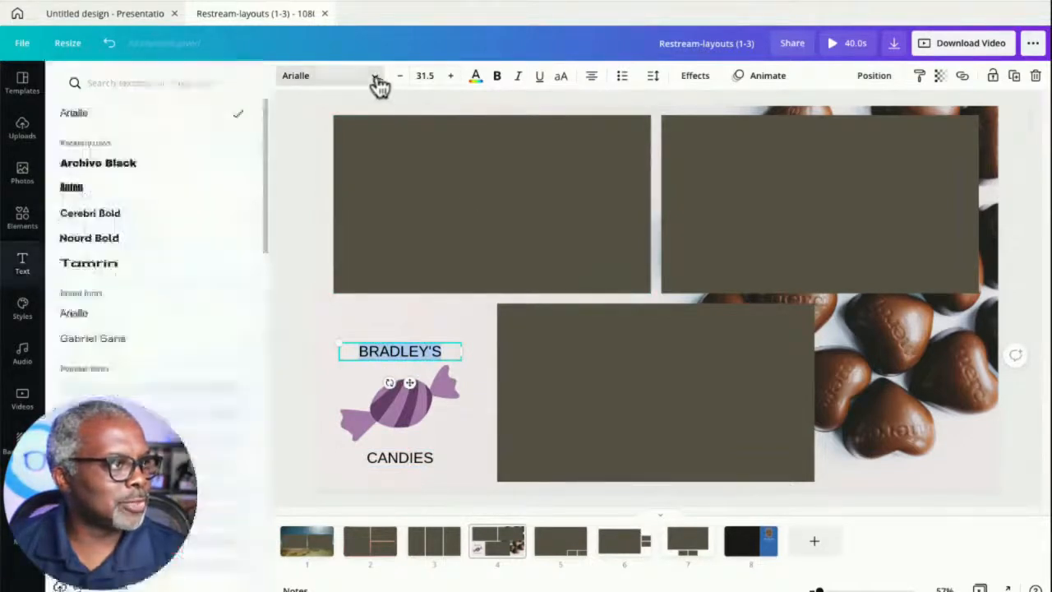
{"action": "scroll", "coordinate": [156, 329], "scroll_direction": "down", "scroll_amount": 1}
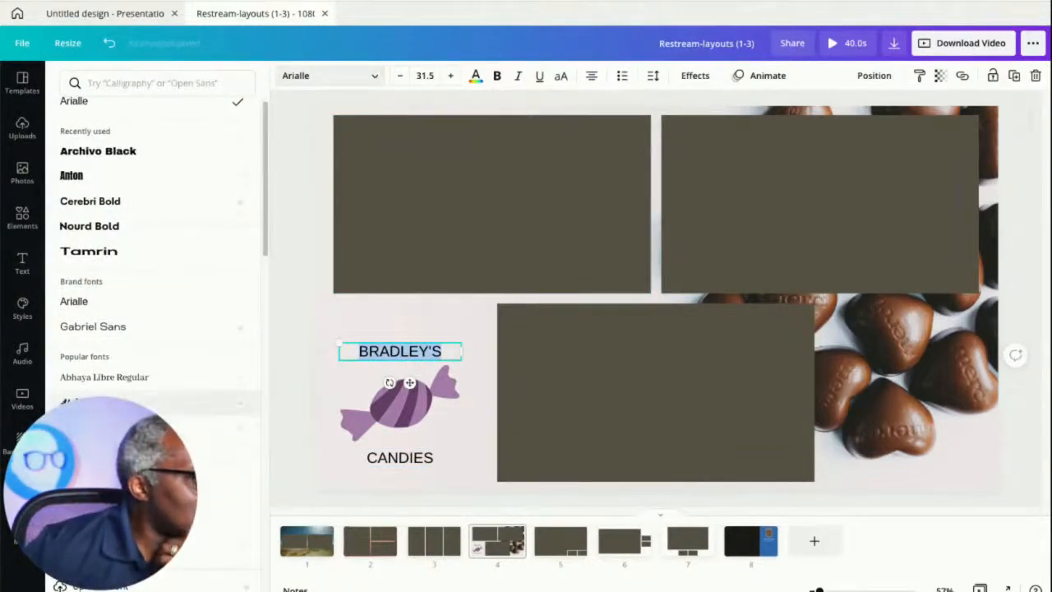
{"action": "scroll", "coordinate": [156, 271], "scroll_direction": "down", "scroll_amount": 5}
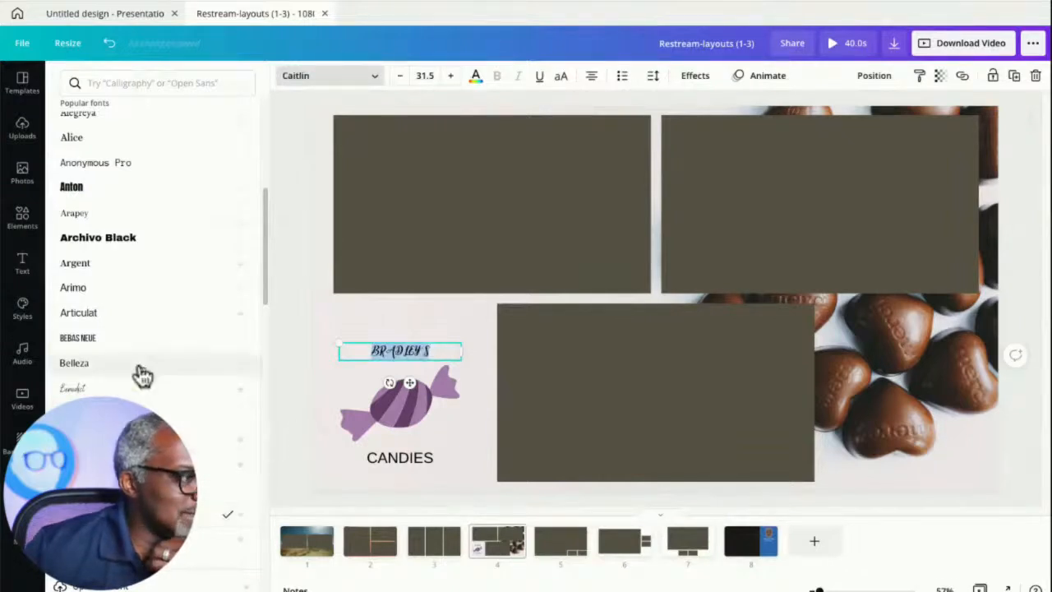
{"action": "scroll", "coordinate": [137, 239], "scroll_direction": "up", "scroll_amount": 4}
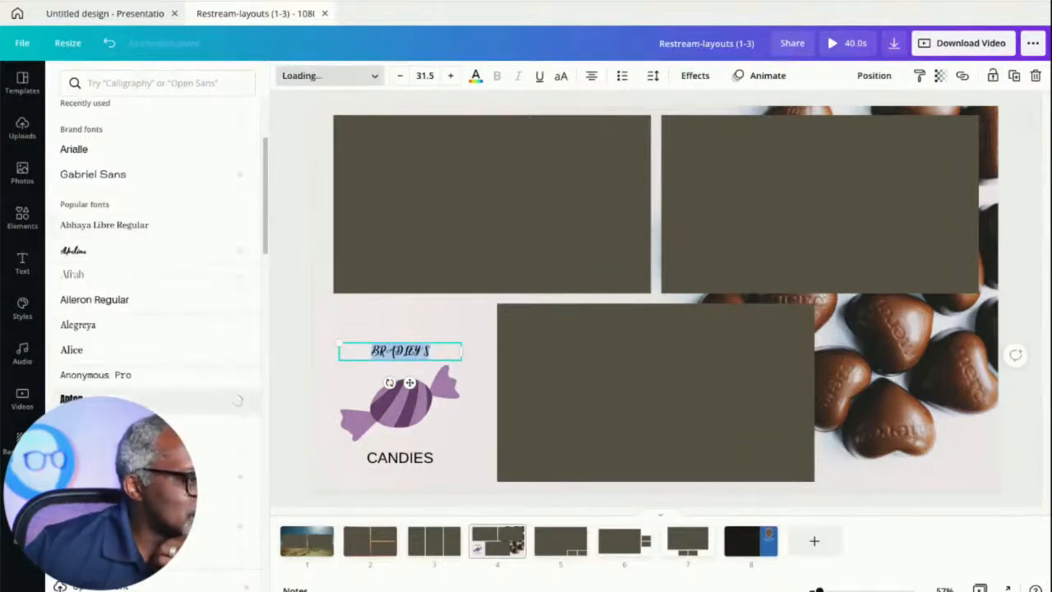
{"action": "left_click", "coordinate": [287, 421]}
{"action": "left_click", "coordinate": [305, 420]}
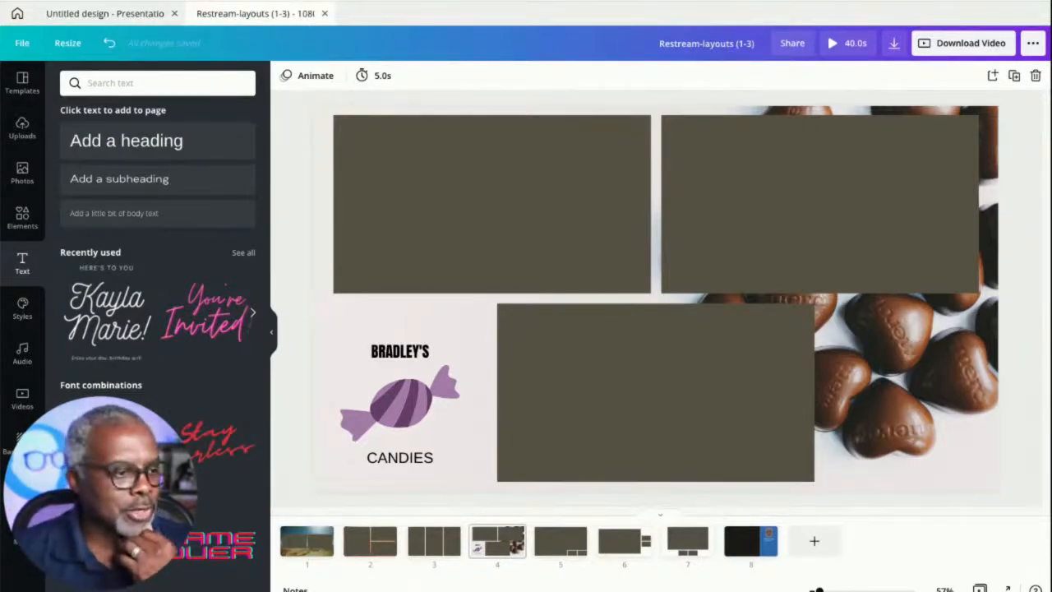
- Browse pages 7 and 6, then return to page 4
{"action": "left_click", "coordinate": [685, 549]}
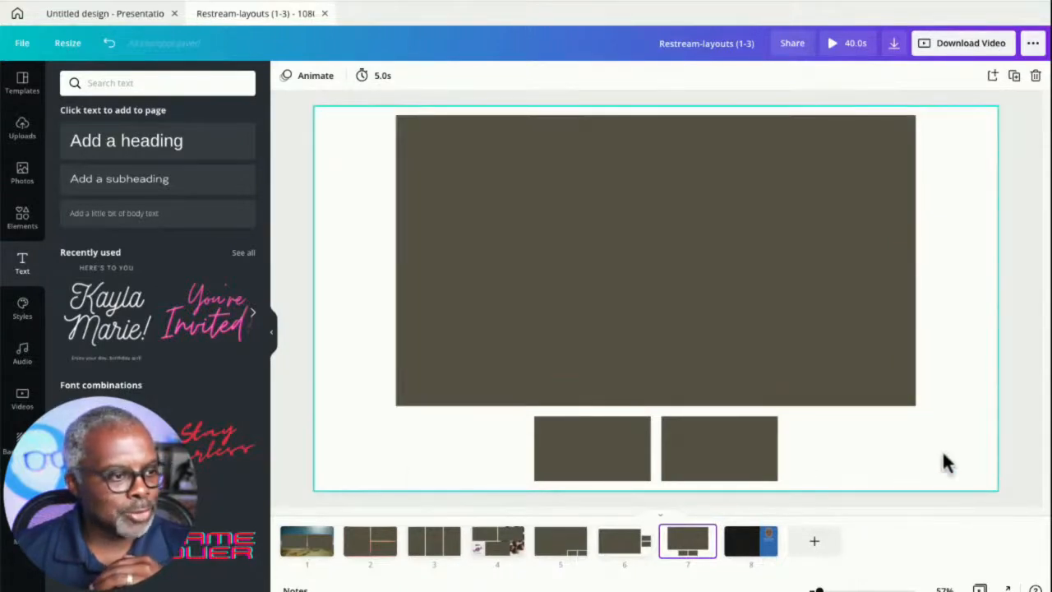
{"action": "left_click", "coordinate": [623, 548]}
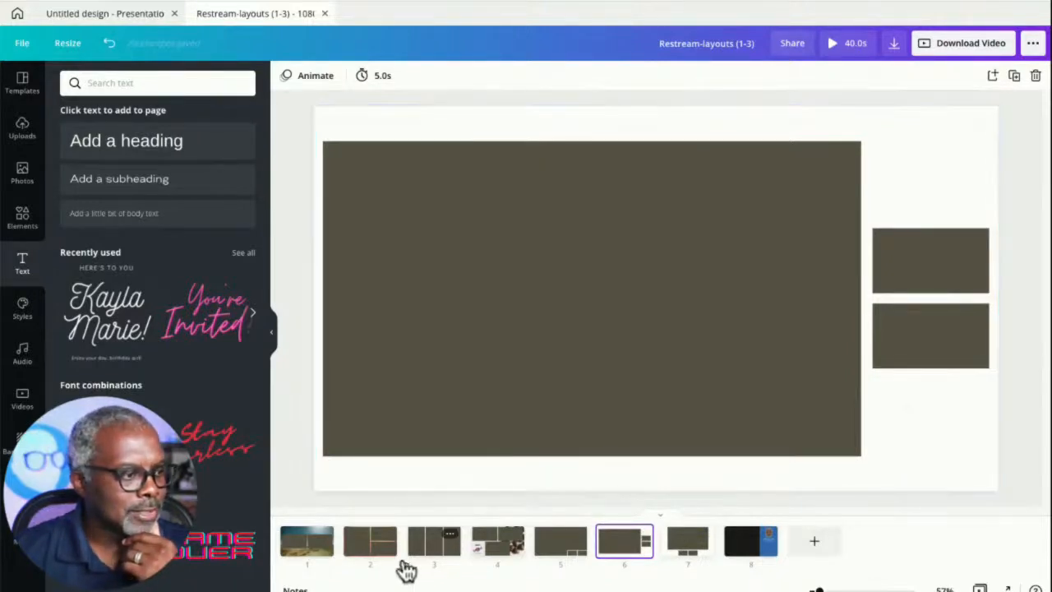
{"action": "left_click", "coordinate": [491, 547]}
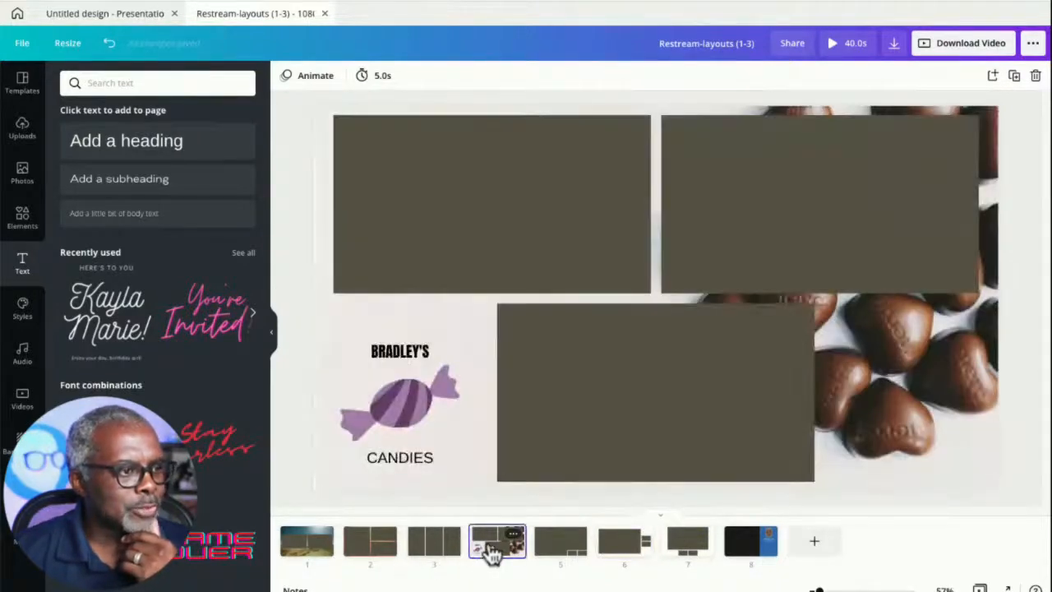
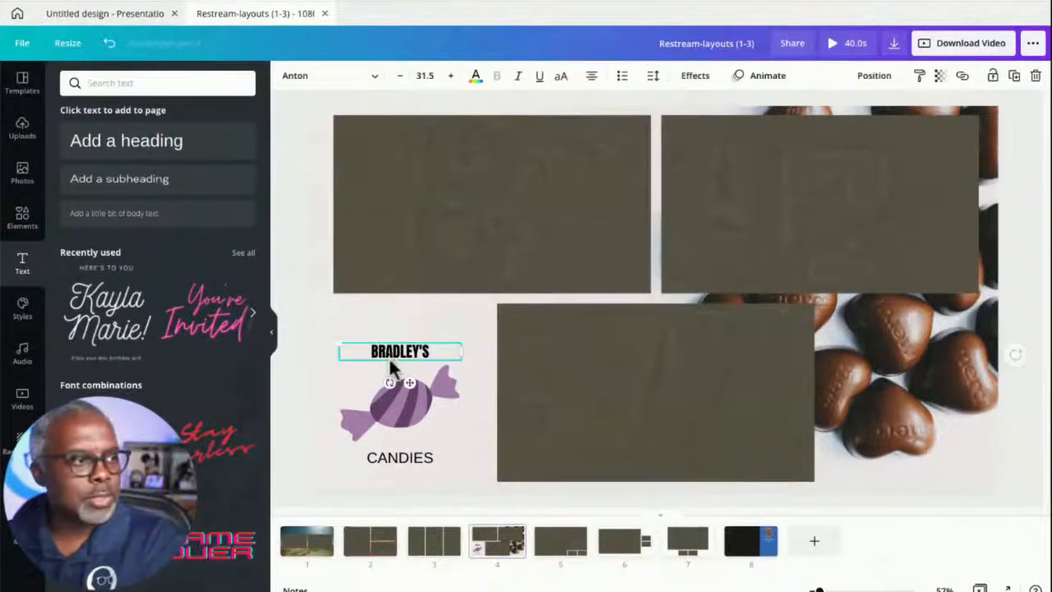
- Delete the heading, candy graphic and CANDIES text from page 4
{"action": "key", "text": "Delete"}
{"action": "left_click", "coordinate": [413, 458]}
{"action": "key", "text": "Delete"}
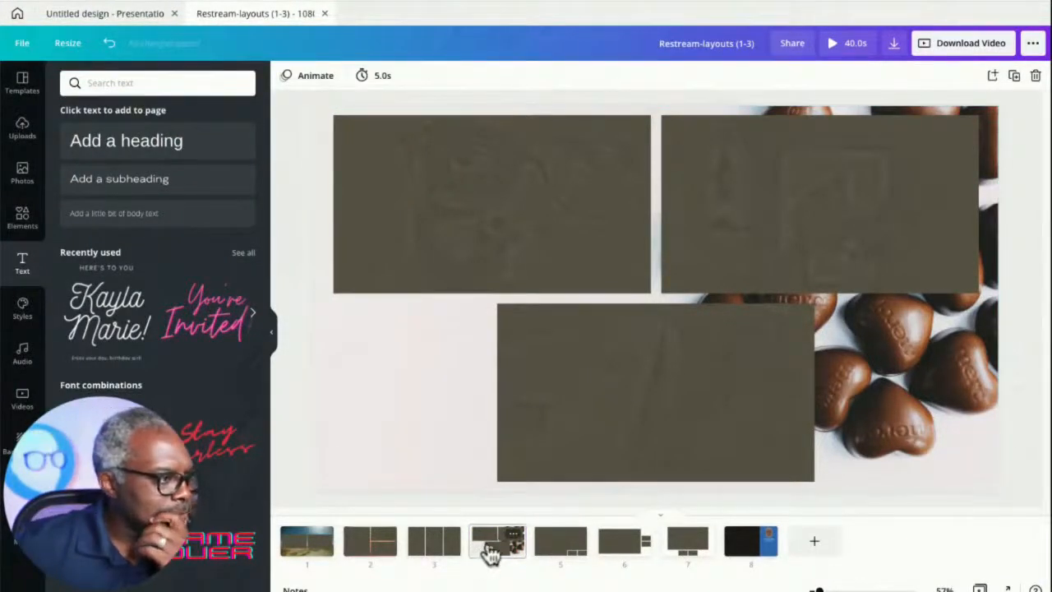
- Unlock the top-left frame on page 4 and duplicate page 4 as a new page 5
{"action": "left_click", "coordinate": [520, 251]}
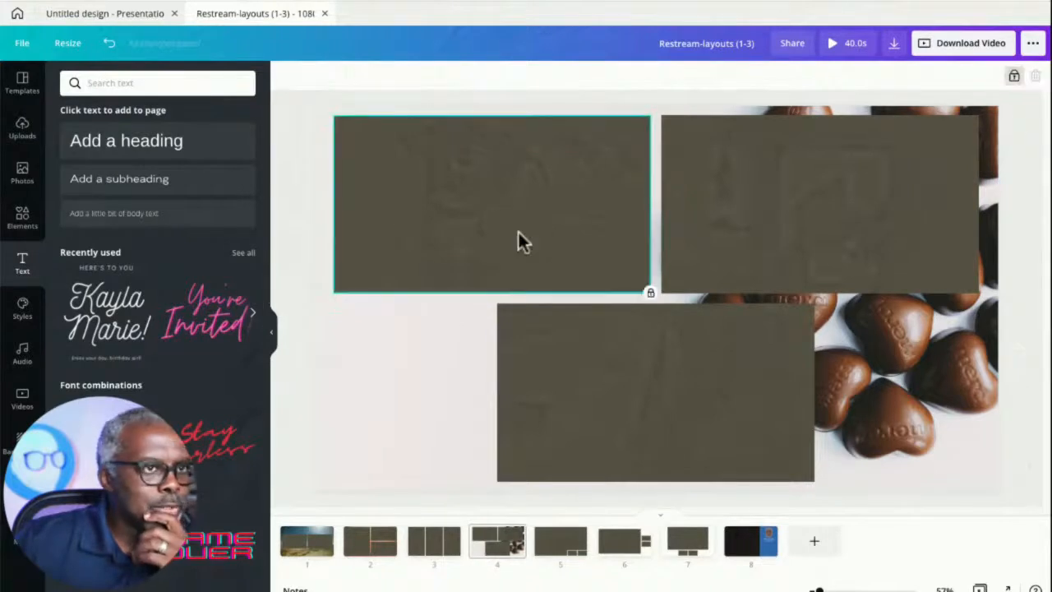
{"action": "left_click", "coordinate": [1014, 78]}
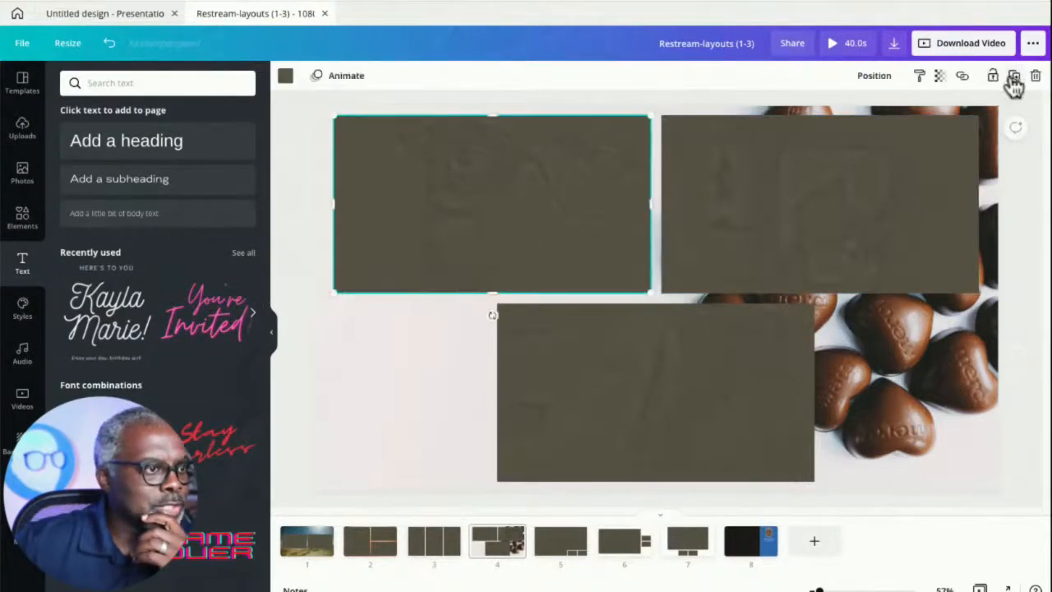
{"action": "left_click", "coordinate": [499, 559]}
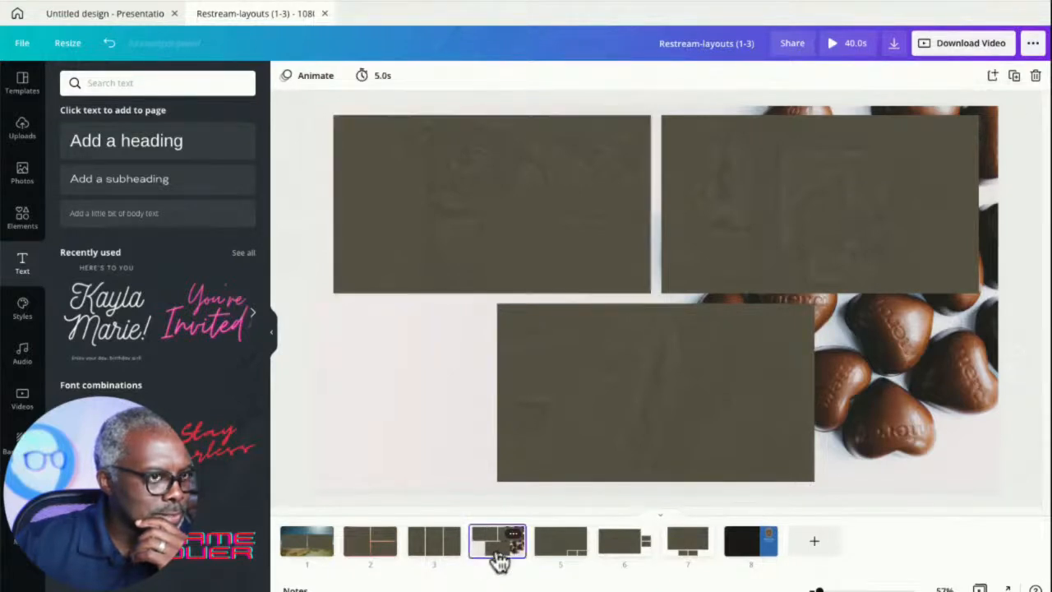
{"action": "left_click", "coordinate": [1015, 77]}
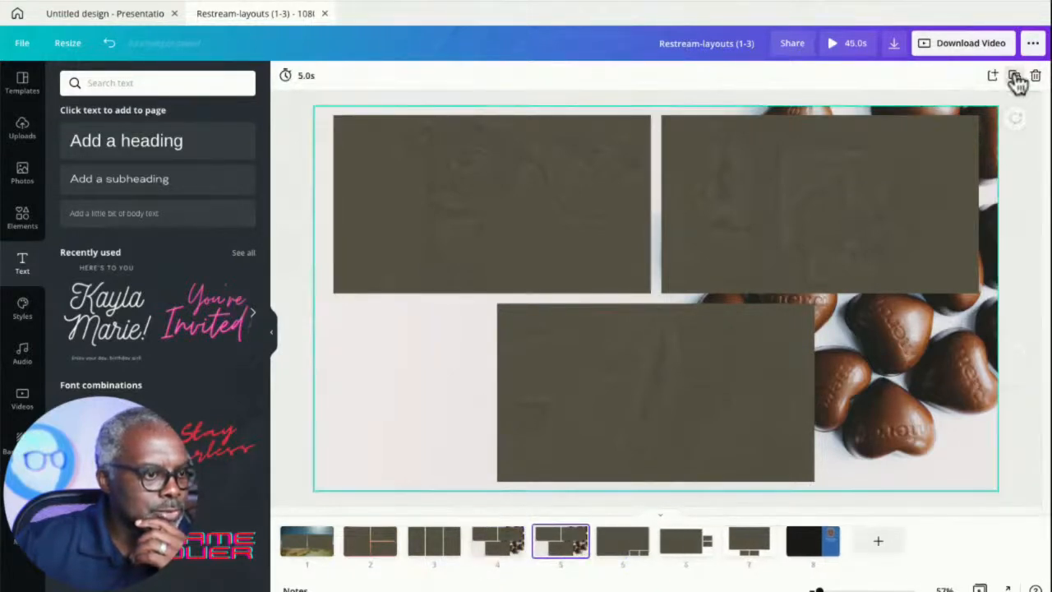
- Unlock the top-left frame on page 5
{"action": "left_click", "coordinate": [517, 259]}
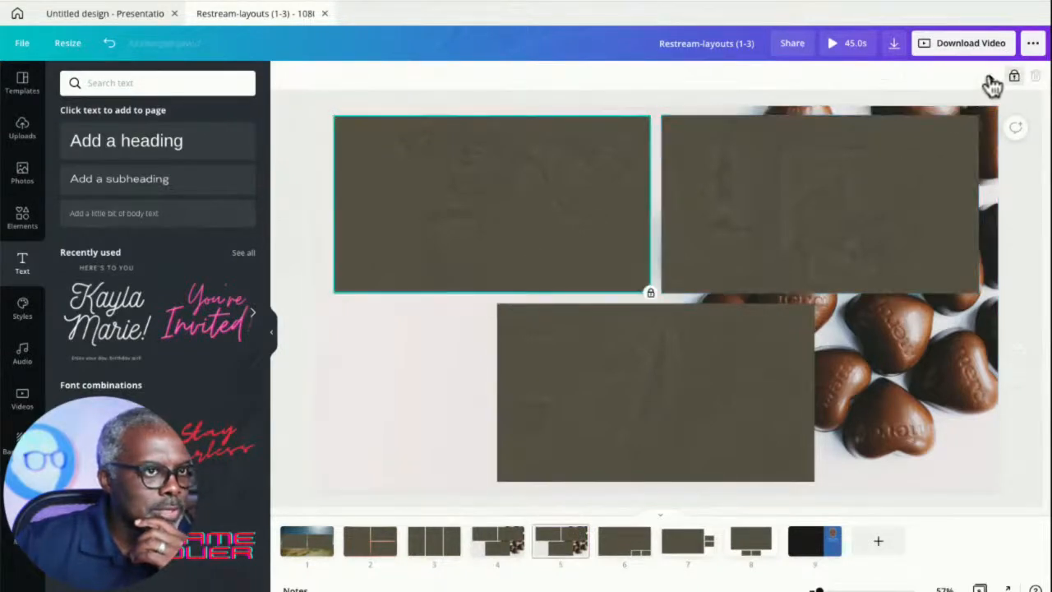
{"action": "left_click", "coordinate": [572, 557]}
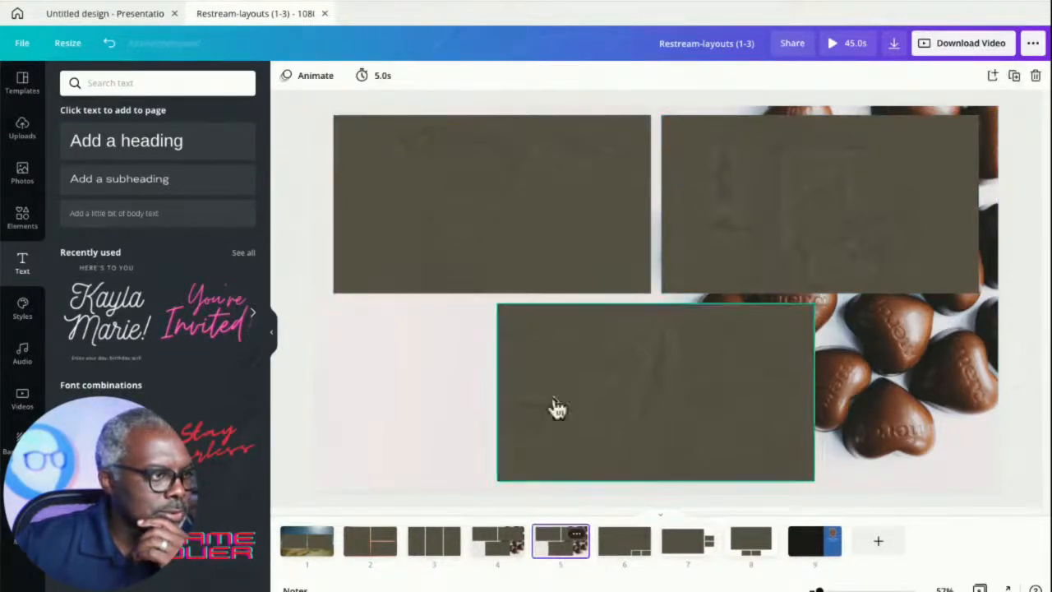
{"action": "left_click", "coordinate": [521, 183]}
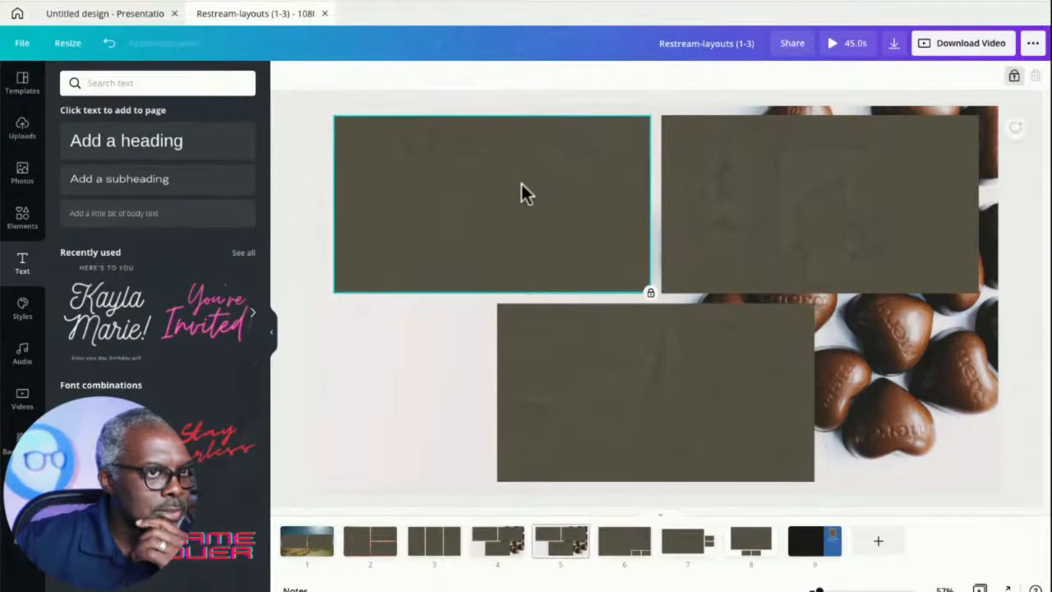
{"action": "left_click", "coordinate": [1013, 75]}
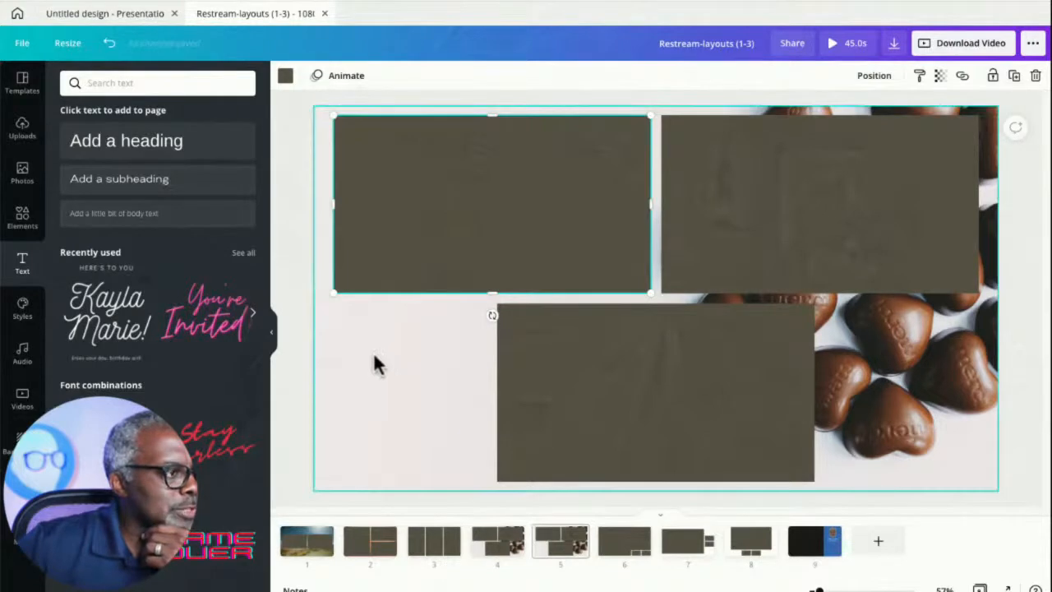
- Paste the BRADLEY'S heading onto page 5
{"action": "left_click", "coordinate": [301, 258]}
{"action": "left_click", "coordinate": [418, 238]}
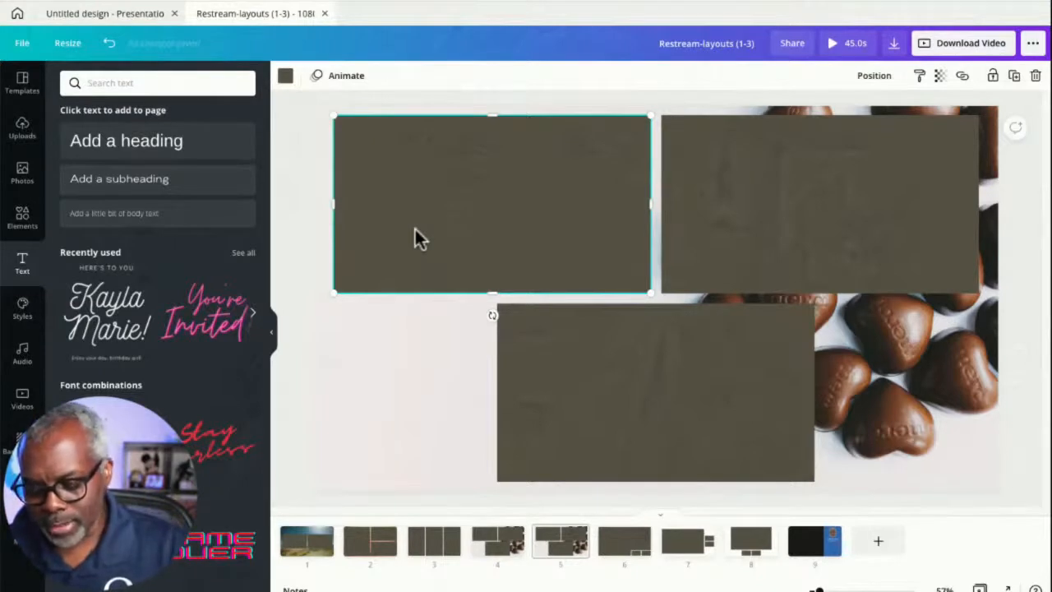
{"action": "type", "text": "BRADLEY'S"}
- Paste a copy of the top-left frame on page 5 and fill the copy black
{"action": "left_click", "coordinate": [478, 241]}
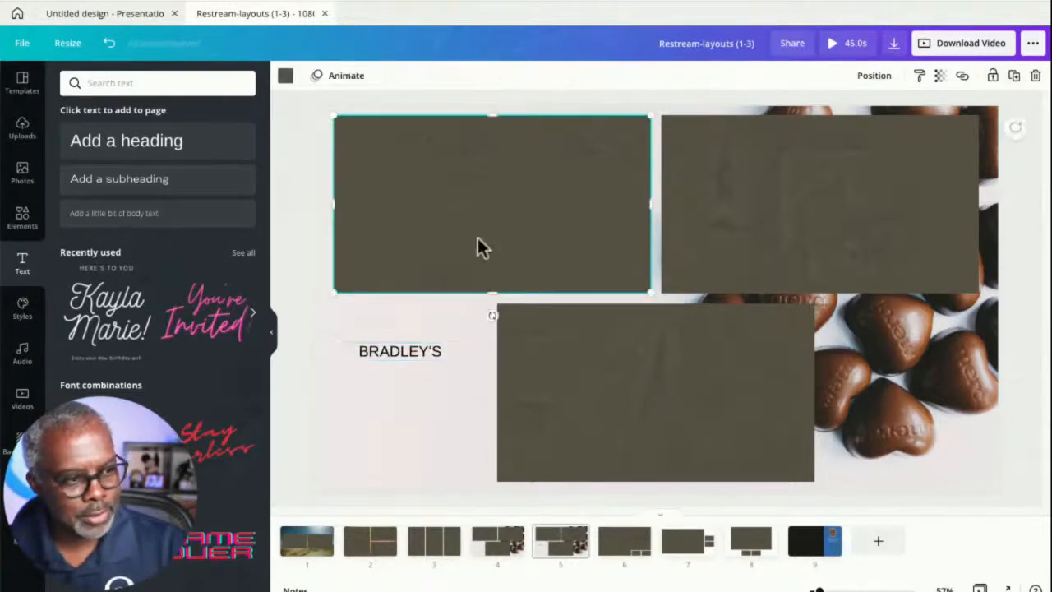
{"action": "key", "text": "ctrl+v"}
{"action": "left_click_drag", "start_coordinate": [450, 268], "coordinate": [427, 314]}
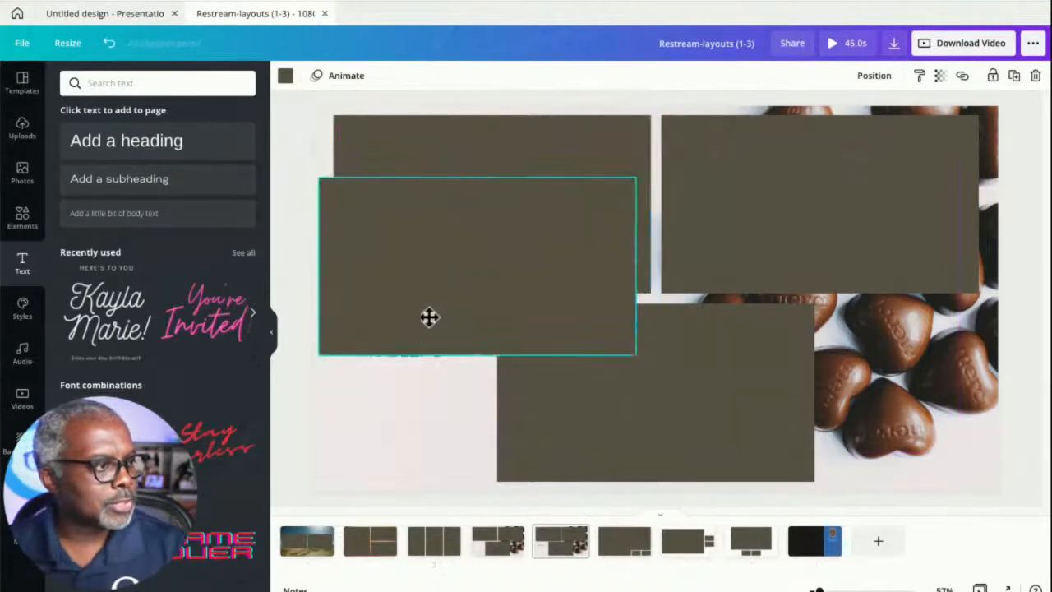
{"action": "left_click", "coordinate": [286, 78]}
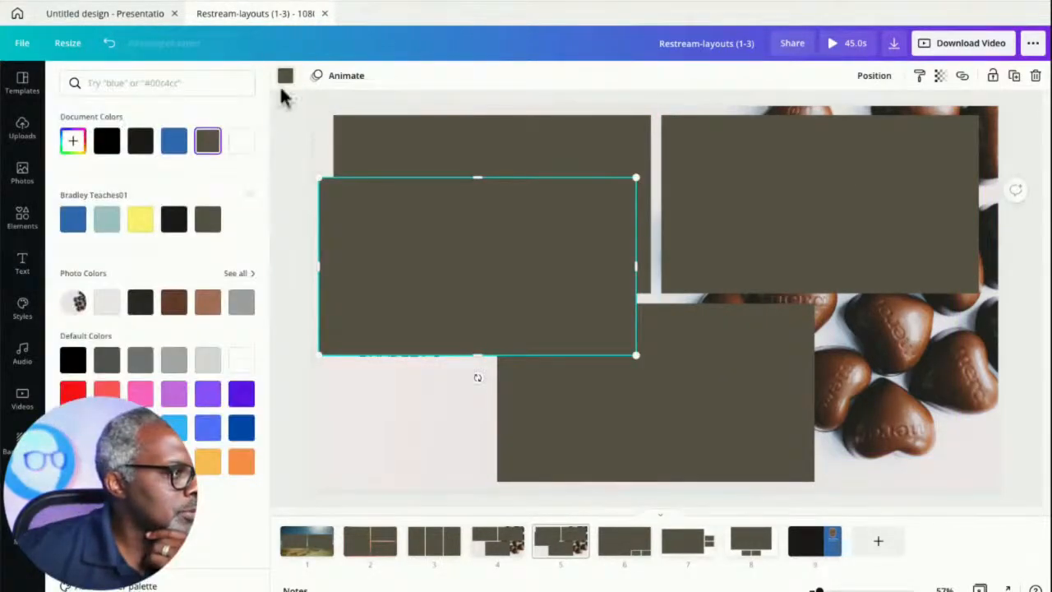
{"action": "left_click", "coordinate": [106, 140]}
- Offset the black copy slightly down and right, then send it behind the original frame as a shadow
{"action": "left_click_drag", "start_coordinate": [477, 288], "coordinate": [501, 223]}
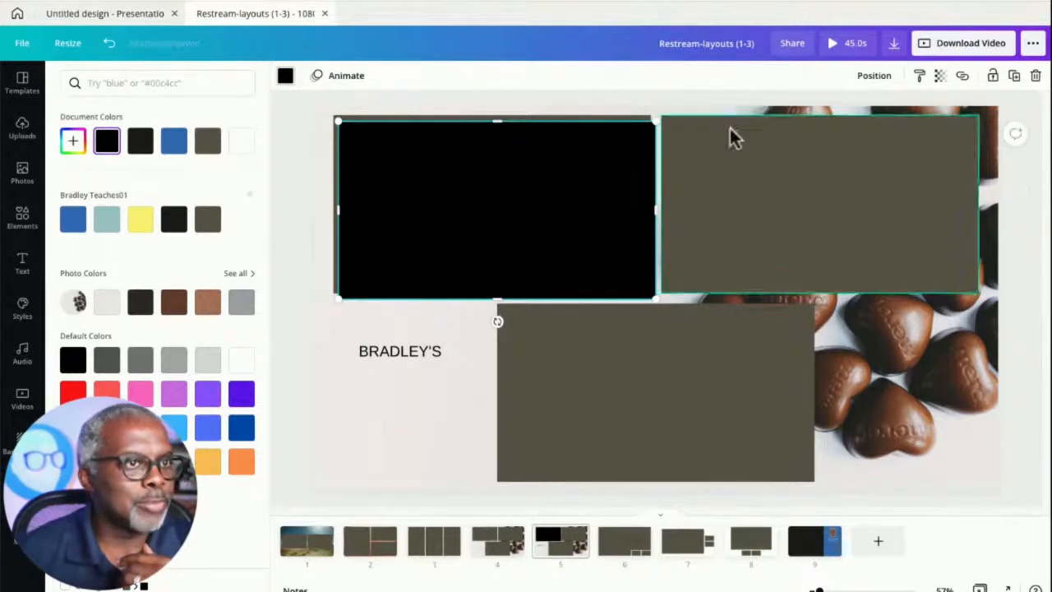
{"action": "left_click", "coordinate": [858, 80]}
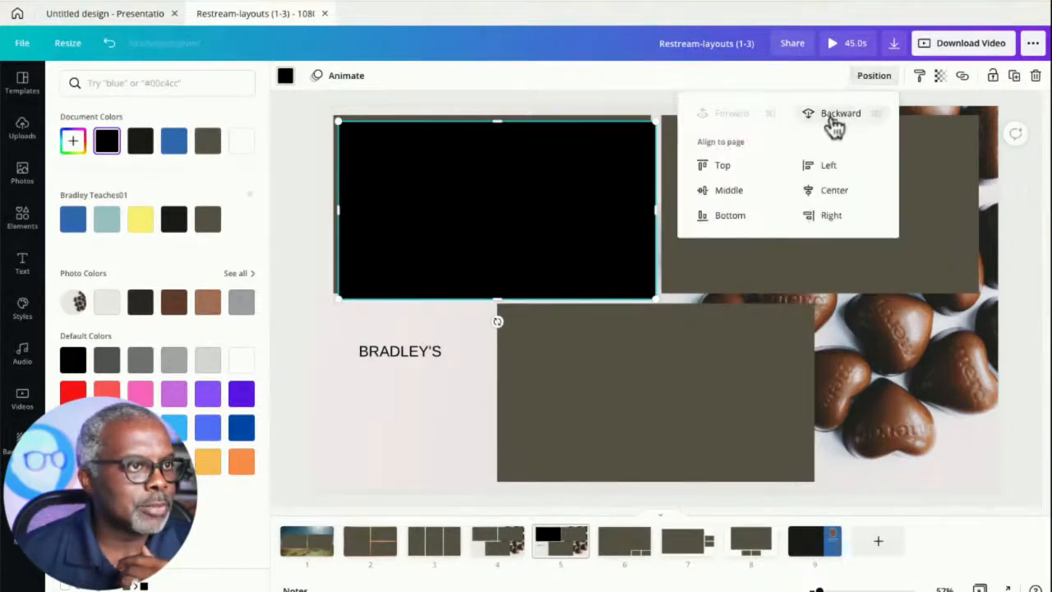
{"action": "left_click", "coordinate": [835, 115]}
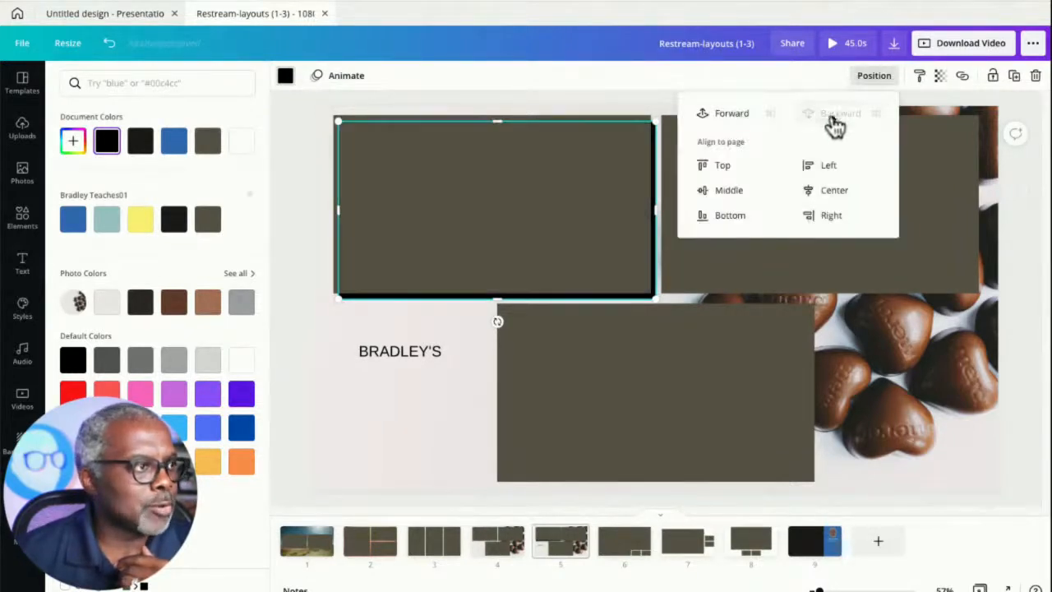
- Lower the transparency of the black shadow frame
{"action": "left_click", "coordinate": [940, 76]}
{"action": "left_click_drag", "start_coordinate": [896, 115], "coordinate": [847, 134]}
{"action": "left_click", "coordinate": [378, 432]}
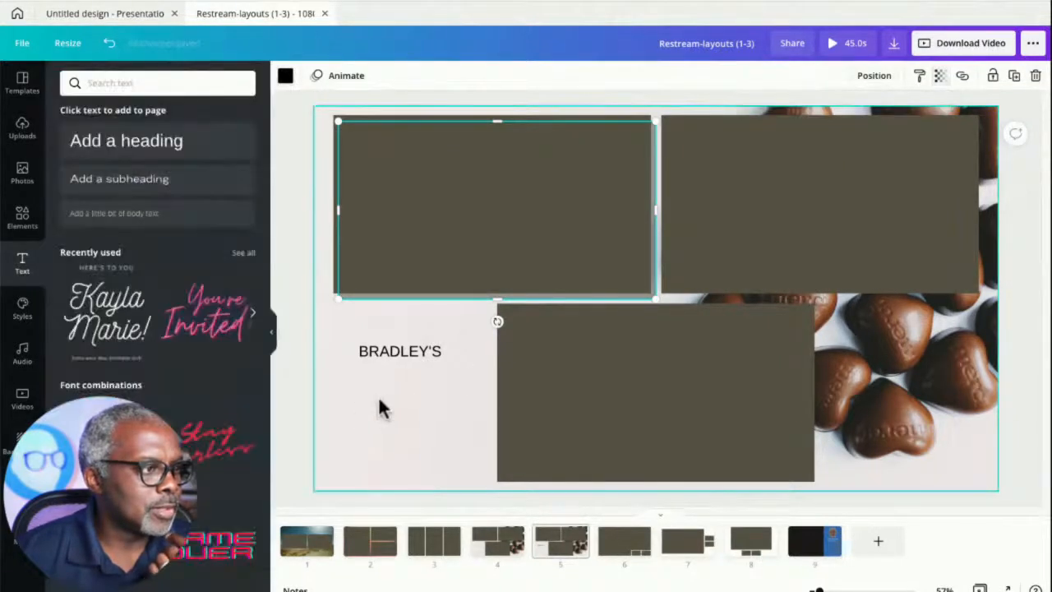
- Delete the pasted BRADLEY'S heading from page 5
{"action": "left_click", "coordinate": [380, 407]}
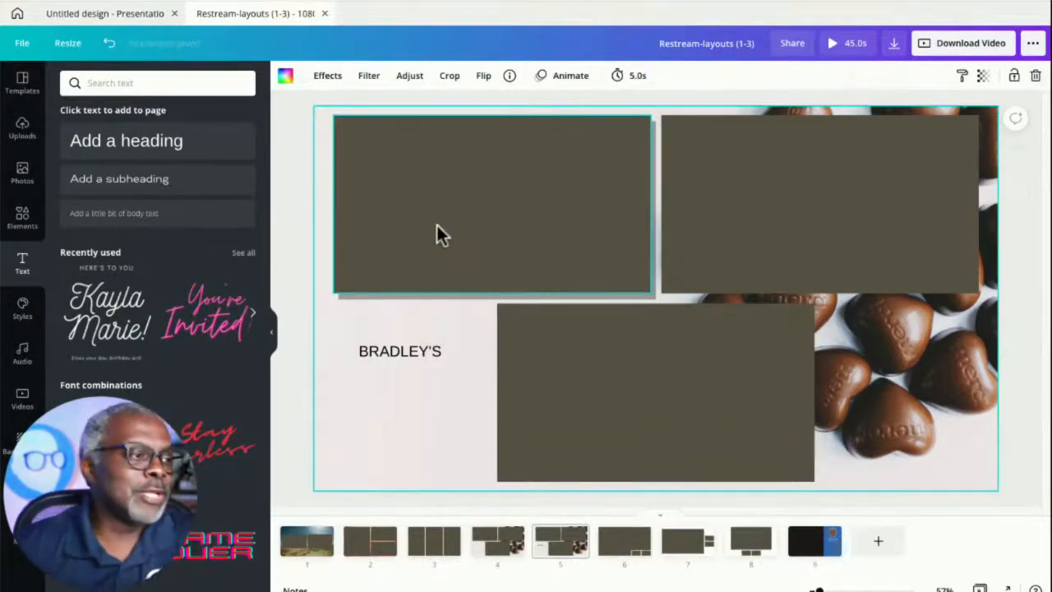
{"action": "left_click", "coordinate": [410, 352]}
{"action": "key", "text": "Delete"}
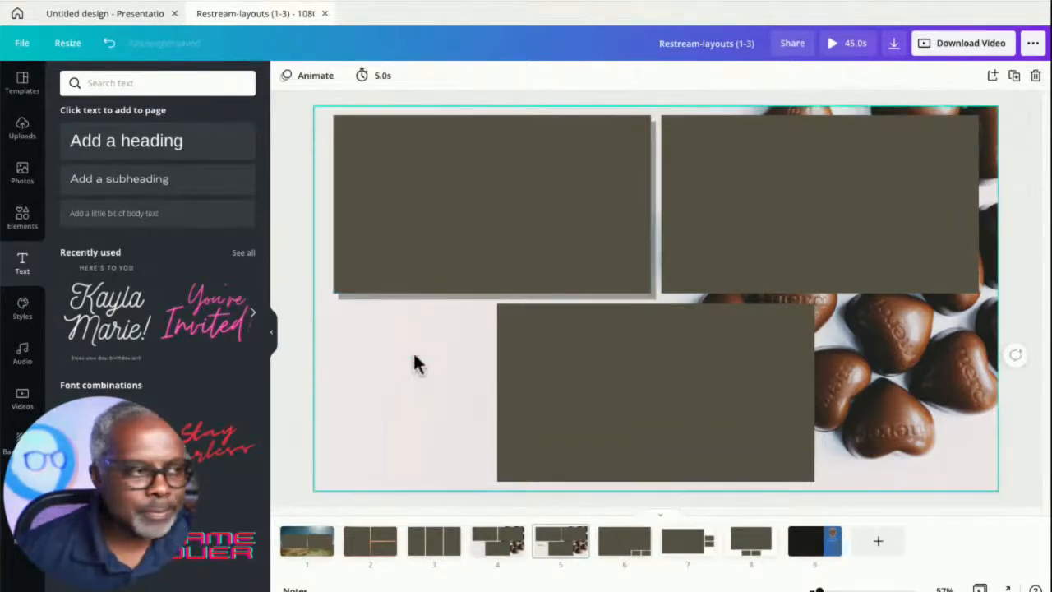
- Set the blur of the chocolate background photo on page 5 to 7
{"action": "left_click", "coordinate": [383, 367]}
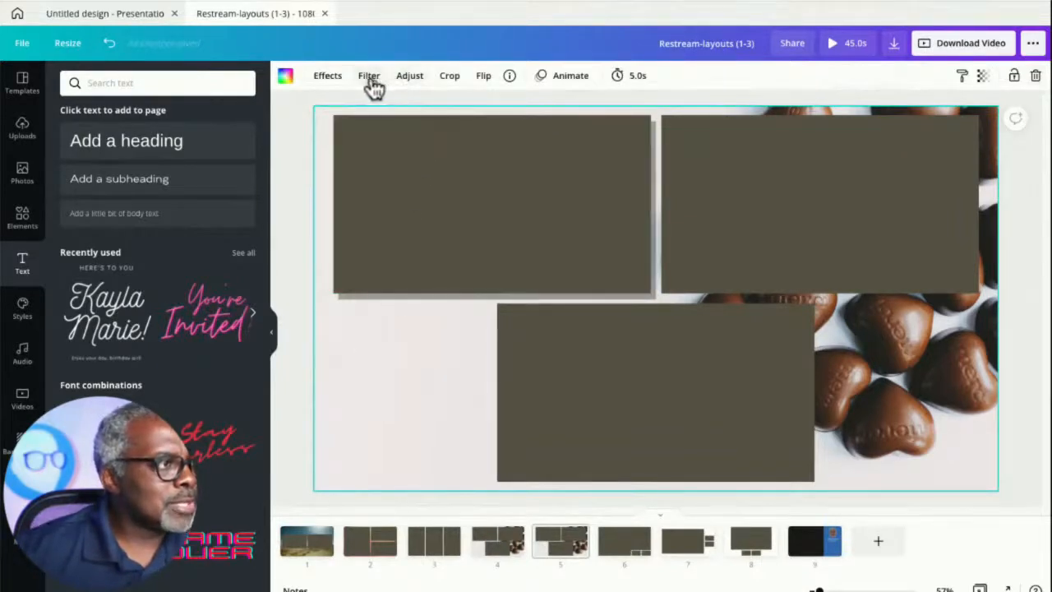
{"action": "left_click", "coordinate": [328, 78]}
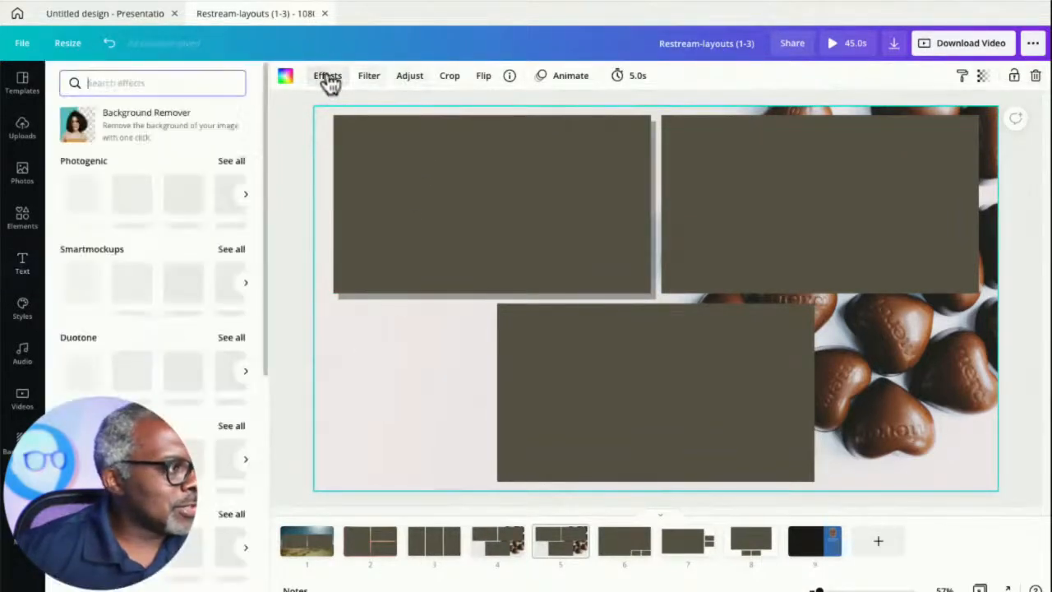
{"action": "left_click", "coordinate": [378, 82]}
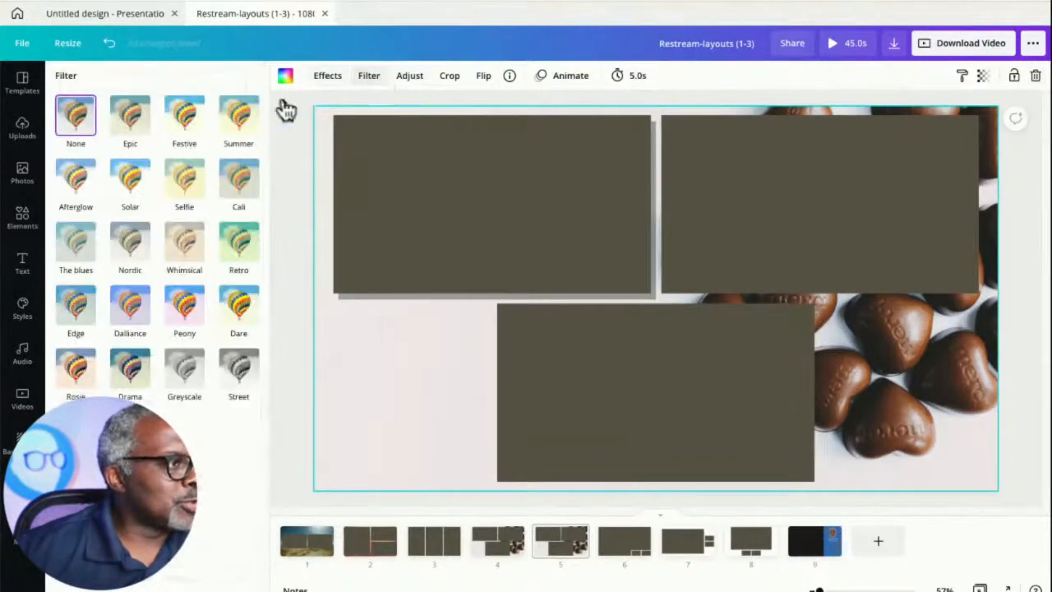
{"action": "left_click", "coordinate": [410, 82]}
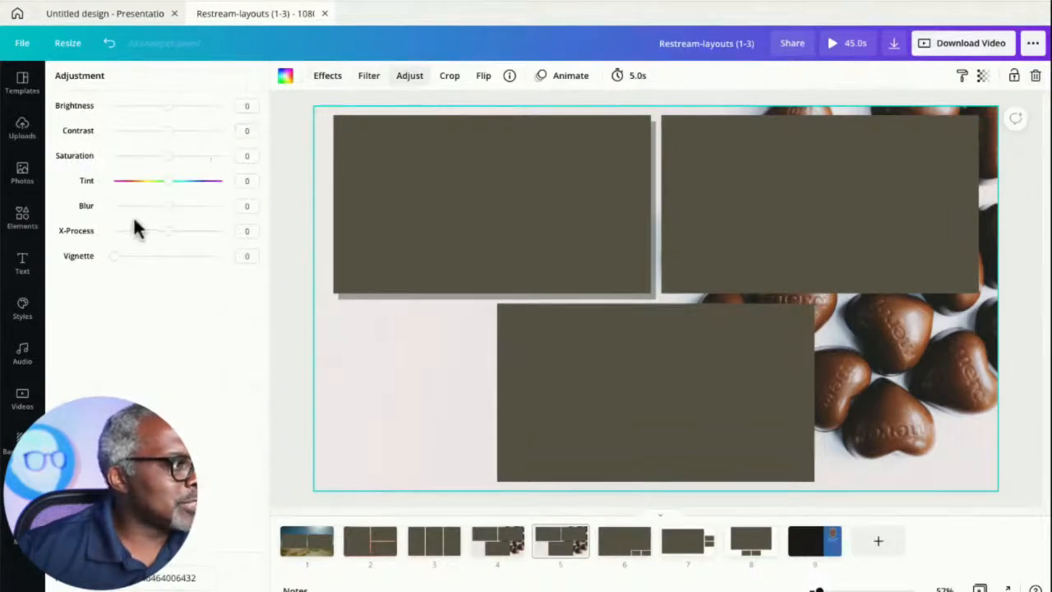
{"action": "mouse_move", "coordinate": [166, 207]}
{"action": "left_mouse_down"}
{"action": "mouse_move", "coordinate": [158, 214]}
{"action": "mouse_move", "coordinate": [173, 220]}
{"action": "left_mouse_up"}
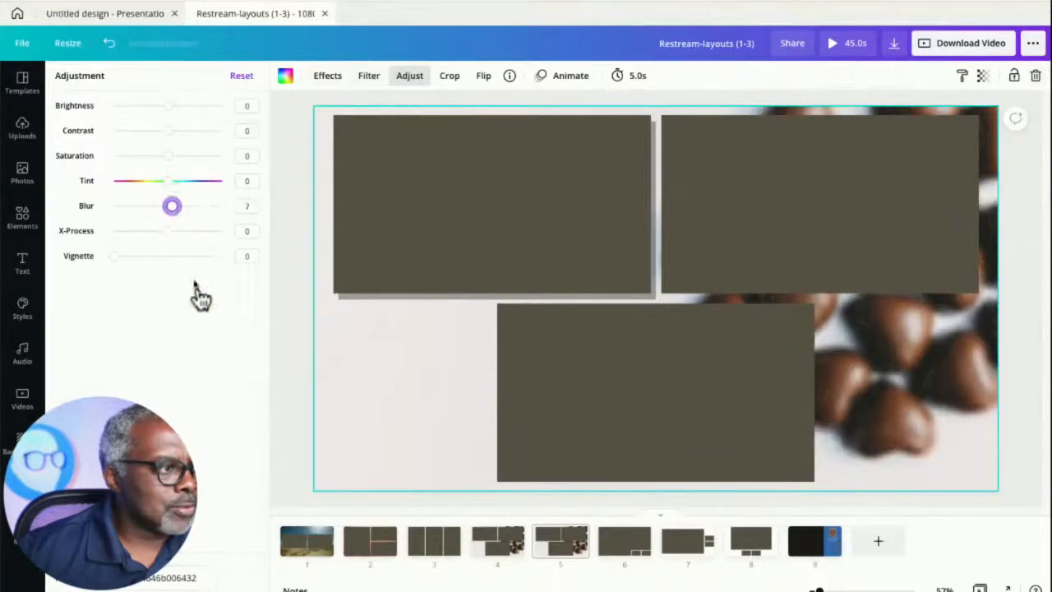
{"action": "left_click", "coordinate": [272, 360]}
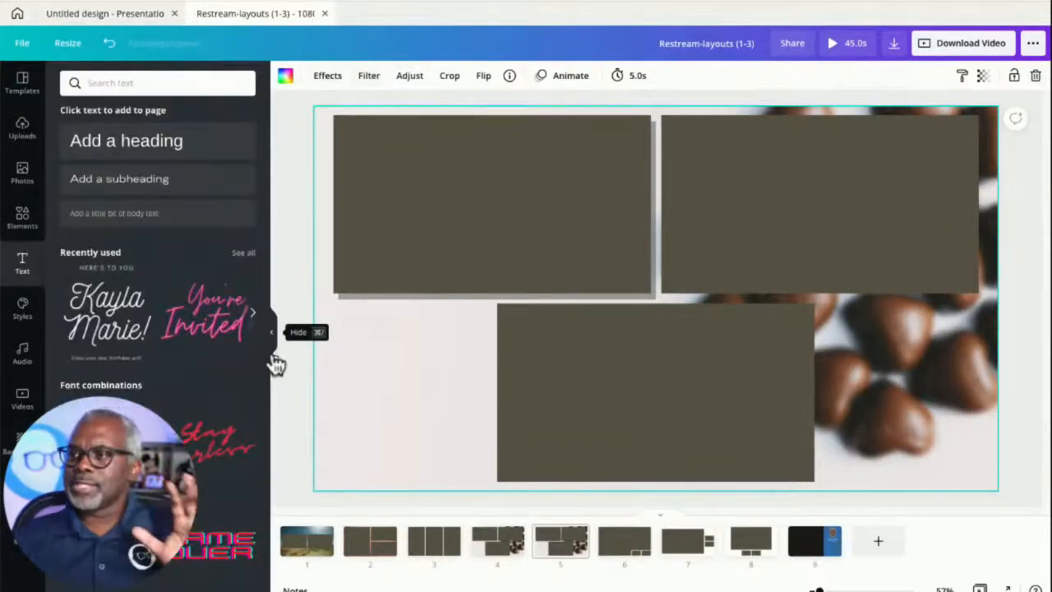
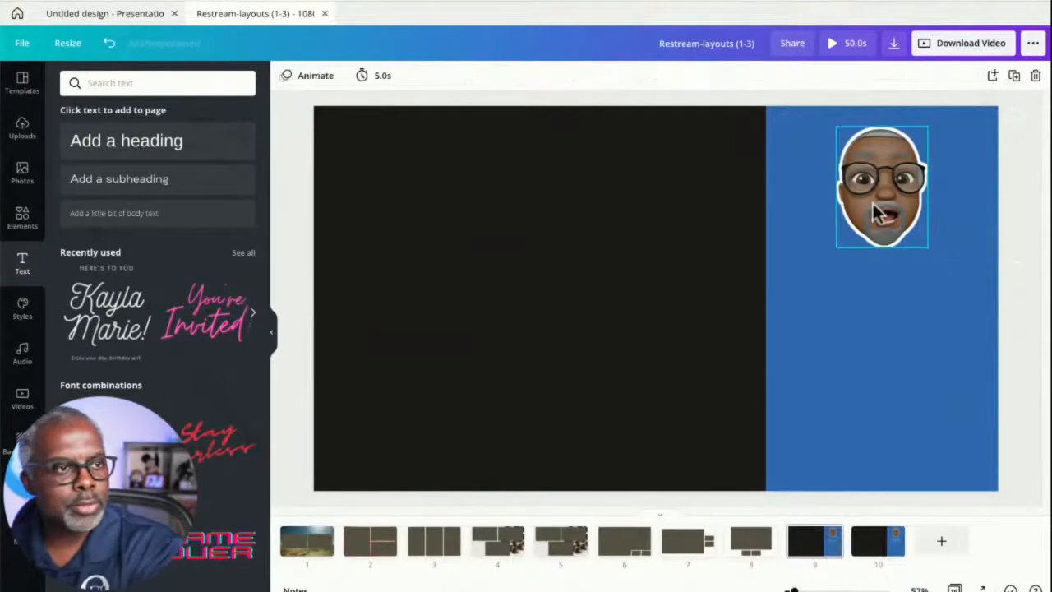
{"action": "key", "text": "Delete"}
- Delete the memoji from page 9 and the blue side panel from page 10
{"action": "left_click", "coordinate": [898, 546]}
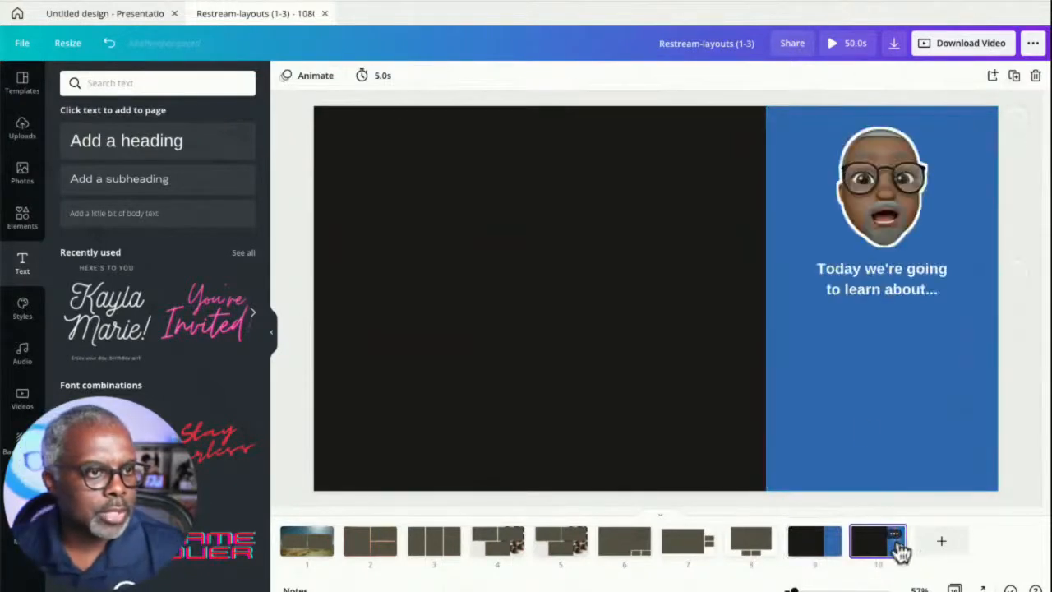
{"action": "left_click", "coordinate": [856, 386]}
{"action": "key", "text": "Delete"}
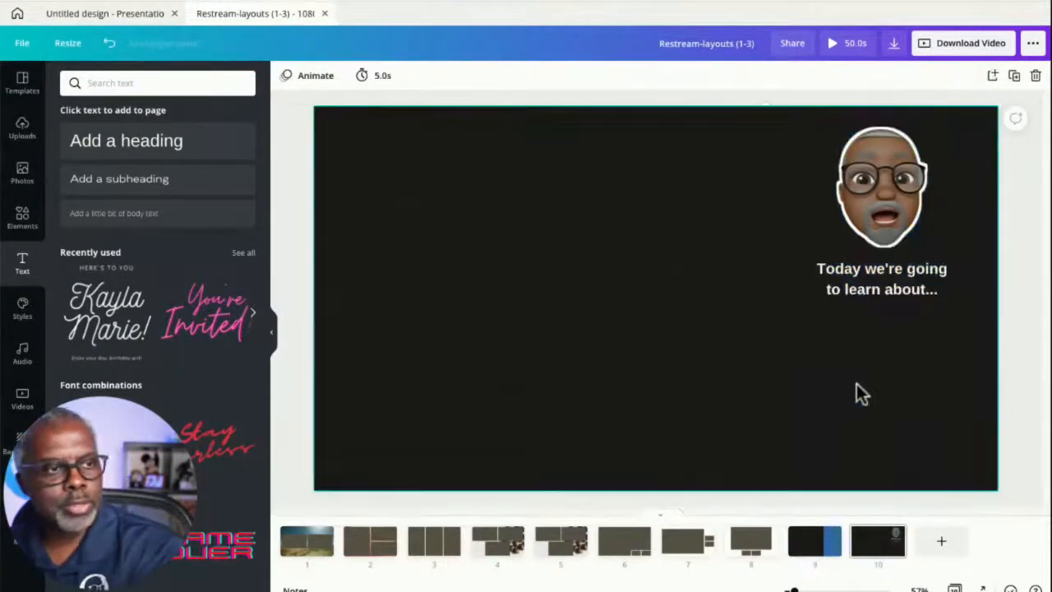
- Duplicate page 10 to create page 11
{"action": "left_click", "coordinate": [898, 179]}
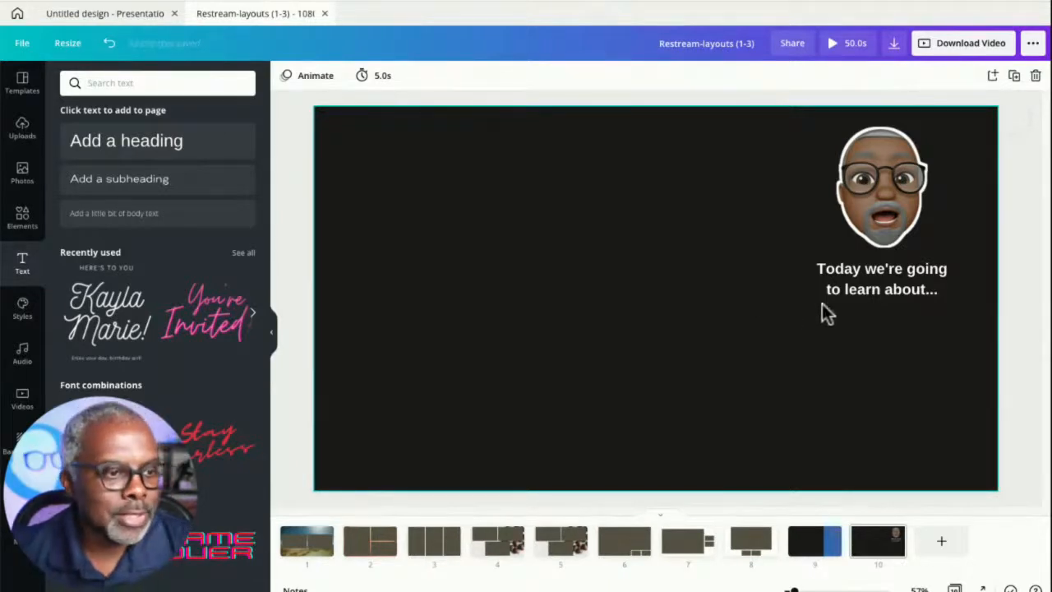
{"action": "left_click", "coordinate": [1013, 76]}
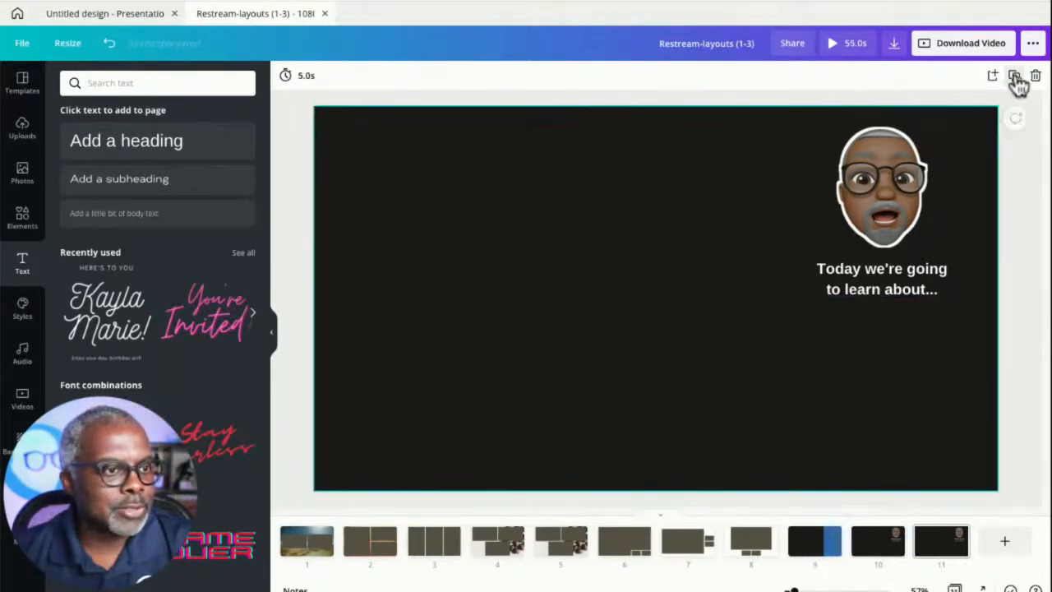
- Delete the "Today we're going to learn about..." text from page 10
{"action": "left_click", "coordinate": [806, 540]}
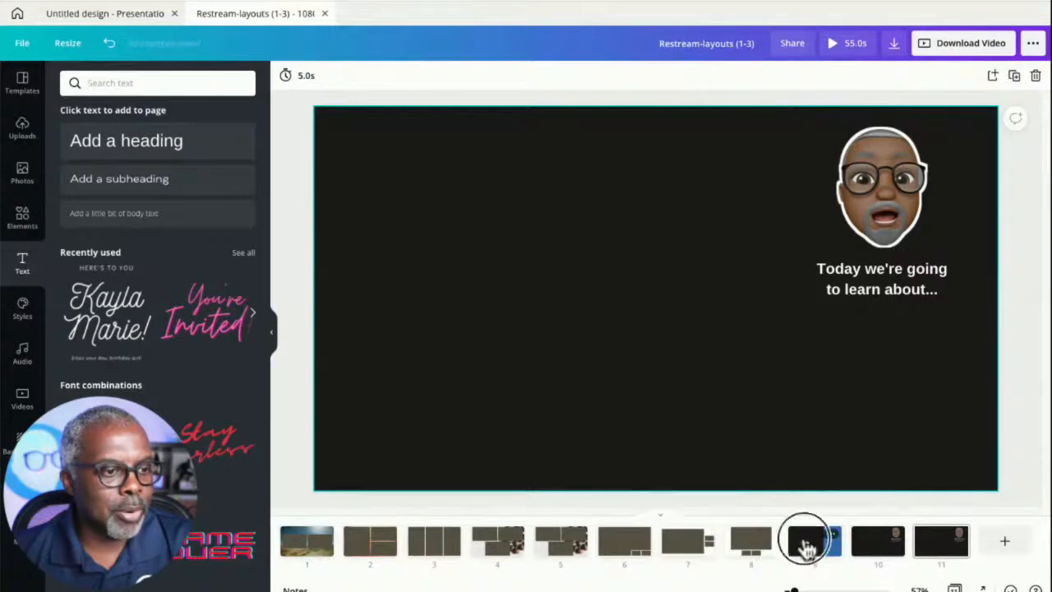
{"action": "left_click", "coordinate": [873, 540]}
{"action": "left_click", "coordinate": [873, 296]}
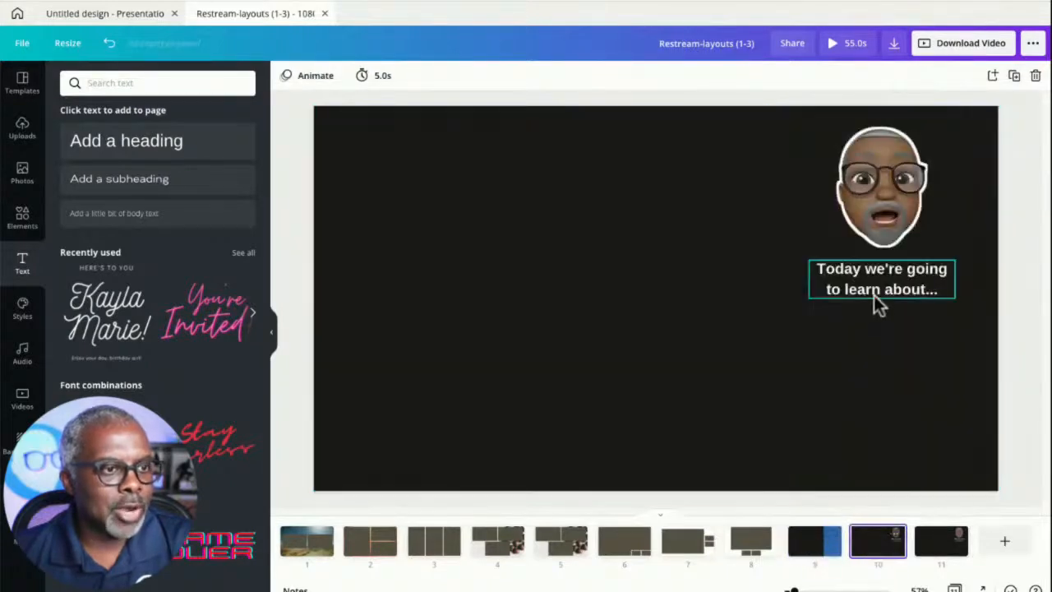
{"action": "key", "text": "Delete"}
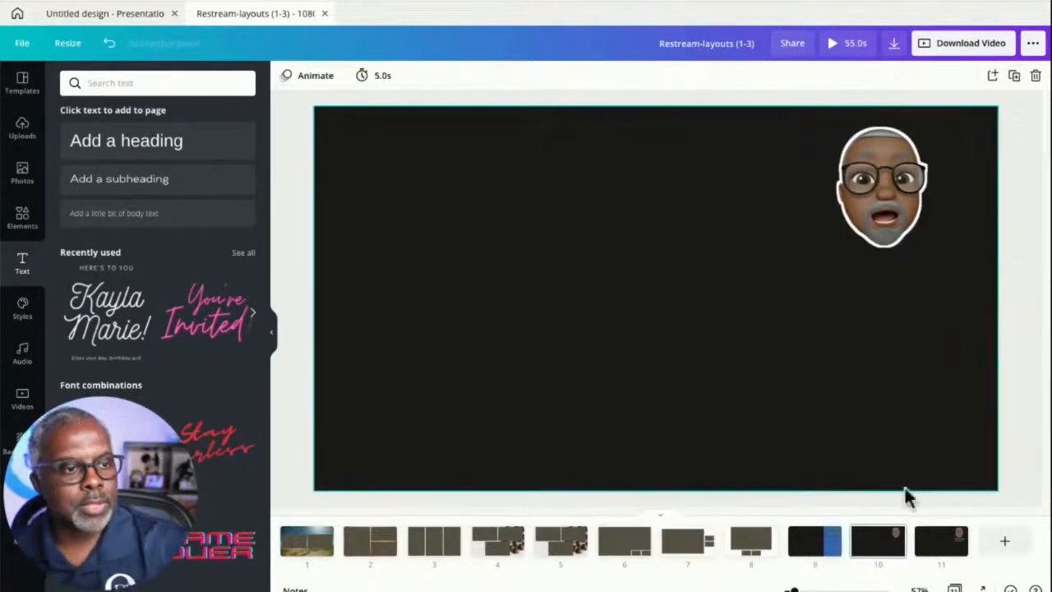
- Delete the memoji from page 11
{"action": "left_click", "coordinate": [942, 540]}
{"action": "left_click", "coordinate": [888, 223]}
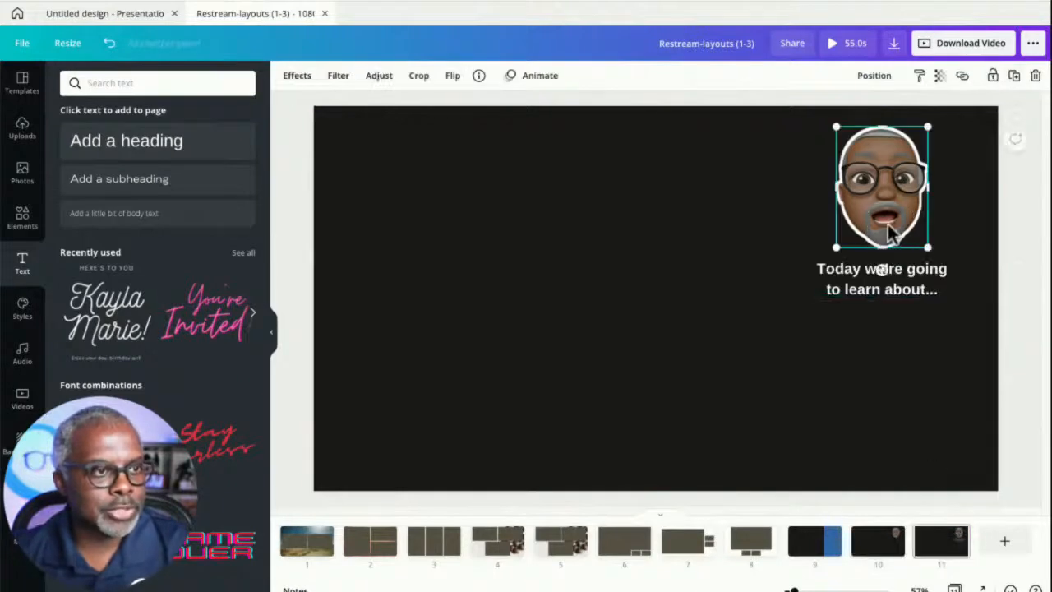
{"action": "key", "text": "Delete"}
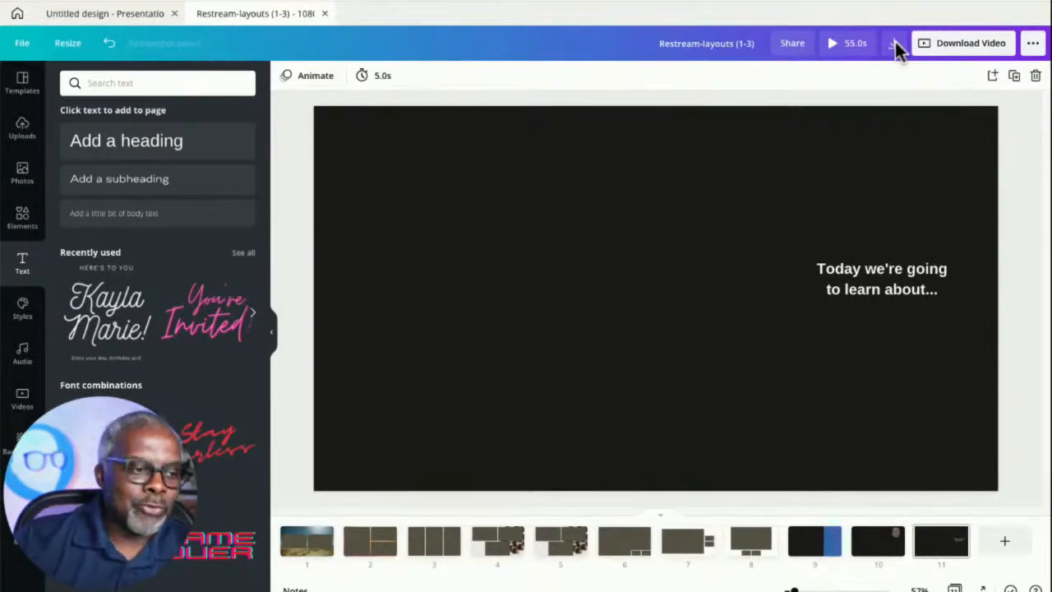
- Open the download options and set the file type to JPG with quality 100
{"action": "left_click", "coordinate": [819, 538]}
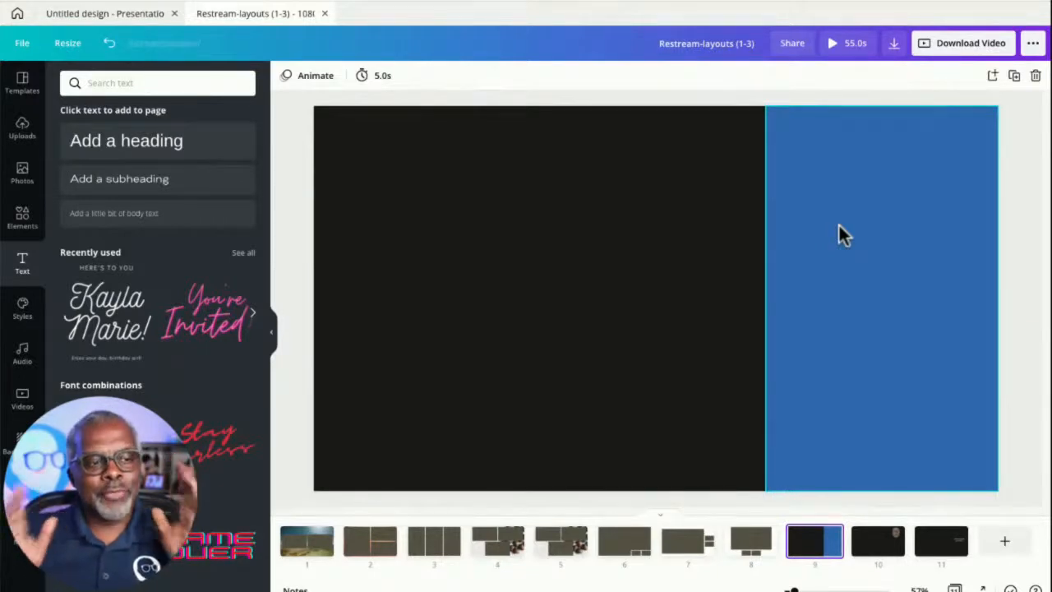
{"action": "left_click", "coordinate": [806, 538]}
{"action": "left_click", "coordinate": [878, 536]}
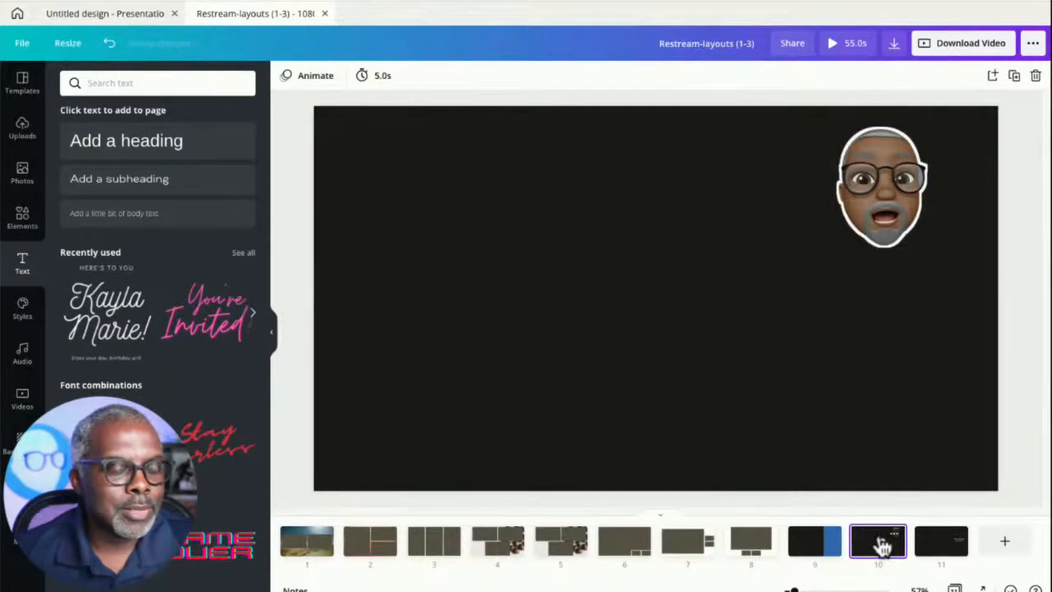
{"action": "left_click", "coordinate": [931, 542]}
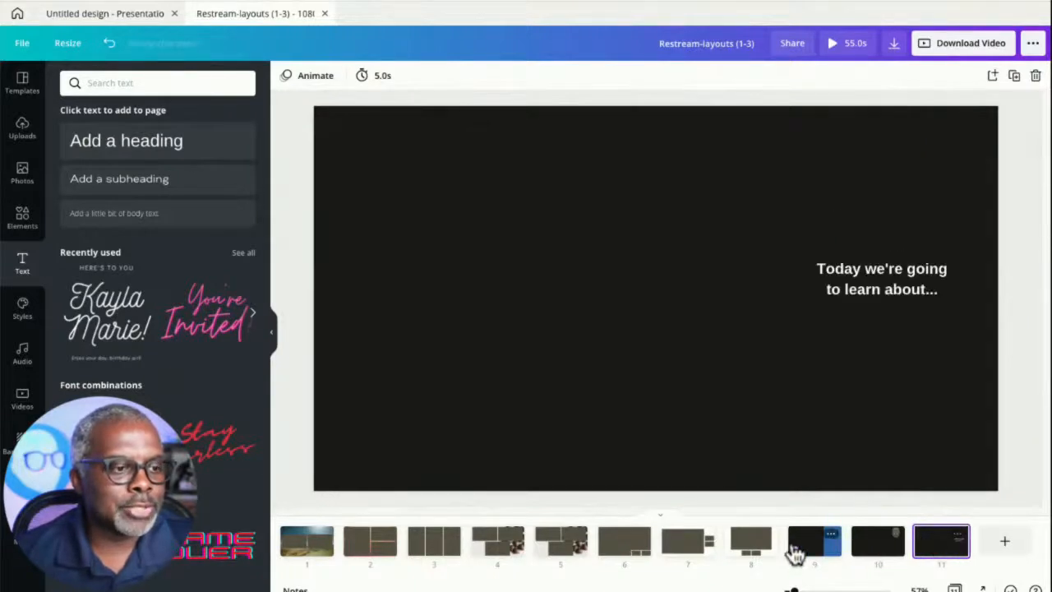
{"action": "left_click", "coordinate": [894, 43]}
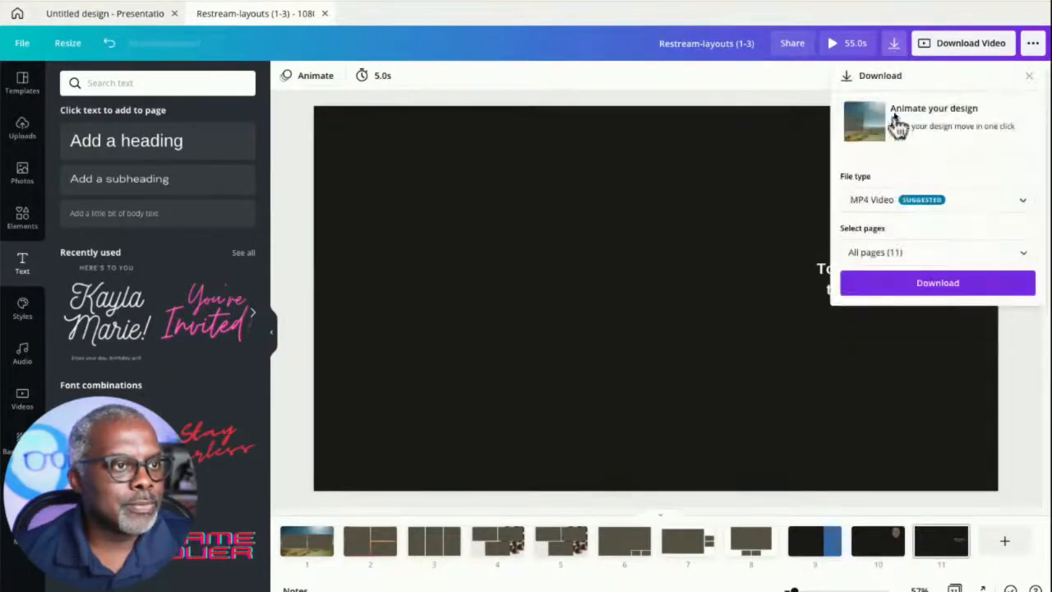
{"action": "left_click", "coordinate": [991, 207]}
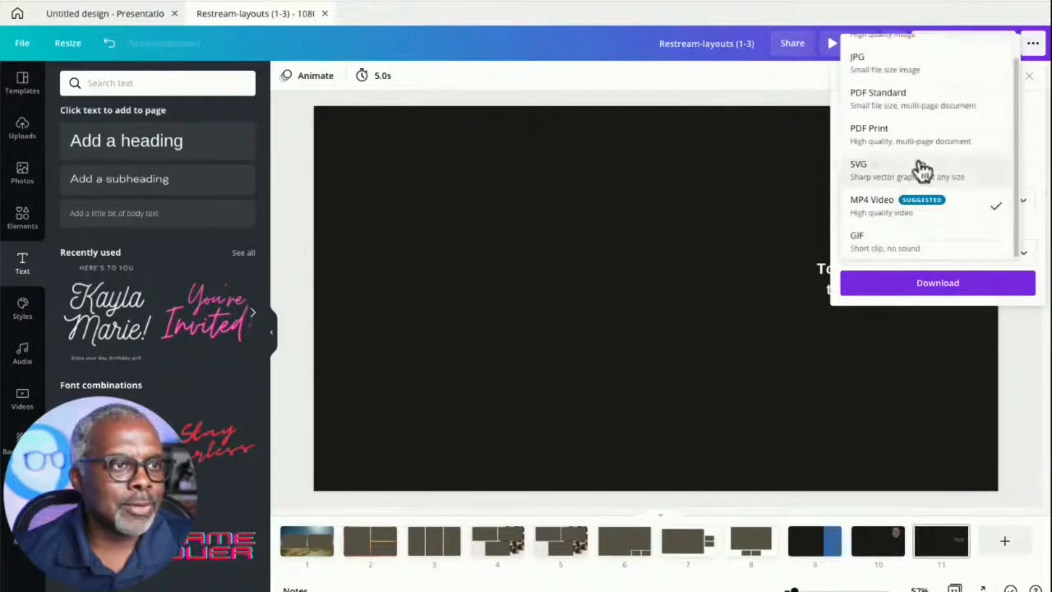
{"action": "scroll", "coordinate": [912, 148], "scroll_direction": "up", "scroll_amount": 1}
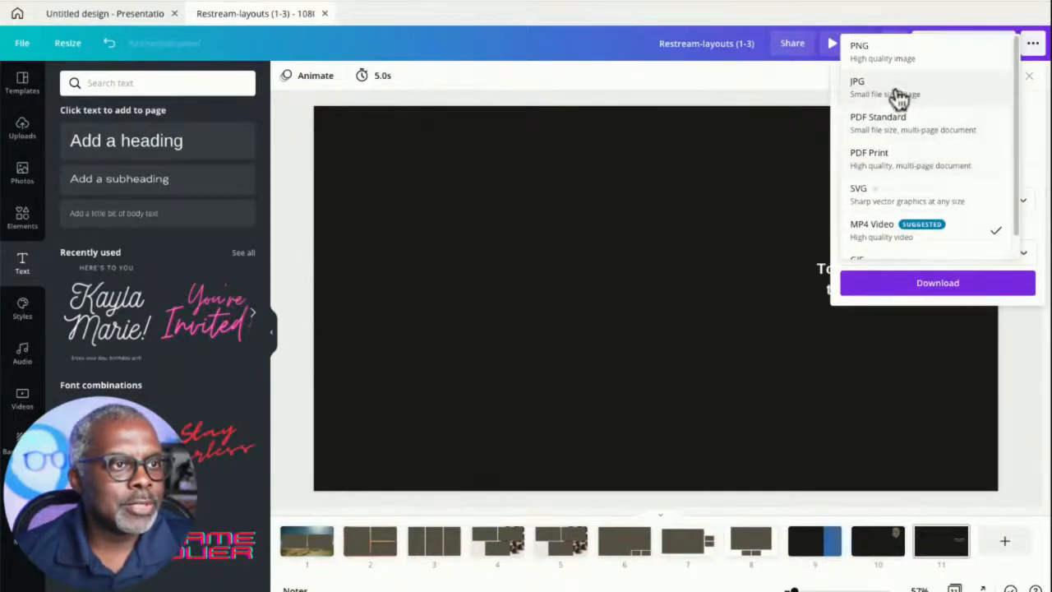
{"action": "left_click", "coordinate": [898, 91]}
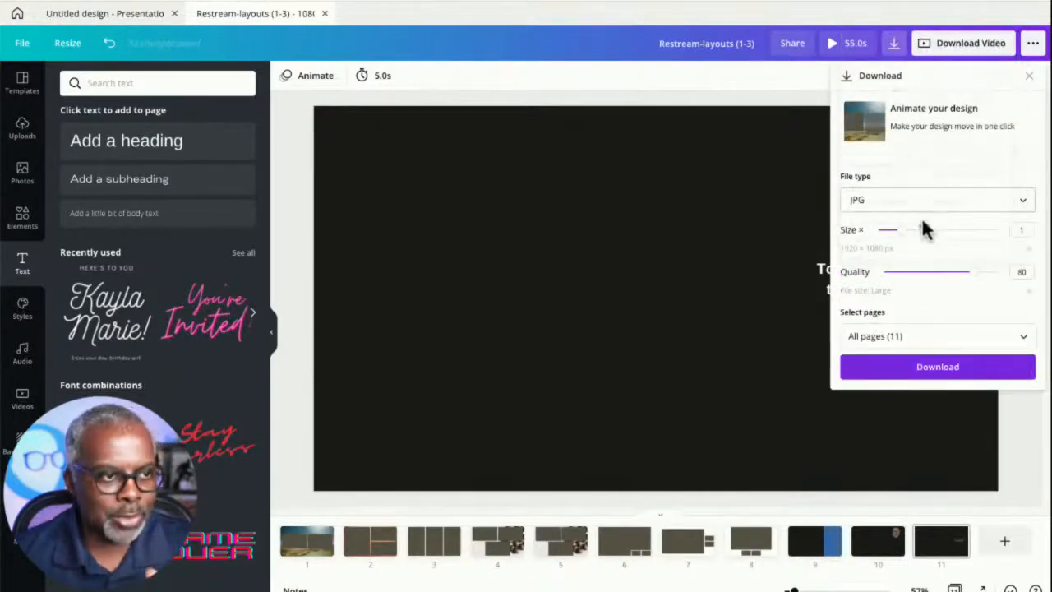
{"action": "left_click_drag", "start_coordinate": [969, 271], "coordinate": [1034, 273]}
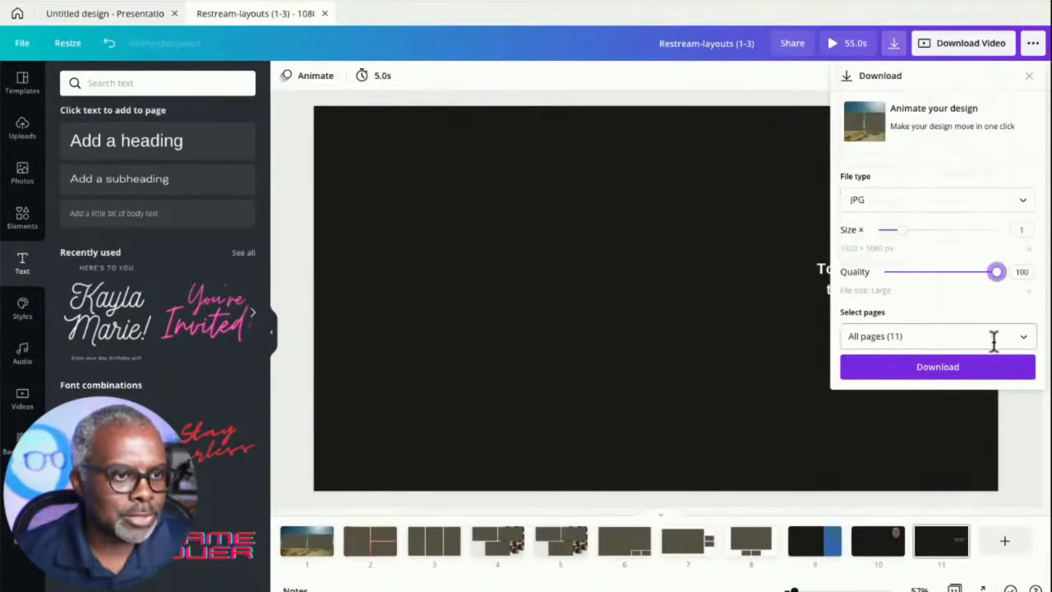
- Select pages 9, 10 and 11, download them, and save the Restream-layouts (1-3).zip file to Downloads
{"action": "left_click", "coordinate": [1022, 341]}
{"action": "scroll", "coordinate": [920, 423], "scroll_direction": "down", "scroll_amount": 5}
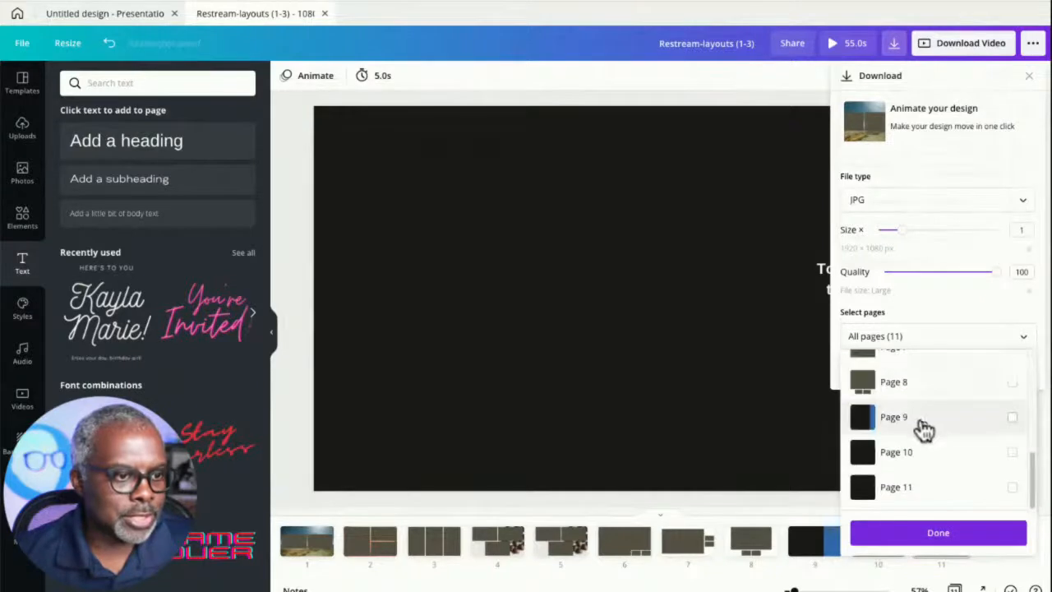
{"action": "left_click", "coordinate": [1012, 417]}
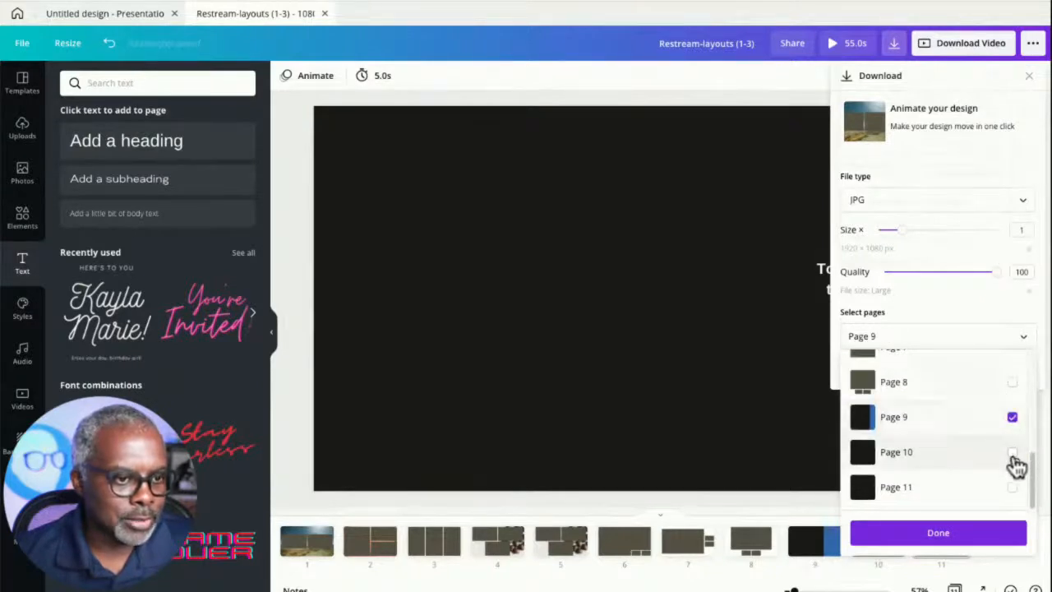
{"action": "left_click", "coordinate": [1011, 452]}
{"action": "left_click", "coordinate": [1012, 487]}
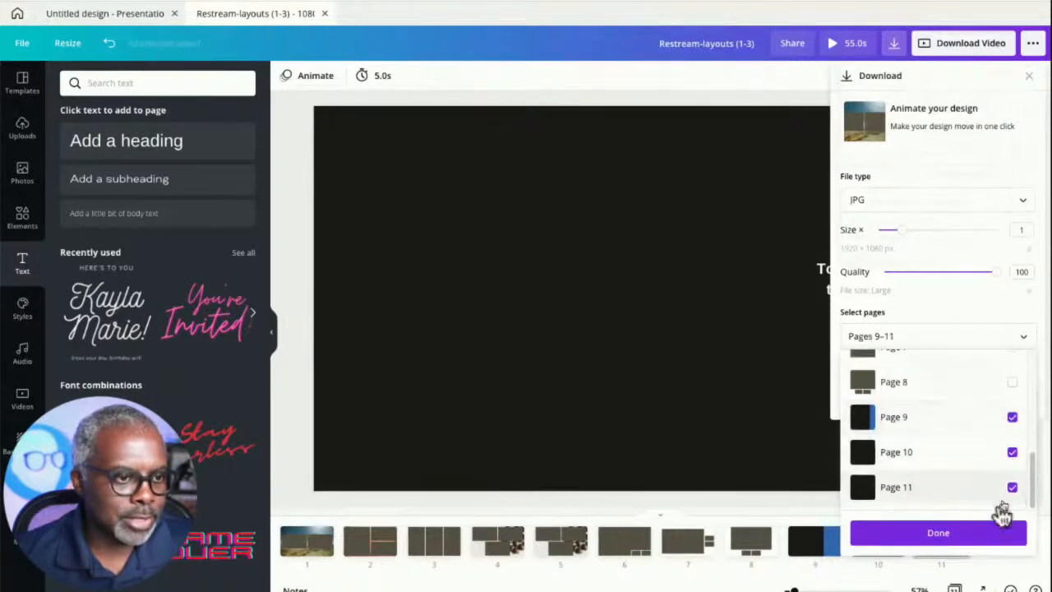
{"action": "left_click", "coordinate": [964, 534]}
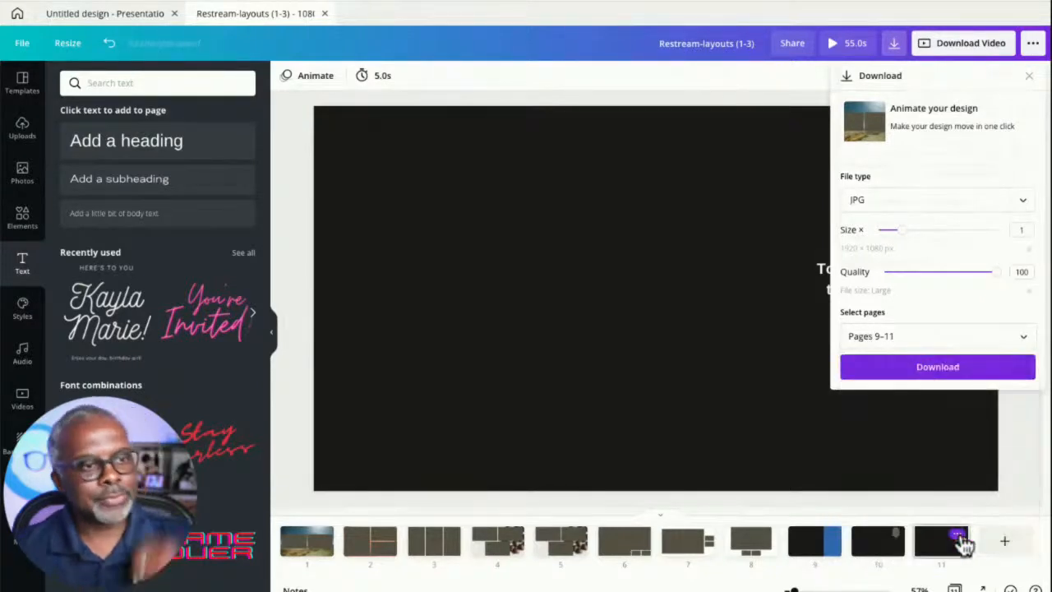
{"action": "left_click", "coordinate": [937, 367]}
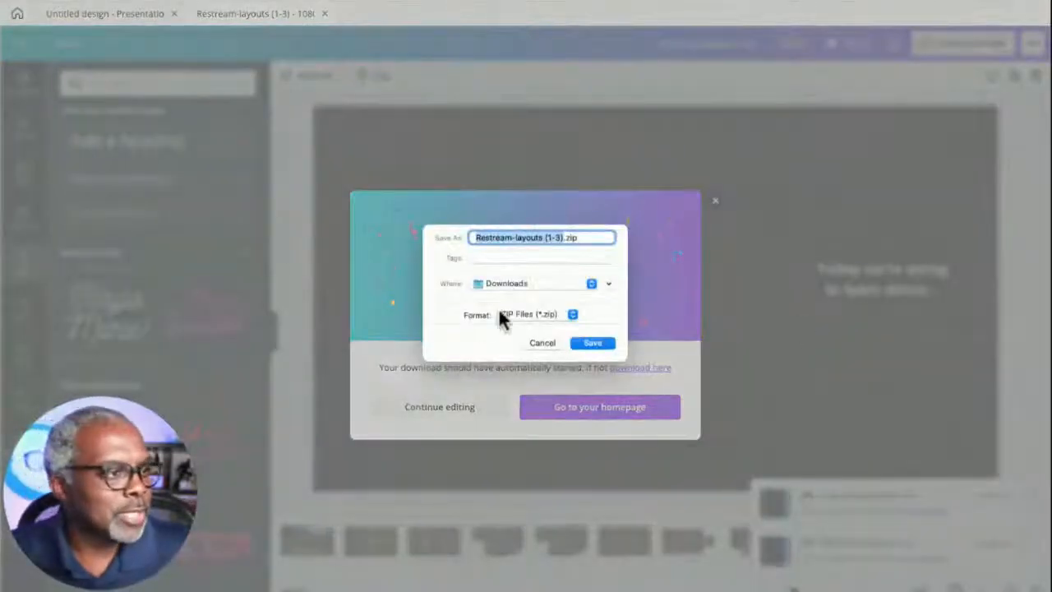
{"action": "left_click", "coordinate": [593, 341]}
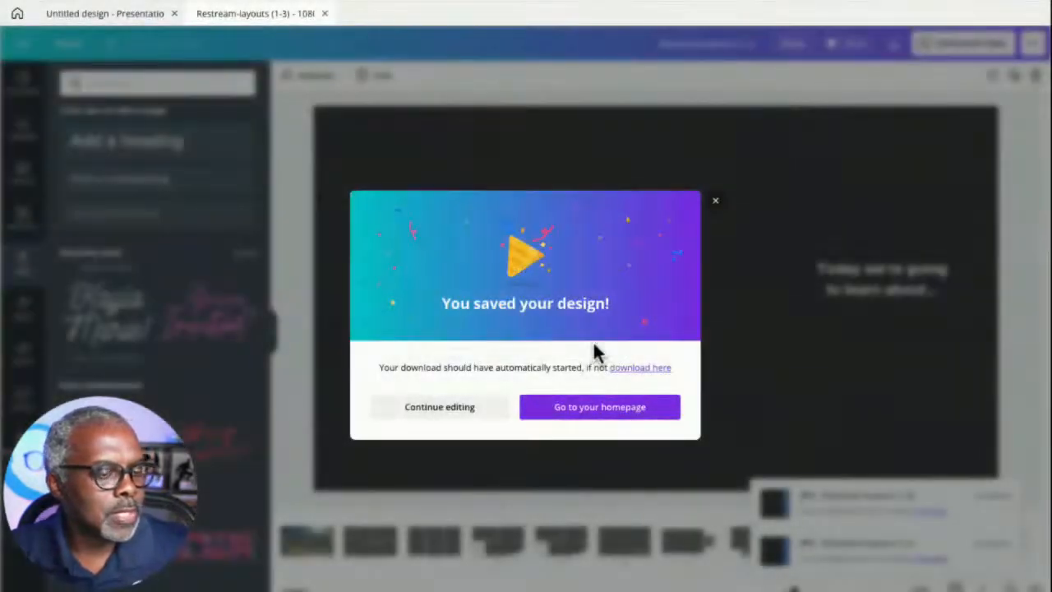
{"action": "left_click", "coordinate": [715, 199]}
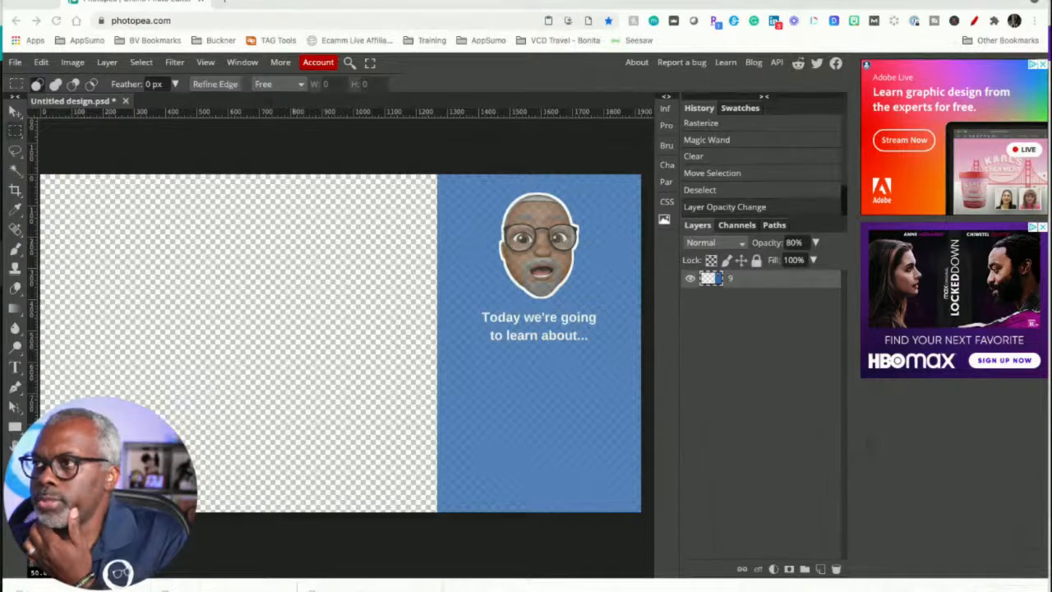
- In Photopea, place the three exported page images into the document and delete the original layer 9
{"action": "left_click_drag", "start_coordinate": [1051, 306], "coordinate": [288, 329]}
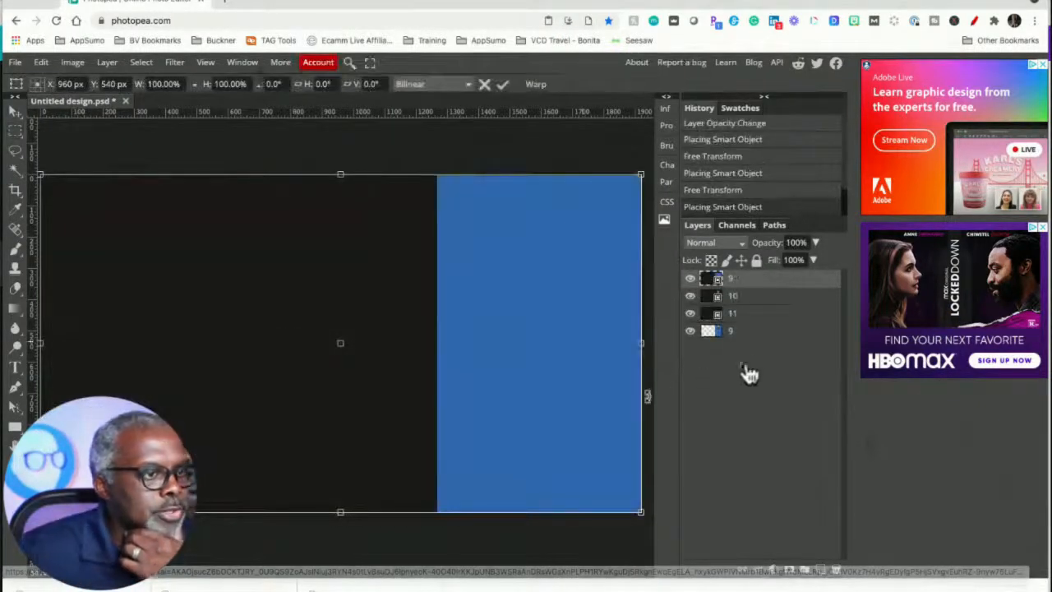
{"action": "left_click", "coordinate": [760, 333]}
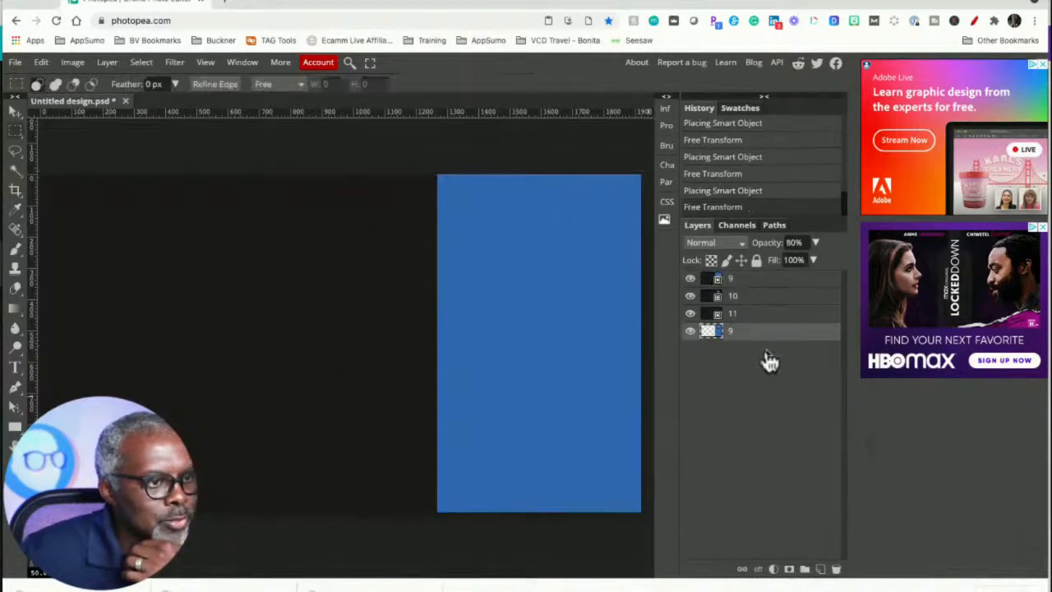
{"action": "left_click", "coordinate": [836, 569]}
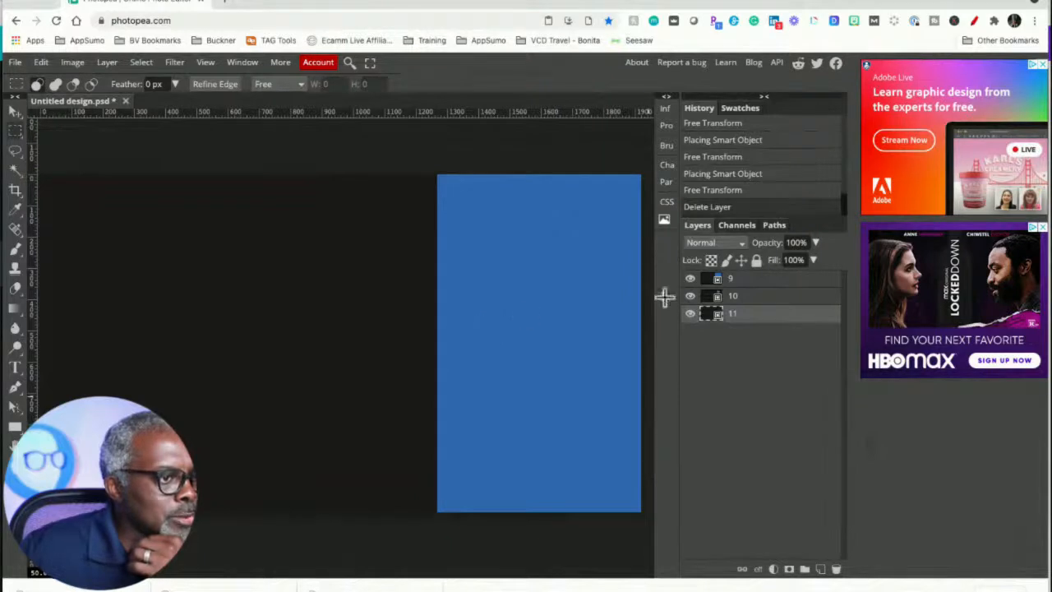
- Move the new layer 9 to the bottom of the layer stack
{"action": "left_click", "coordinate": [750, 284]}
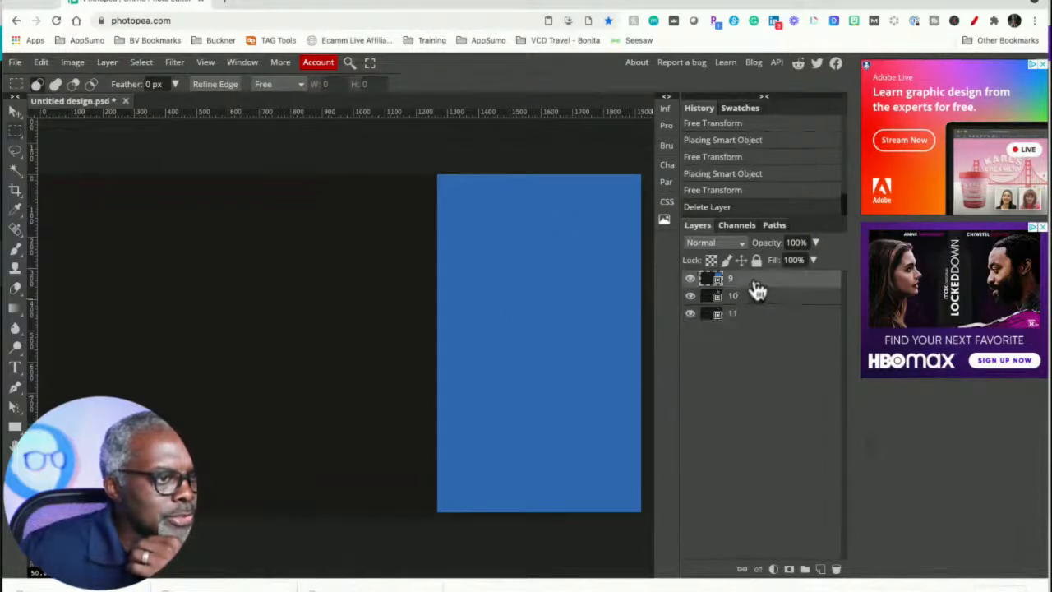
{"action": "left_click_drag", "start_coordinate": [754, 293], "coordinate": [753, 323]}
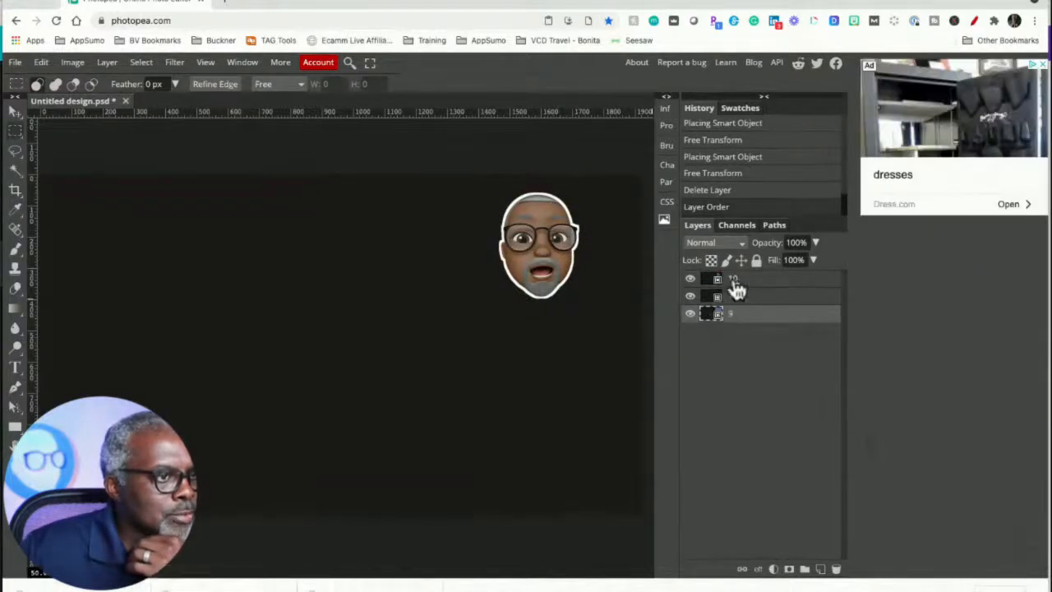
- Rasterize layers 10, 11 and 9
{"action": "right_click", "coordinate": [734, 288]}
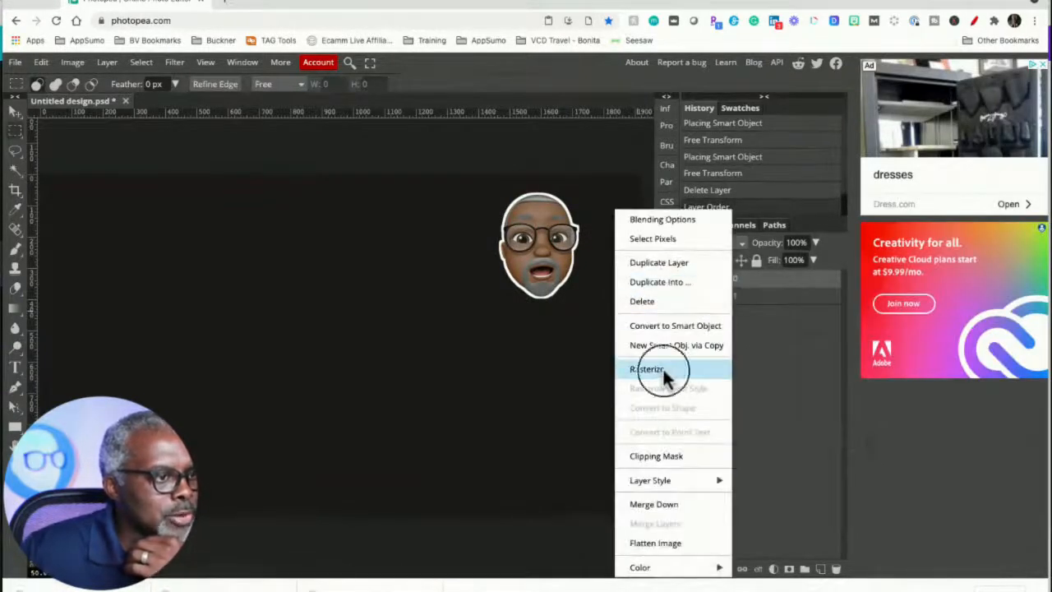
{"action": "left_click", "coordinate": [664, 369]}
{"action": "right_click", "coordinate": [762, 302]}
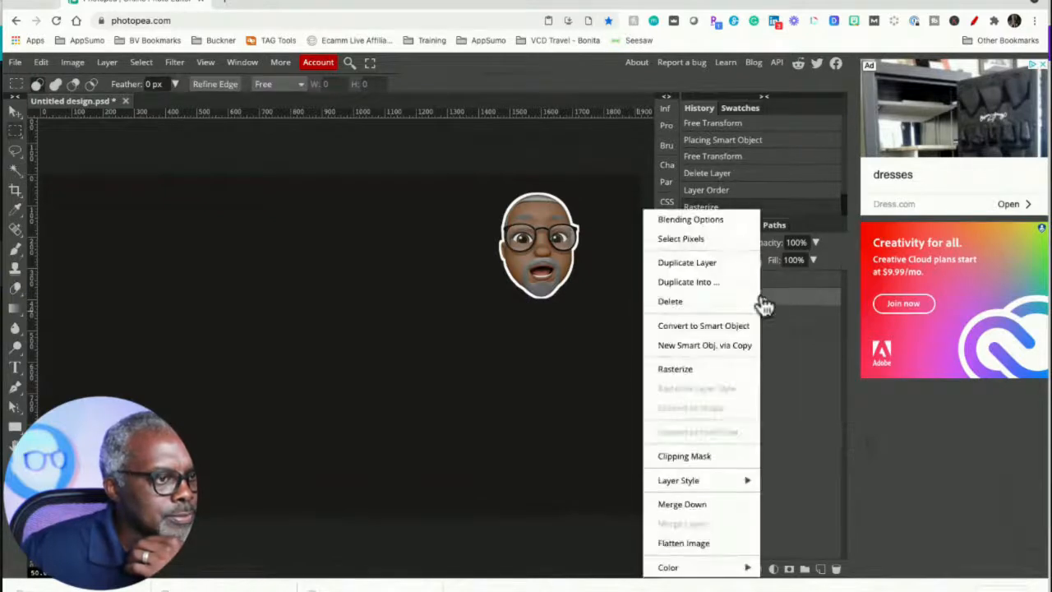
{"action": "left_click", "coordinate": [694, 371]}
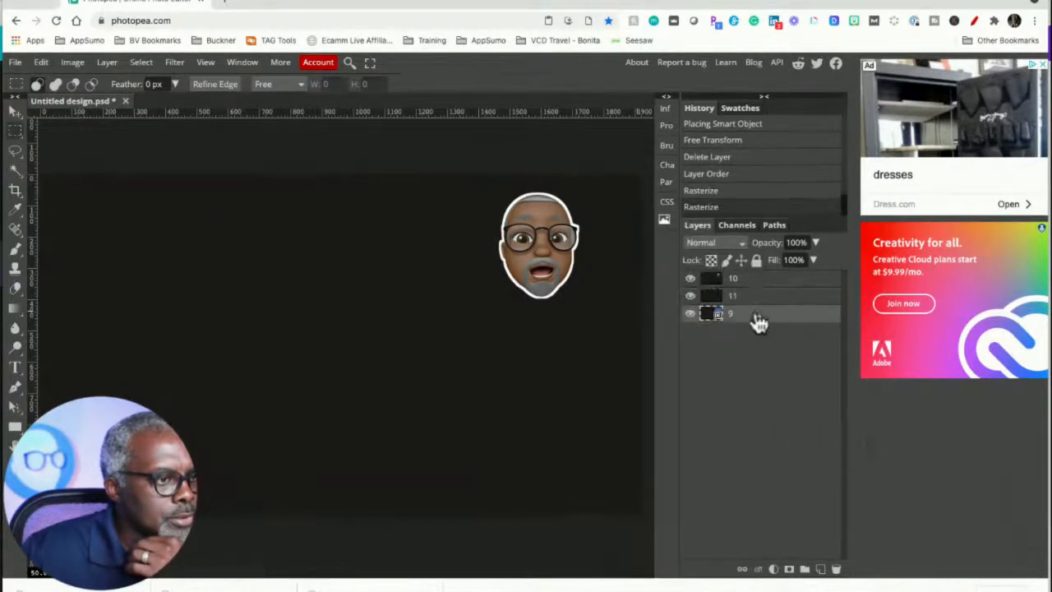
{"action": "right_click", "coordinate": [757, 322]}
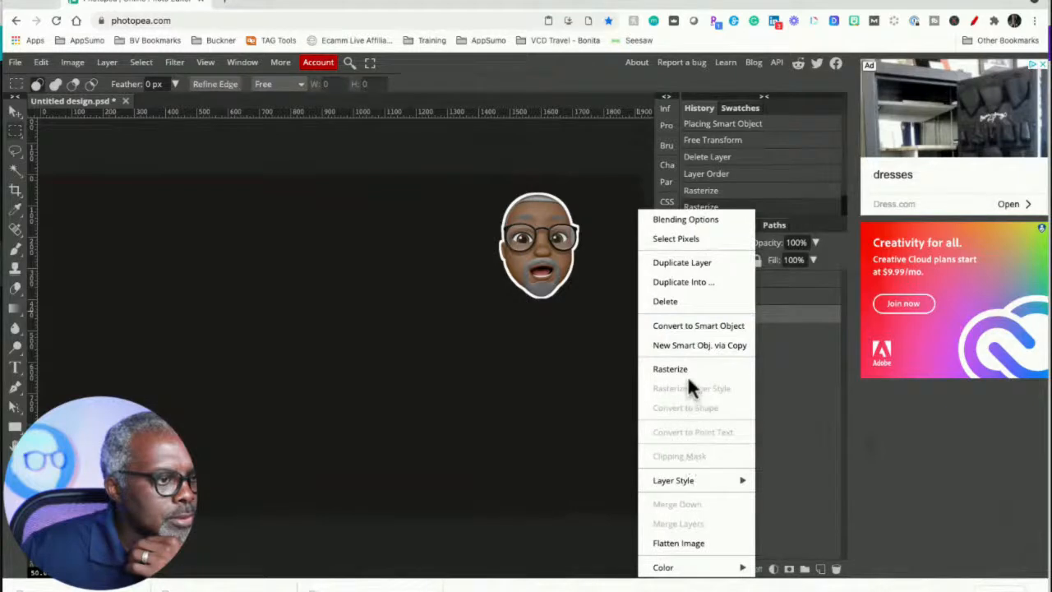
{"action": "left_click", "coordinate": [688, 372]}
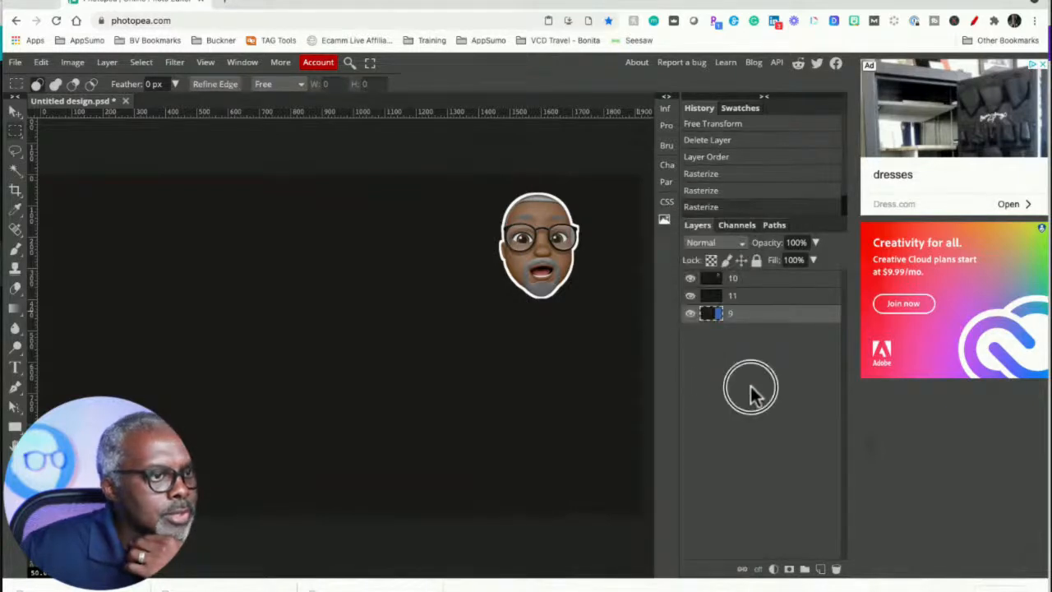
{"action": "left_click", "coordinate": [736, 281]}
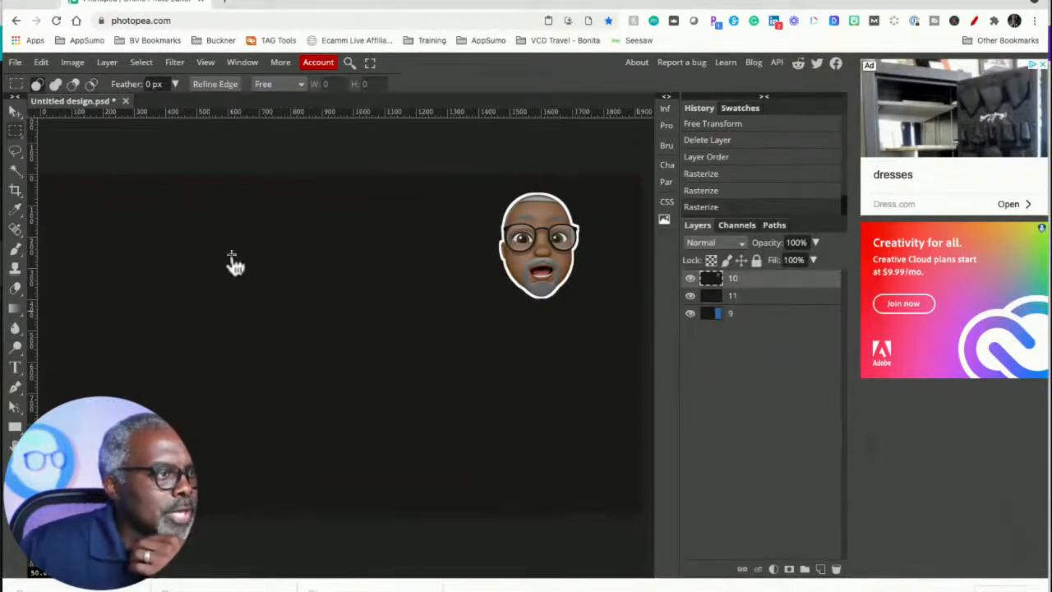
- With the Magic Wand, select and clear the dark background area of layer 10
{"action": "left_click", "coordinate": [17, 173]}
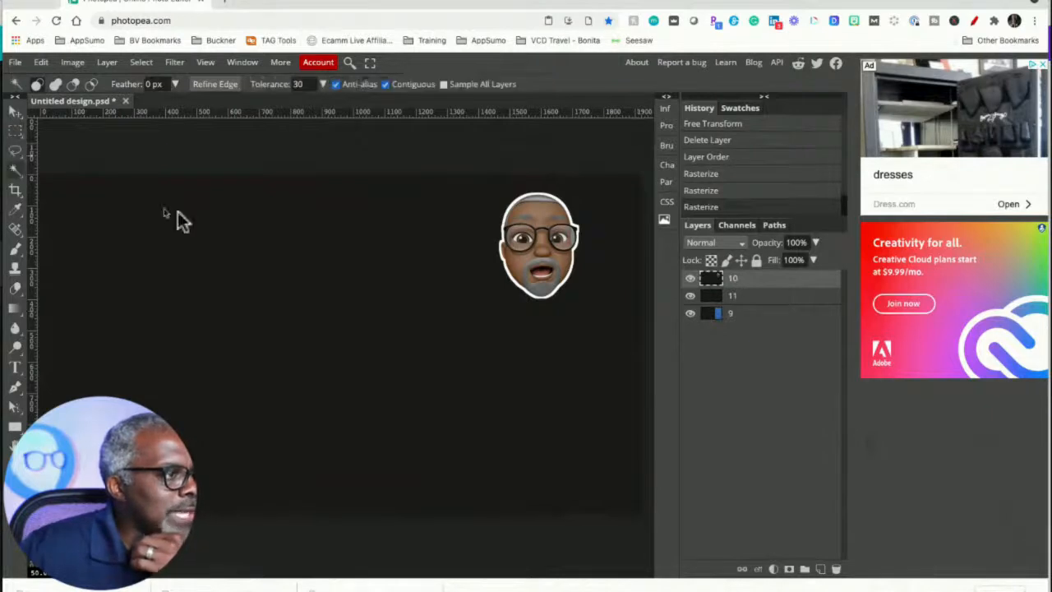
{"action": "left_click", "coordinate": [231, 233]}
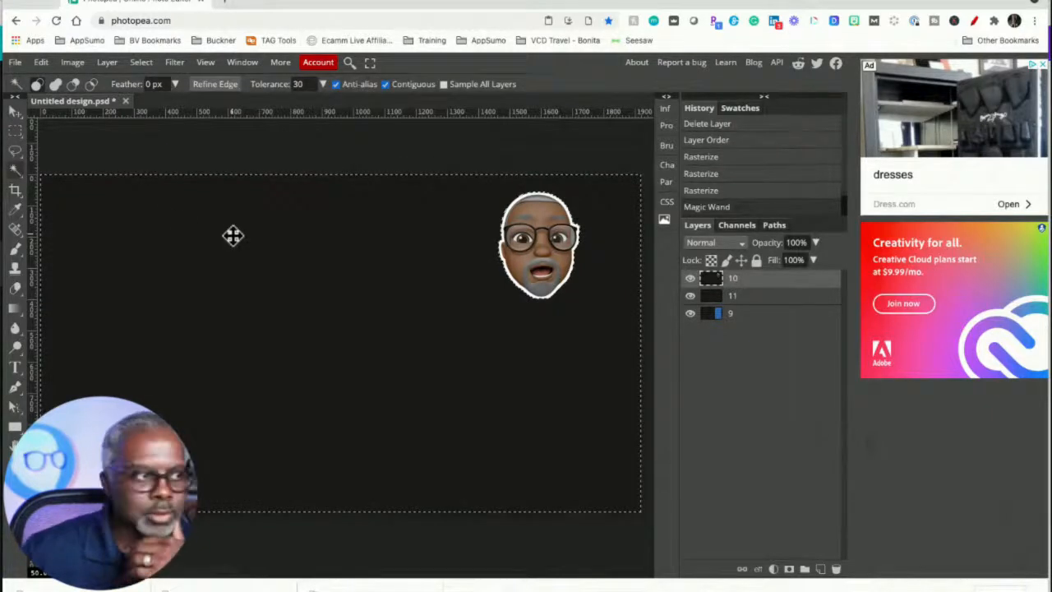
{"action": "key", "text": "Delete"}
{"action": "left_click", "coordinate": [261, 157]}
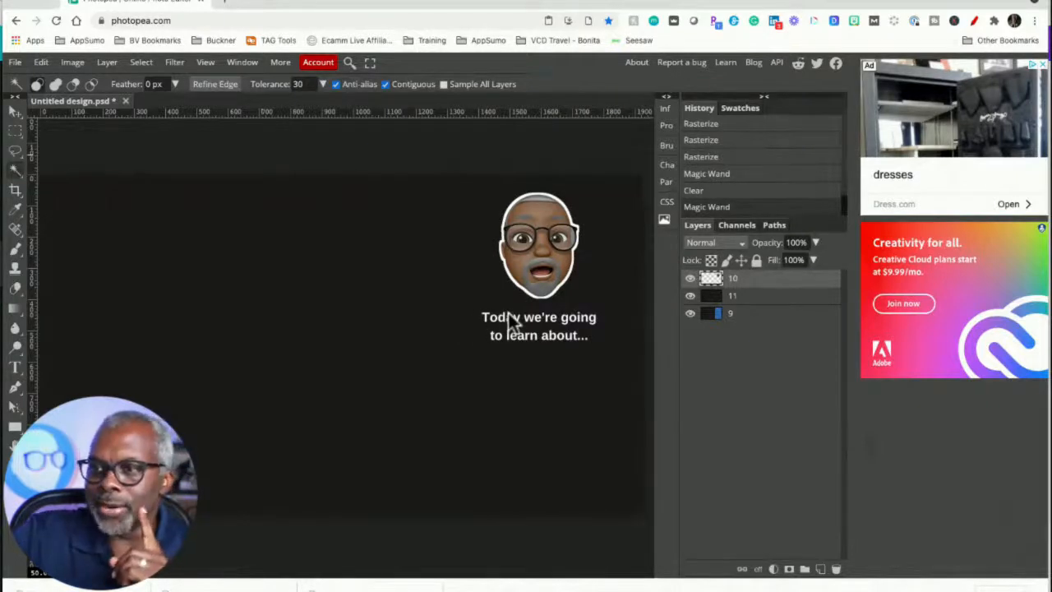
- Set layer 11's blend mode to Lighten
{"action": "left_click", "coordinate": [765, 297]}
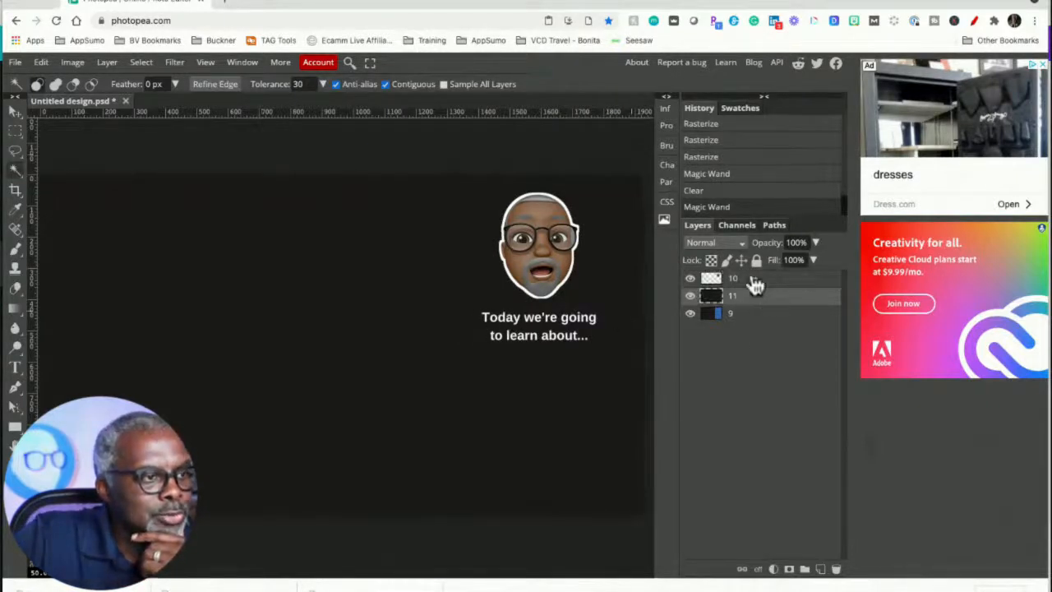
{"action": "left_click", "coordinate": [704, 242]}
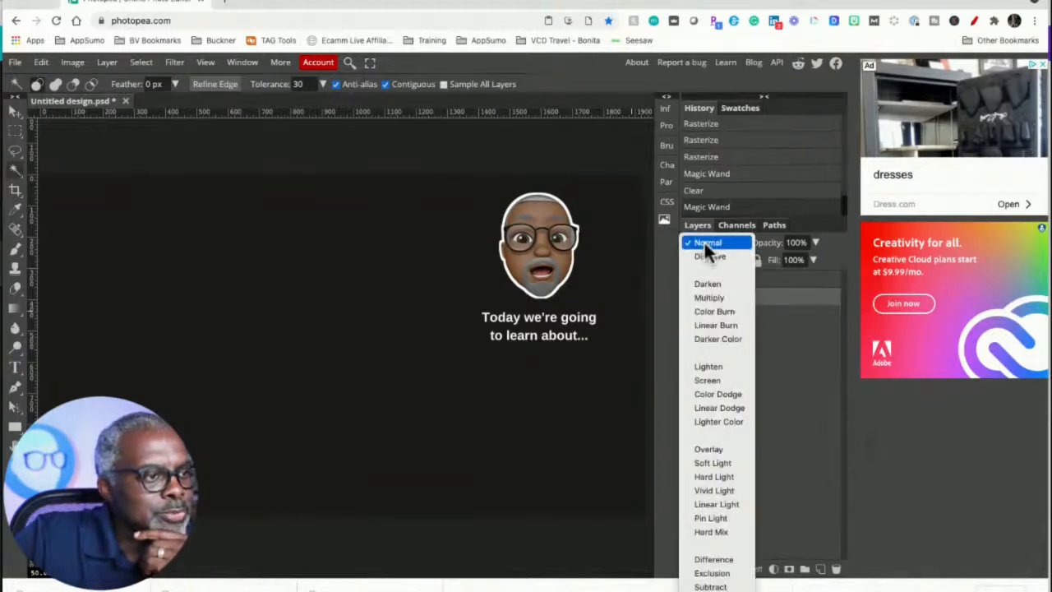
{"action": "left_click", "coordinate": [717, 367]}
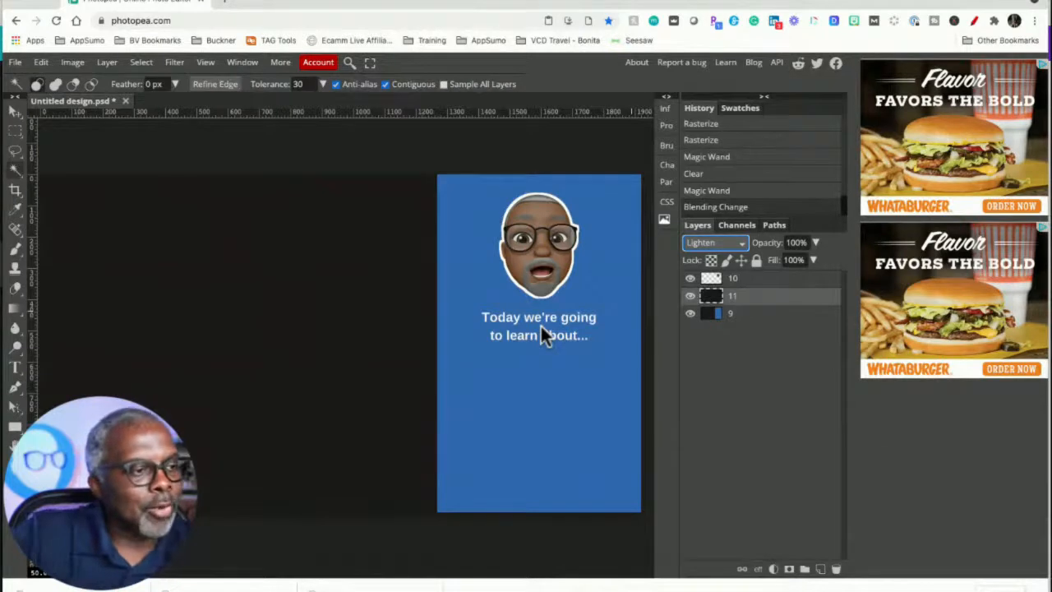
- On layer 9, select the dark left area with the Magic Wand and clear it
{"action": "left_click", "coordinate": [768, 316]}
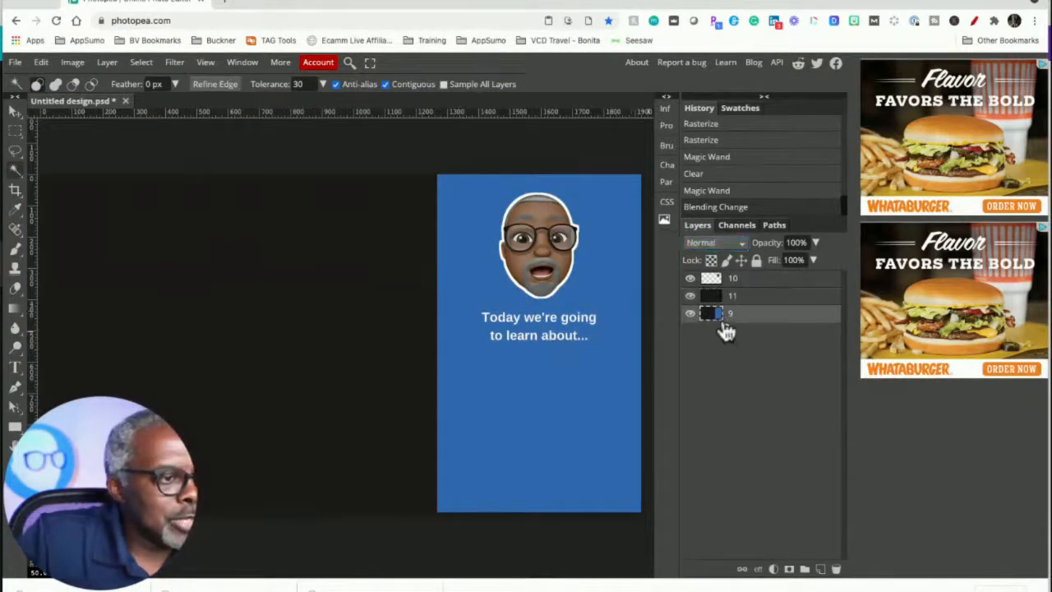
{"action": "left_click", "coordinate": [162, 242]}
{"action": "key", "text": "ctrl+d"}
{"action": "left_click", "coordinate": [162, 242]}
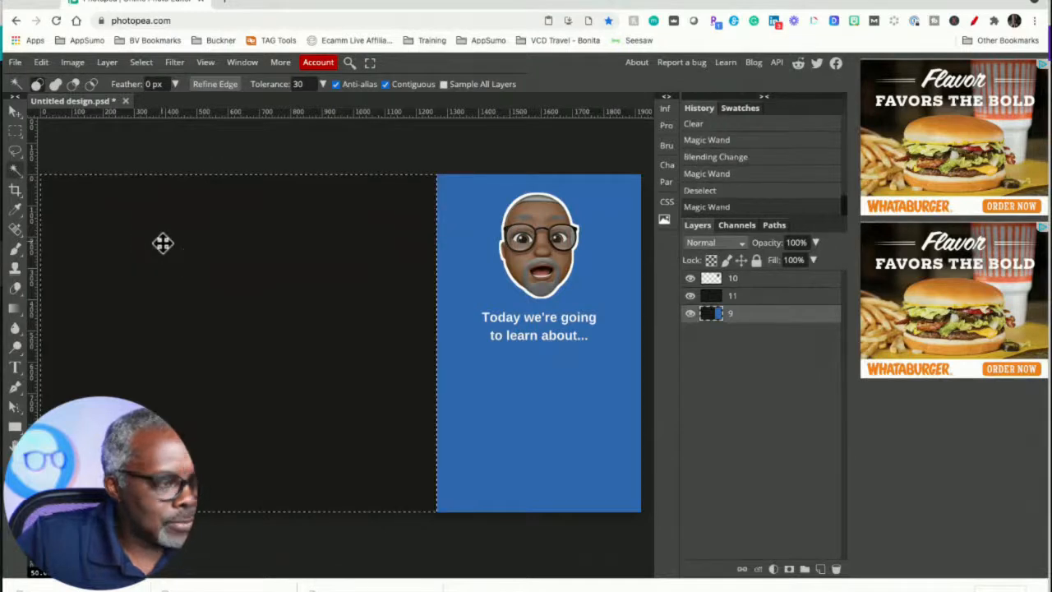
{"action": "key", "text": "Delete"}
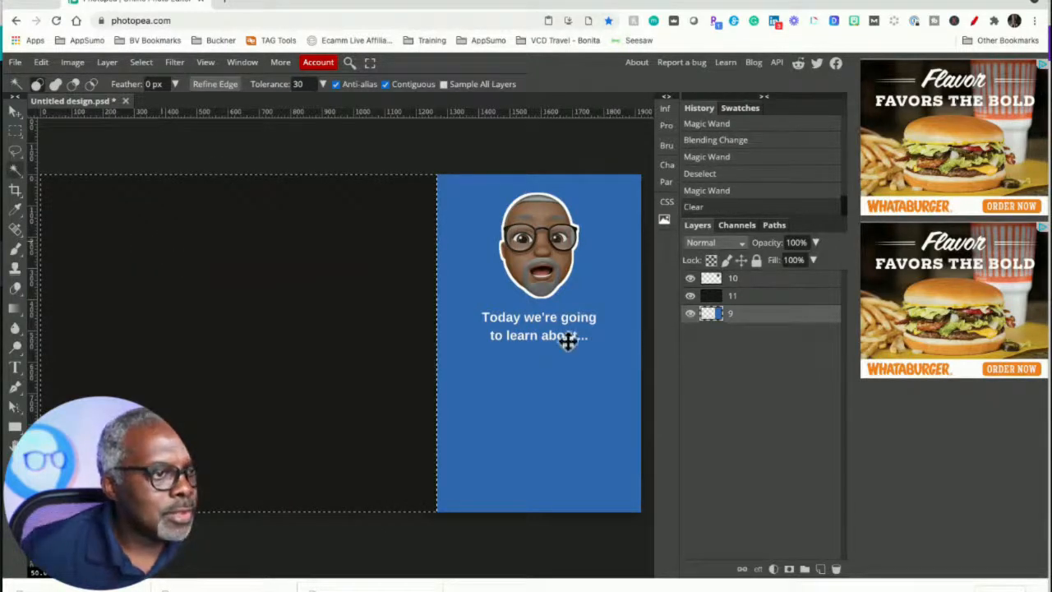
- Clear the same selected left area from layer 11 and deselect
{"action": "left_click", "coordinate": [746, 298]}
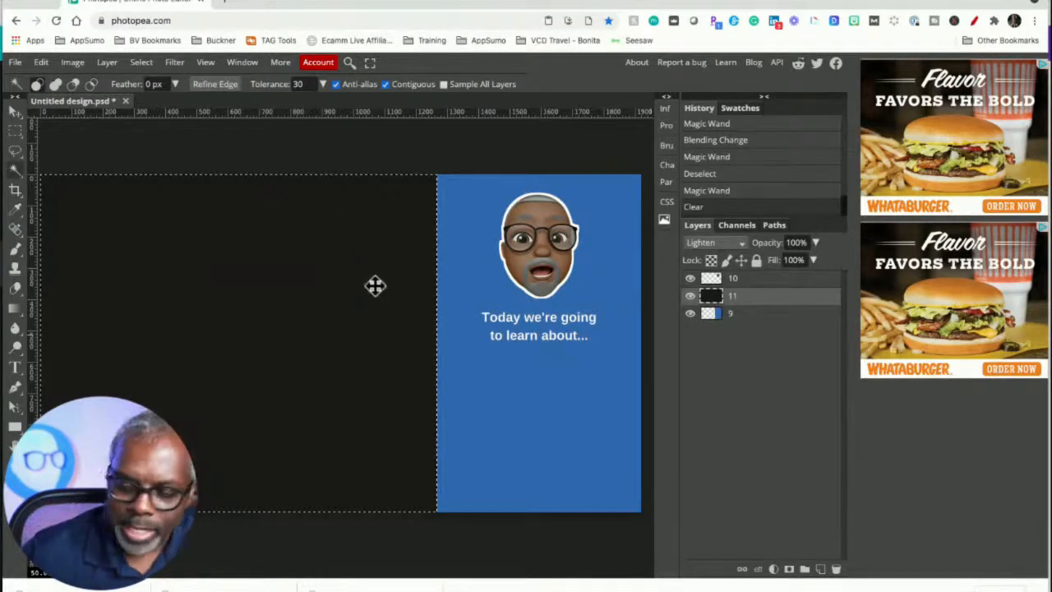
{"action": "key", "text": "Delete"}
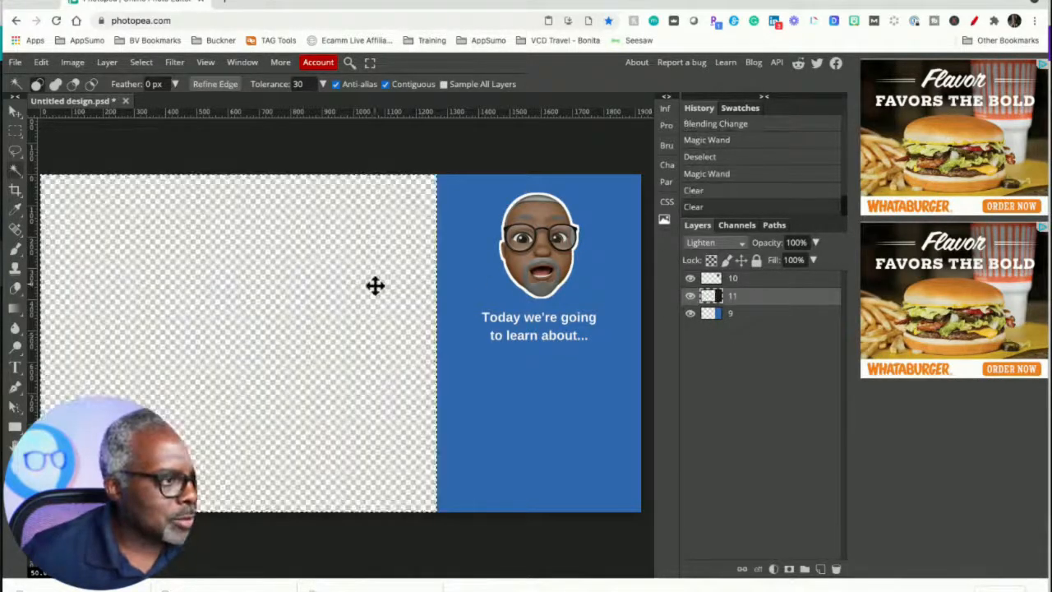
{"action": "left_click", "coordinate": [429, 155]}
- Set layer 9's opacity to 80%
{"action": "left_click", "coordinate": [751, 317]}
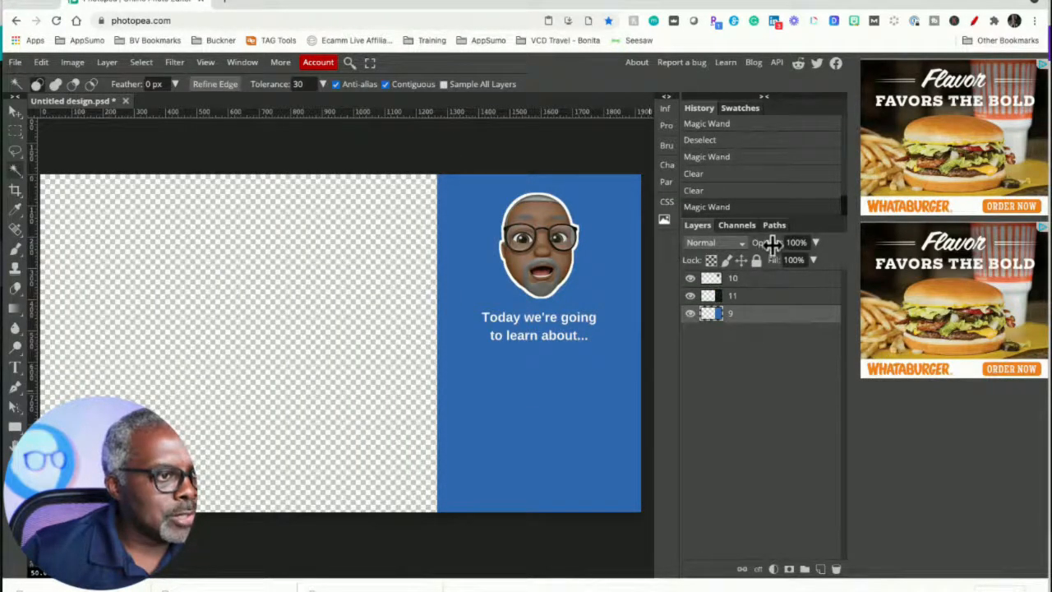
{"action": "left_click", "coordinate": [793, 243]}
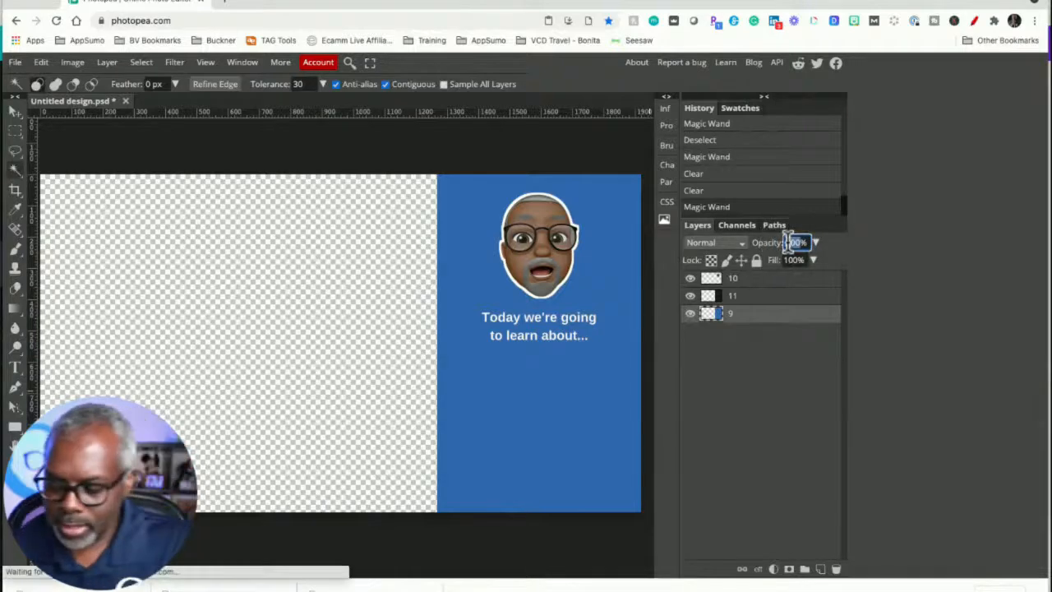
{"action": "key", "text": "Return"}
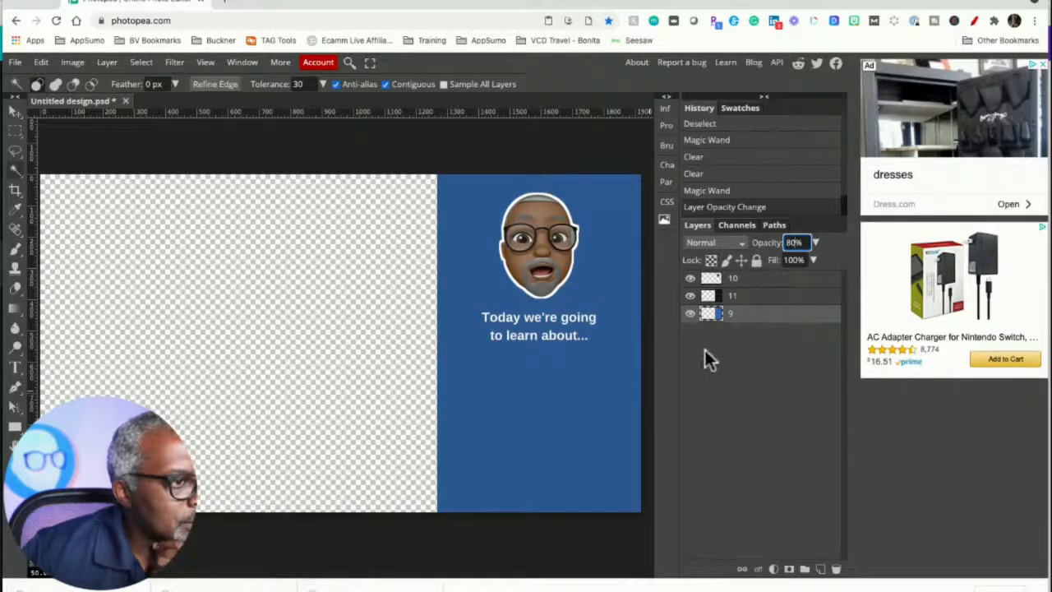
- Toggle layer 11's visibility on and off to compare the overlay with and without it
{"action": "mouse_move", "coordinate": [699, 321]}
{"action": "left_mouse_down"}
{"action": "mouse_move", "coordinate": [721, 303]}
{"action": "mouse_move", "coordinate": [695, 308]}
{"action": "left_mouse_up"}
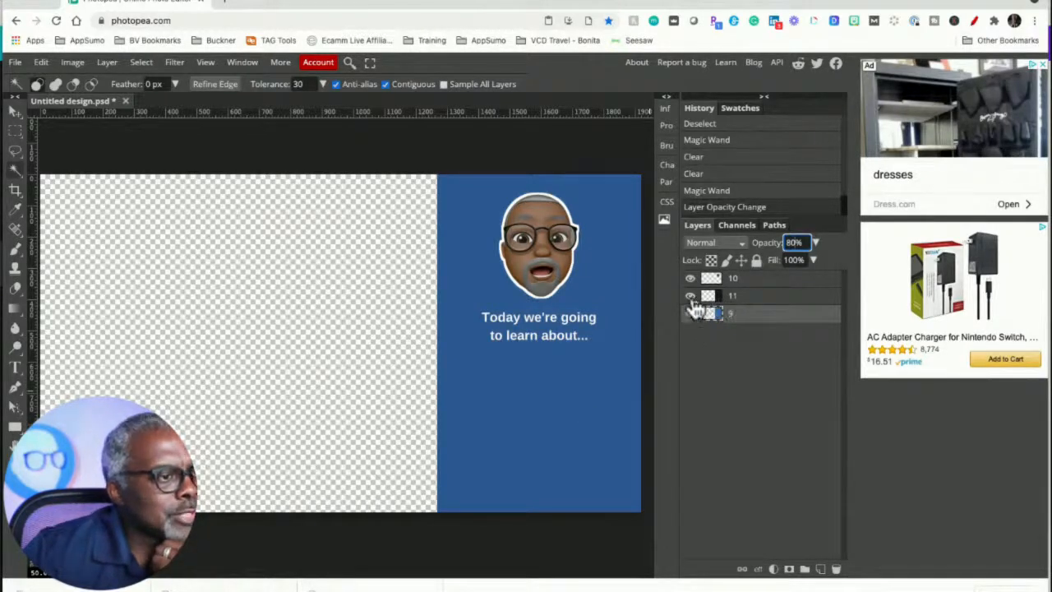
{"action": "left_click", "coordinate": [690, 296]}
{"action": "left_click", "coordinate": [691, 296]}
{"action": "left_click", "coordinate": [690, 297]}
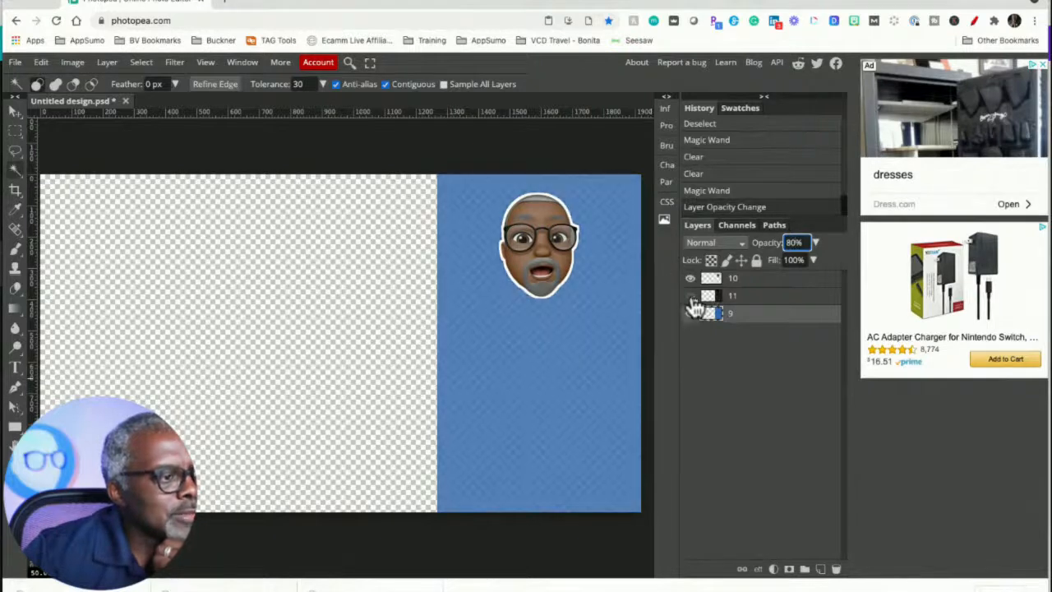
{"action": "left_click", "coordinate": [690, 297]}
{"action": "left_click", "coordinate": [690, 296]}
{"action": "left_click", "coordinate": [690, 297]}
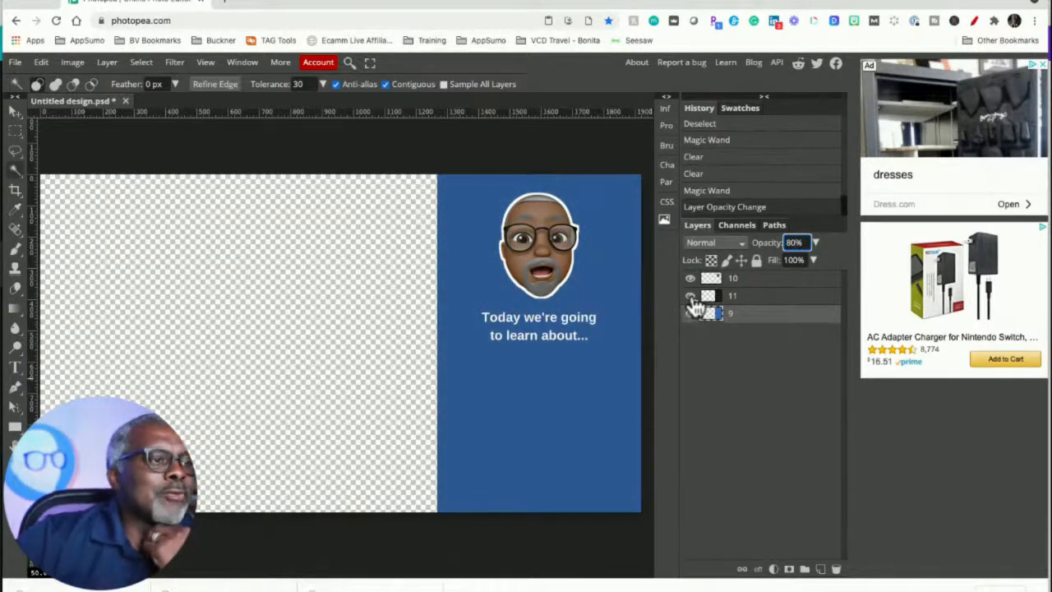
{"action": "left_click", "coordinate": [690, 297]}
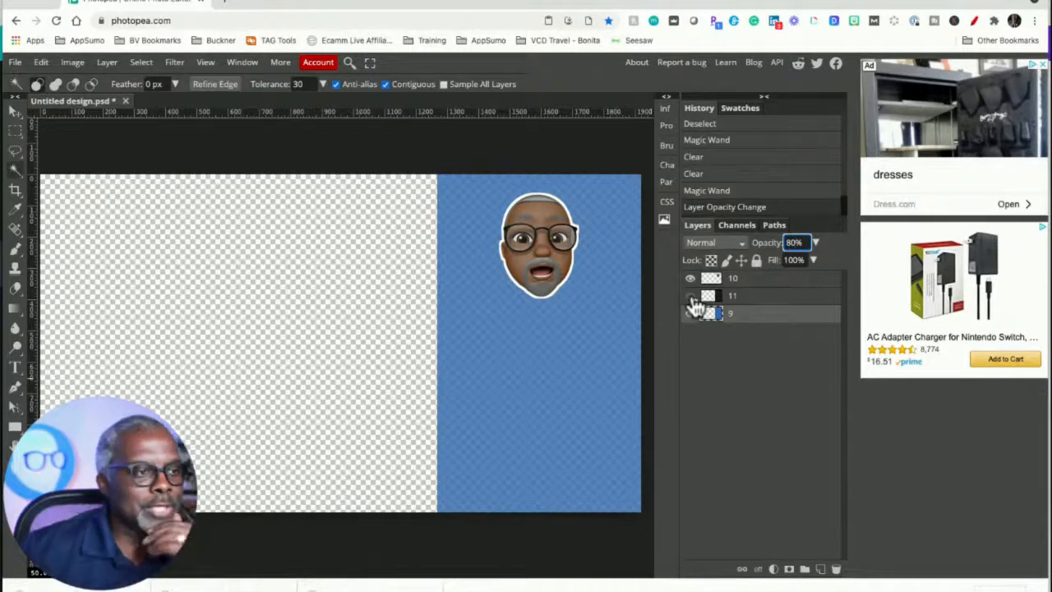
{"action": "left_click", "coordinate": [690, 297]}
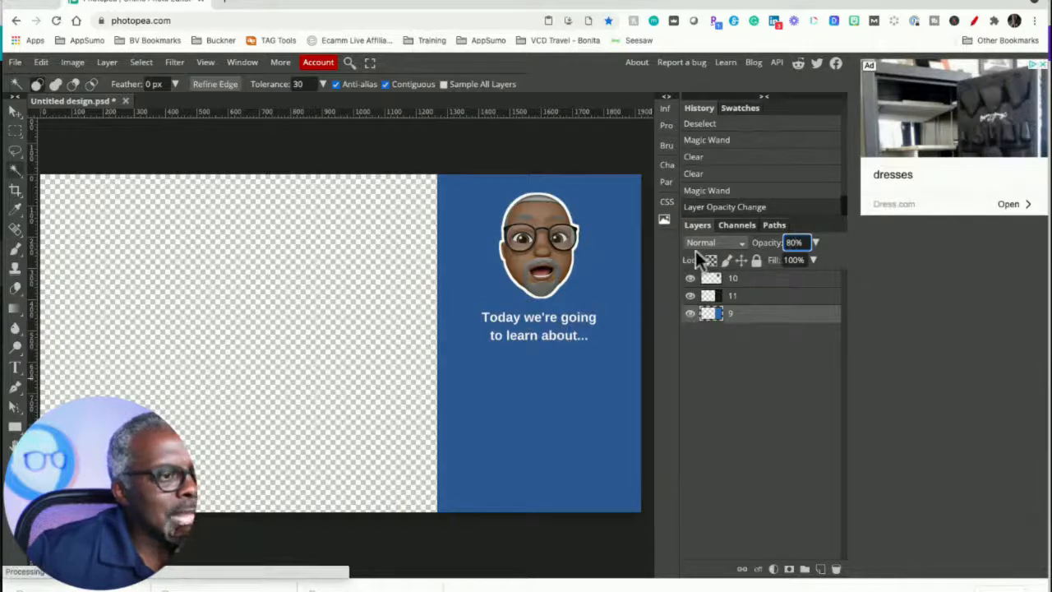
- Try the Screen and Overlay blend modes on layer 11 before restoring Lighten
{"action": "left_click", "coordinate": [734, 295]}
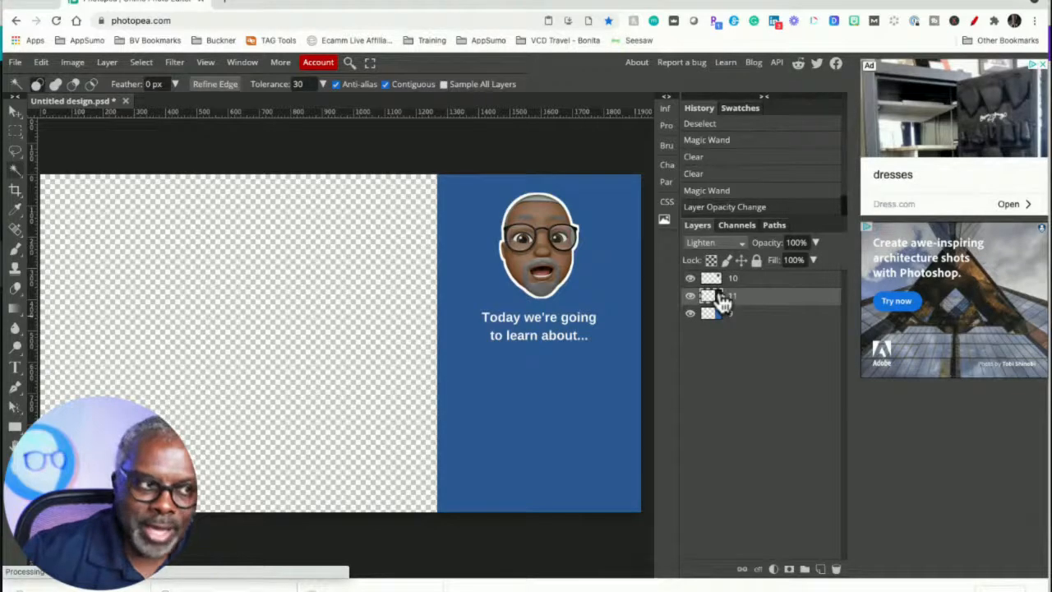
{"action": "left_click", "coordinate": [737, 242]}
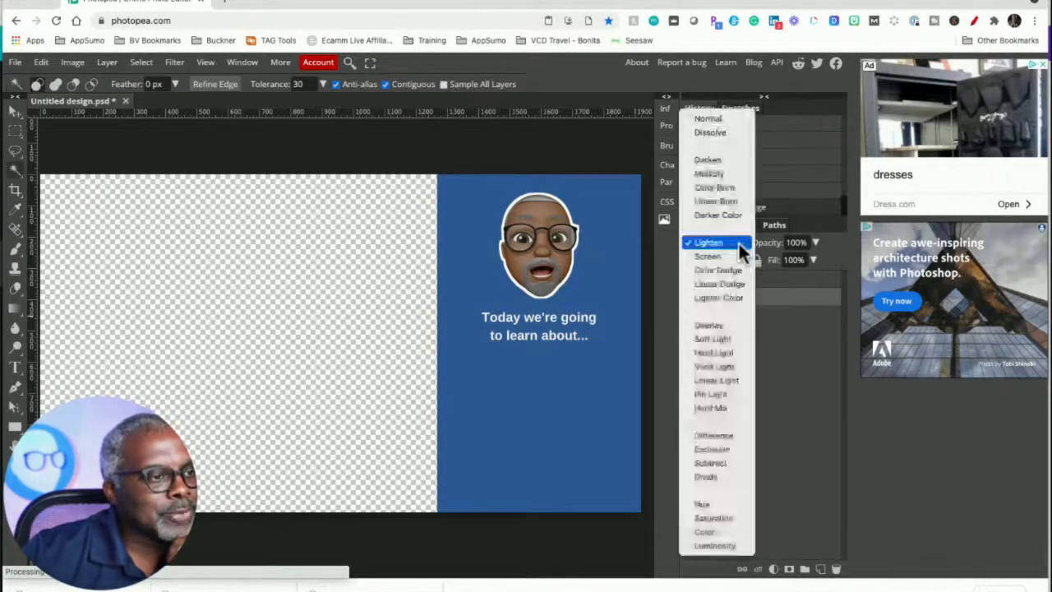
{"action": "left_click", "coordinate": [728, 256]}
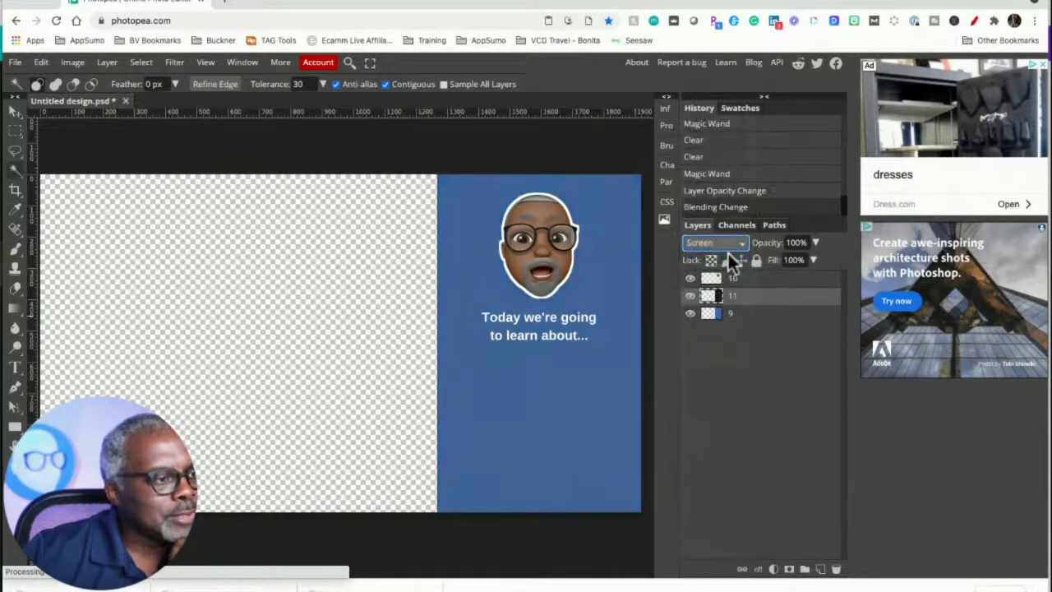
{"action": "left_click", "coordinate": [742, 243]}
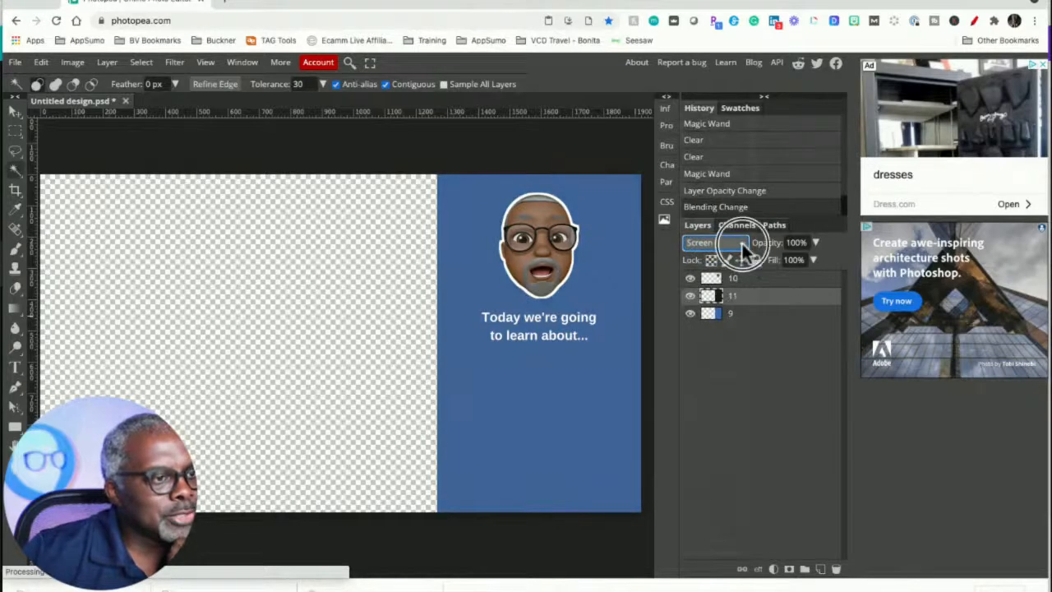
{"action": "left_click", "coordinate": [728, 305]}
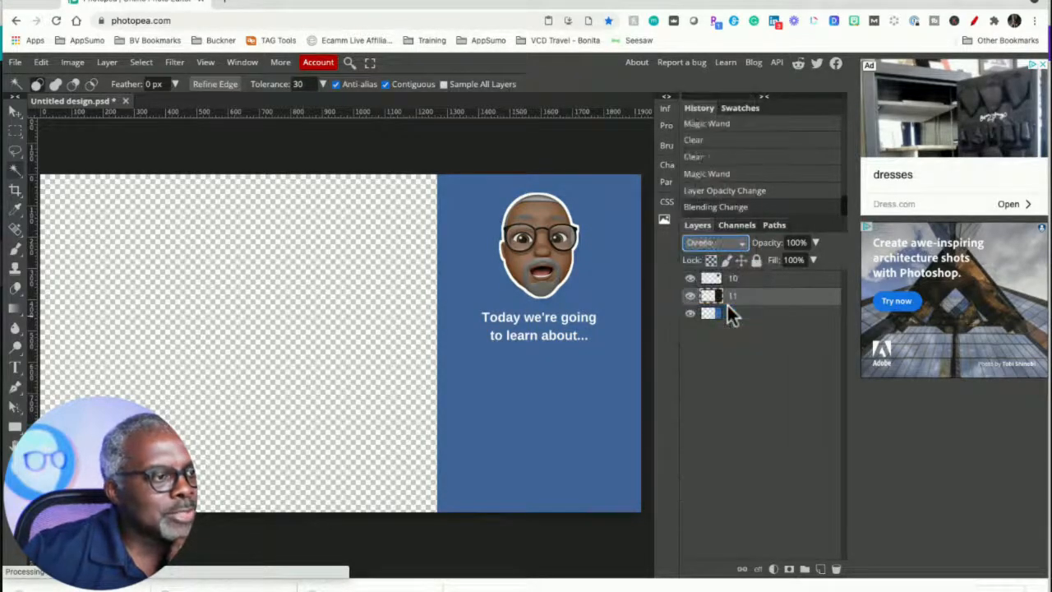
{"action": "left_click", "coordinate": [742, 244]}
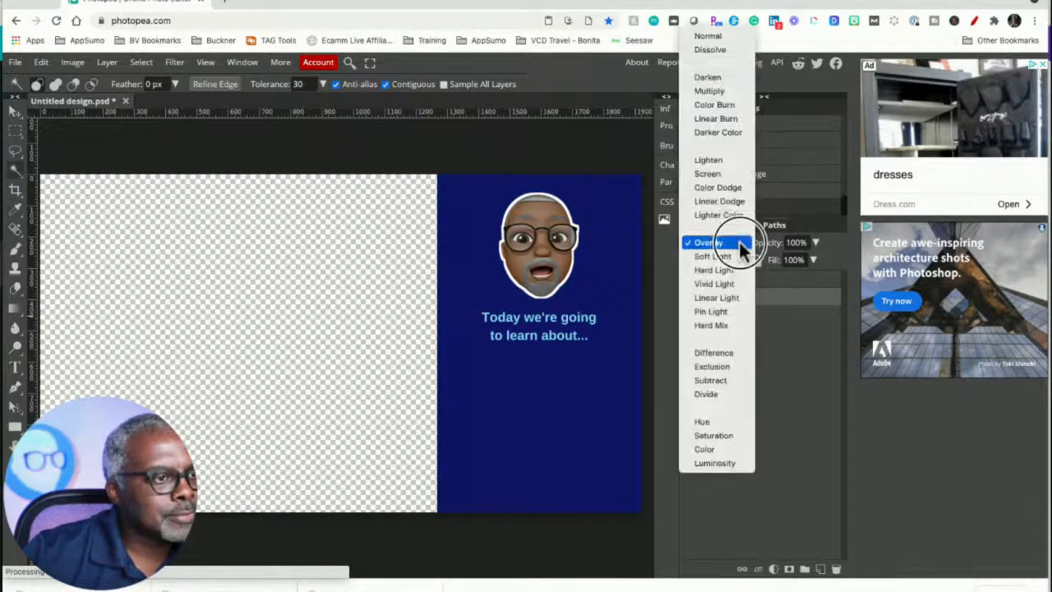
{"action": "left_click", "coordinate": [706, 161]}
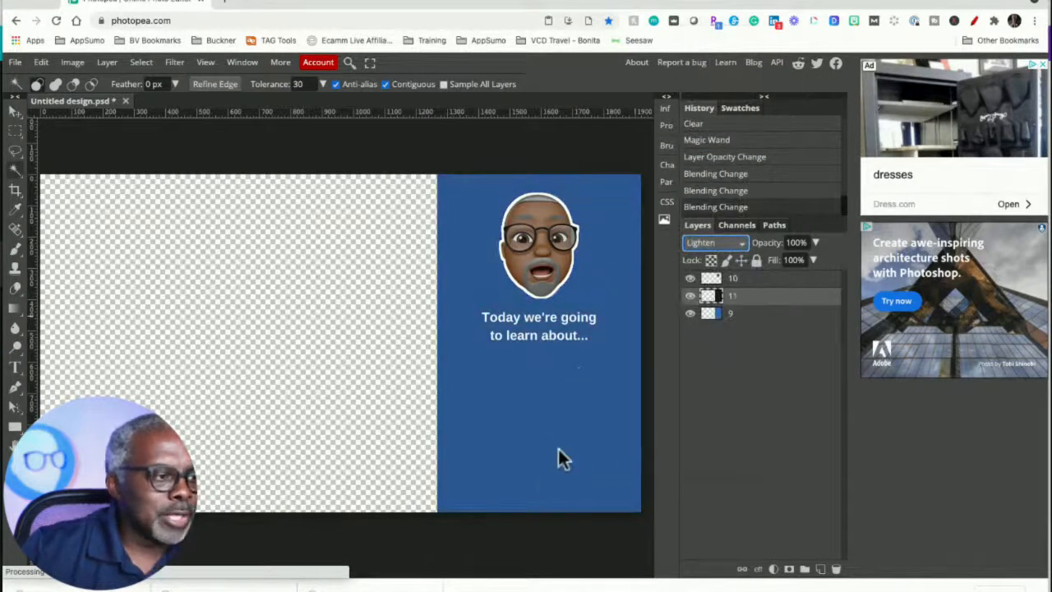
- Toggle the visibility of layers 11, 10 and 9 to compare the combined overlay
{"action": "left_click", "coordinate": [690, 296]}
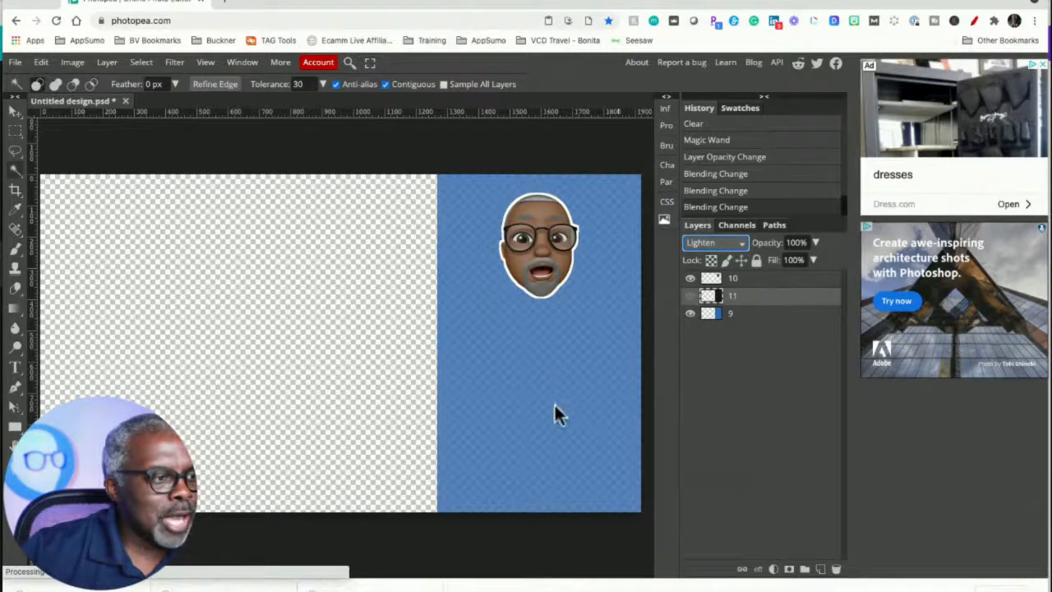
{"action": "left_click", "coordinate": [690, 296]}
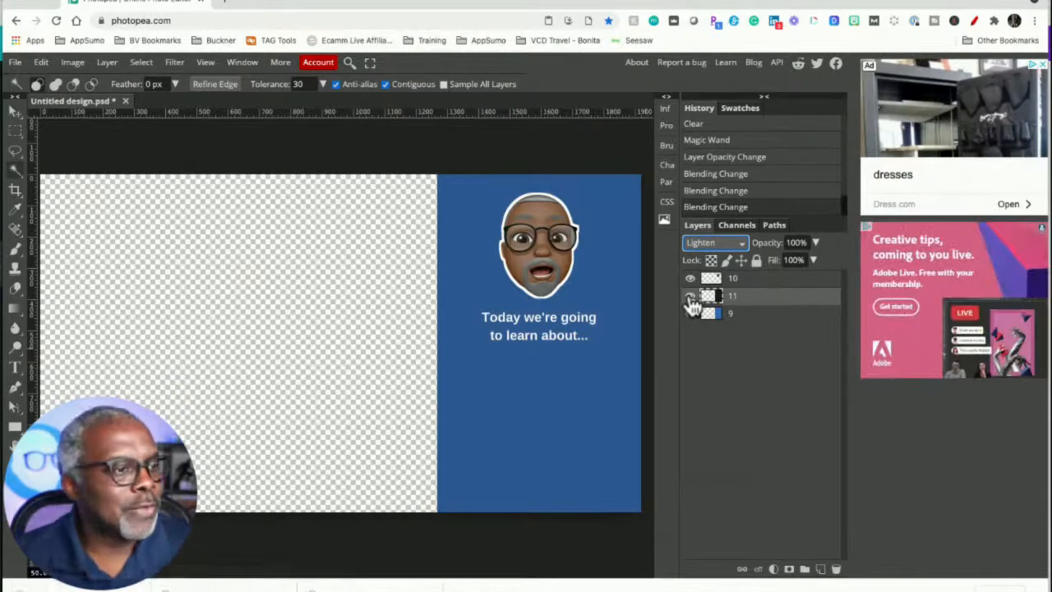
{"action": "left_click", "coordinate": [691, 296]}
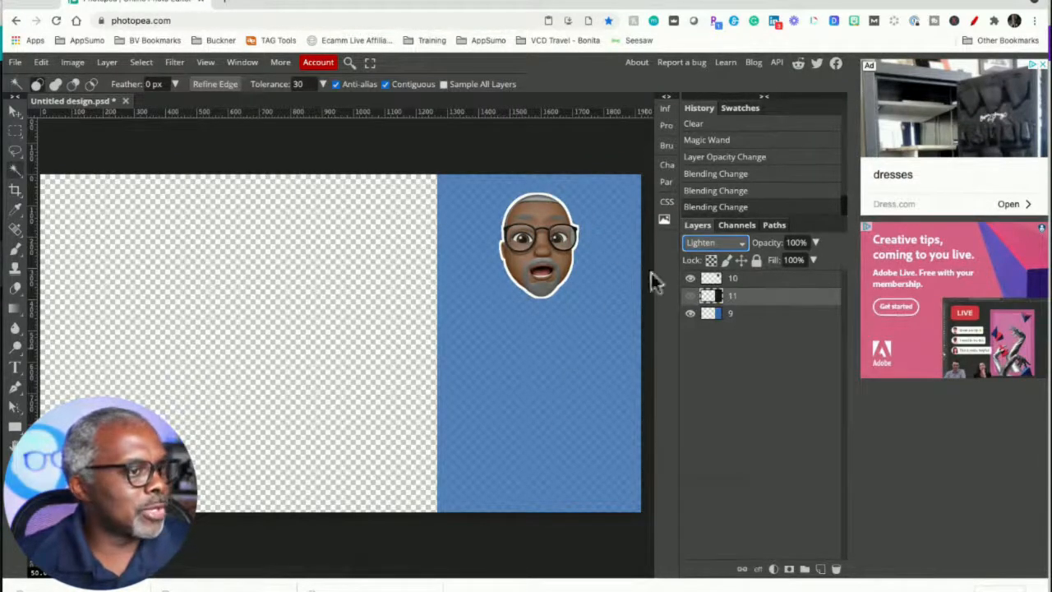
{"action": "left_click", "coordinate": [690, 278]}
{"action": "left_click", "coordinate": [691, 278]}
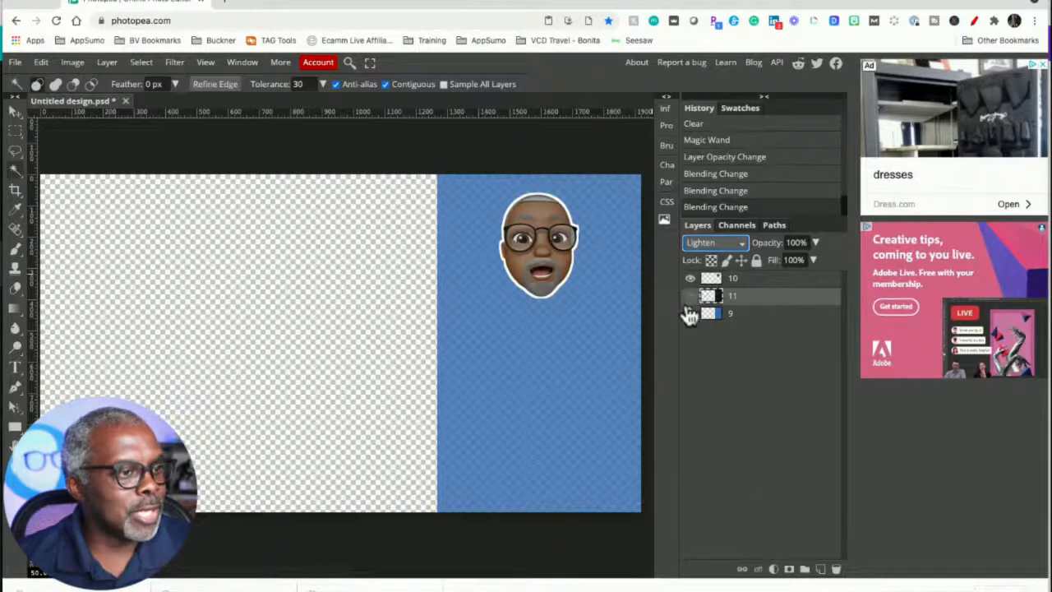
{"action": "left_click", "coordinate": [690, 315]}
{"action": "left_click", "coordinate": [690, 315]}
{"action": "left_click", "coordinate": [690, 315]}
{"action": "left_click", "coordinate": [690, 315]}
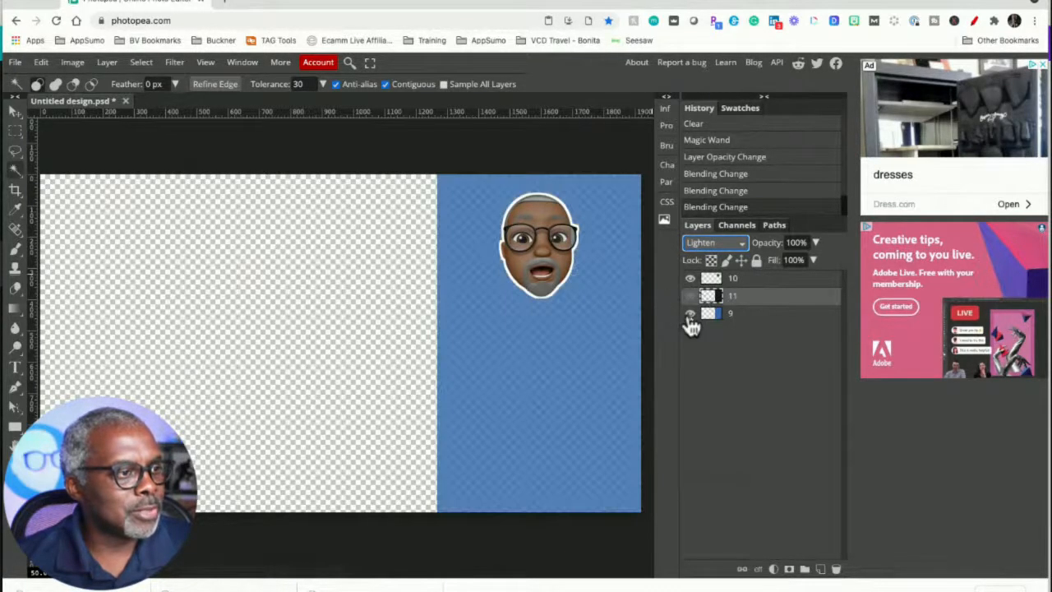